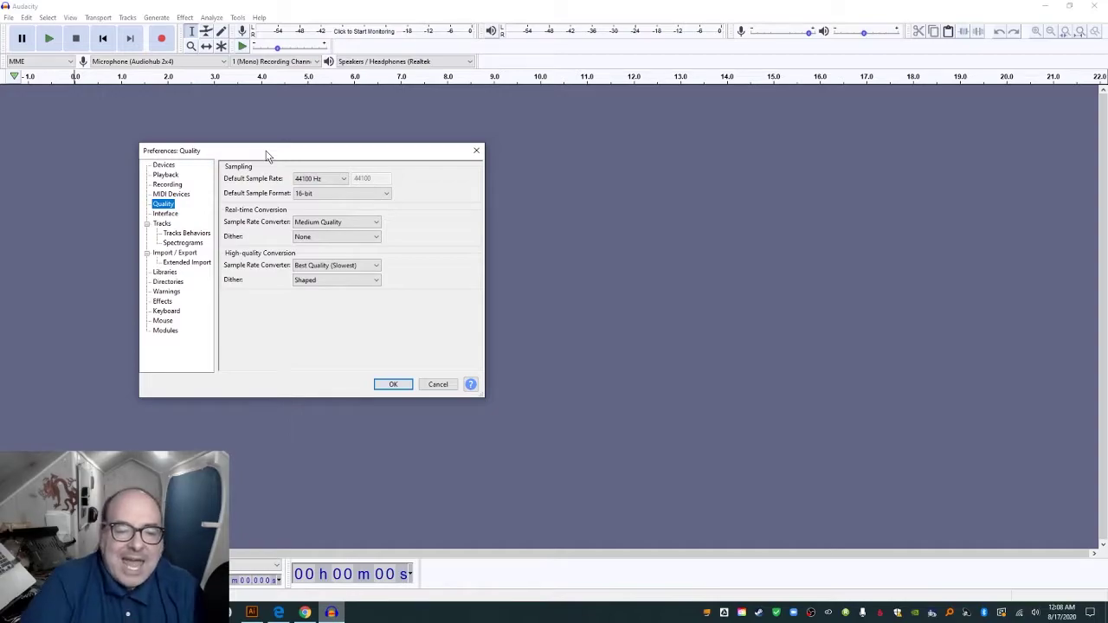
Set the default sample format to 16-bit in the quality preferences and apply the preferences
click(331, 192)
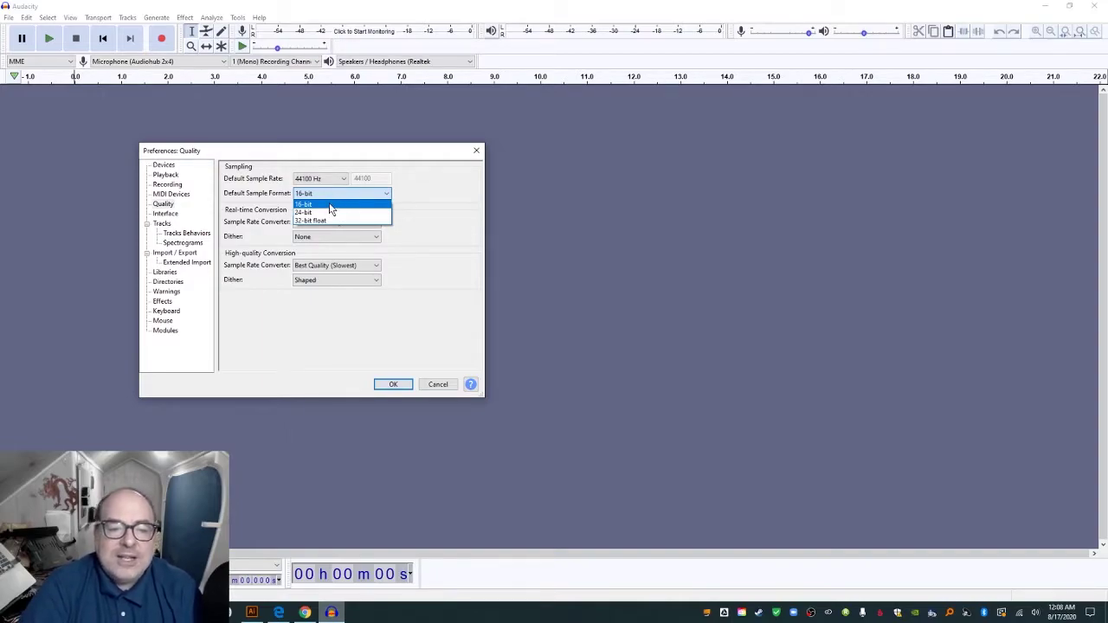
click(330, 204)
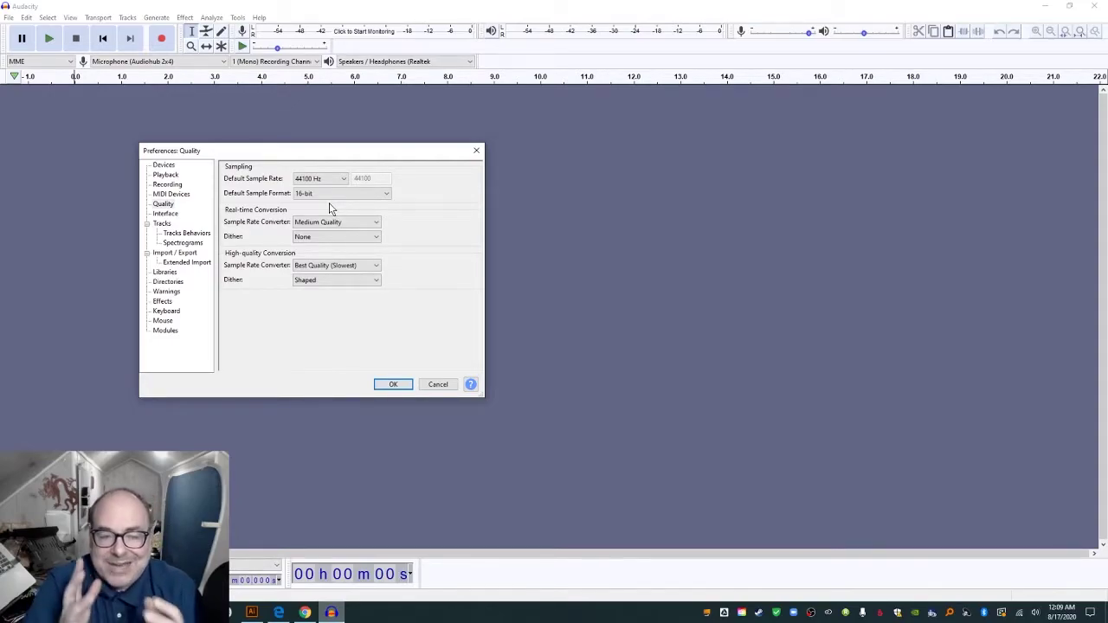
click(390, 385)
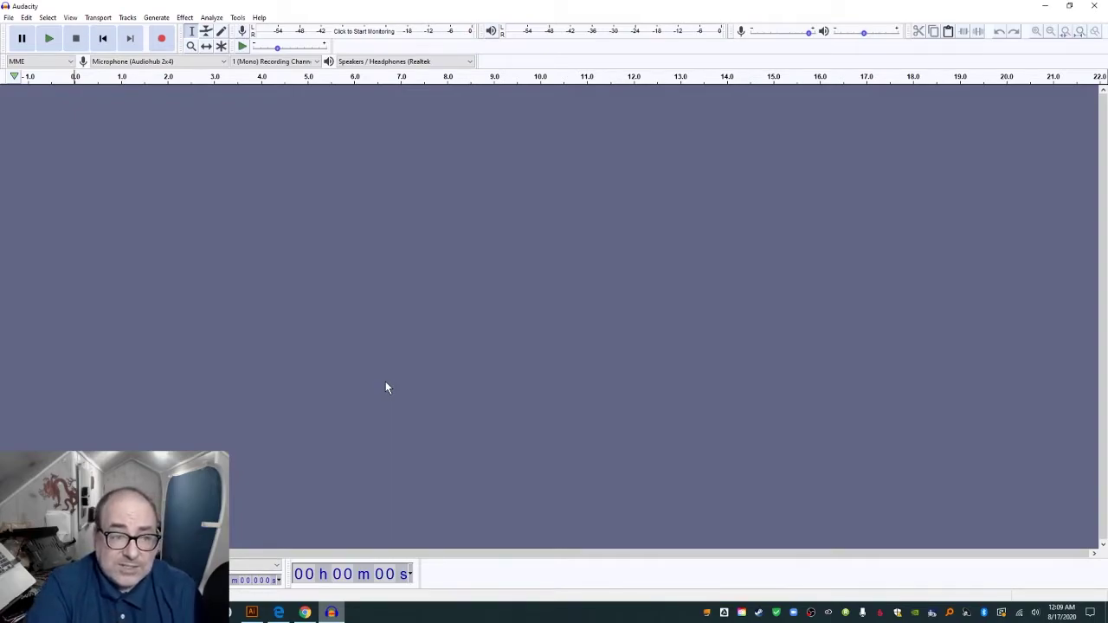
Record a voice take of about 1 minute 11 seconds, lowering the recording volume while it is being captured
click(162, 39)
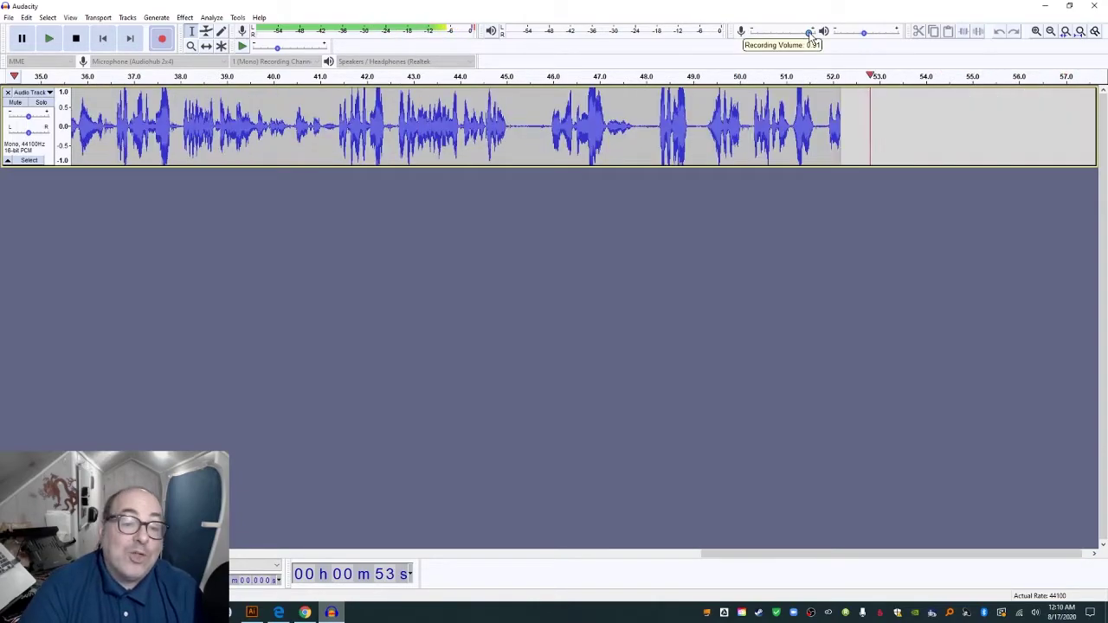
drag(809, 33, 795, 36)
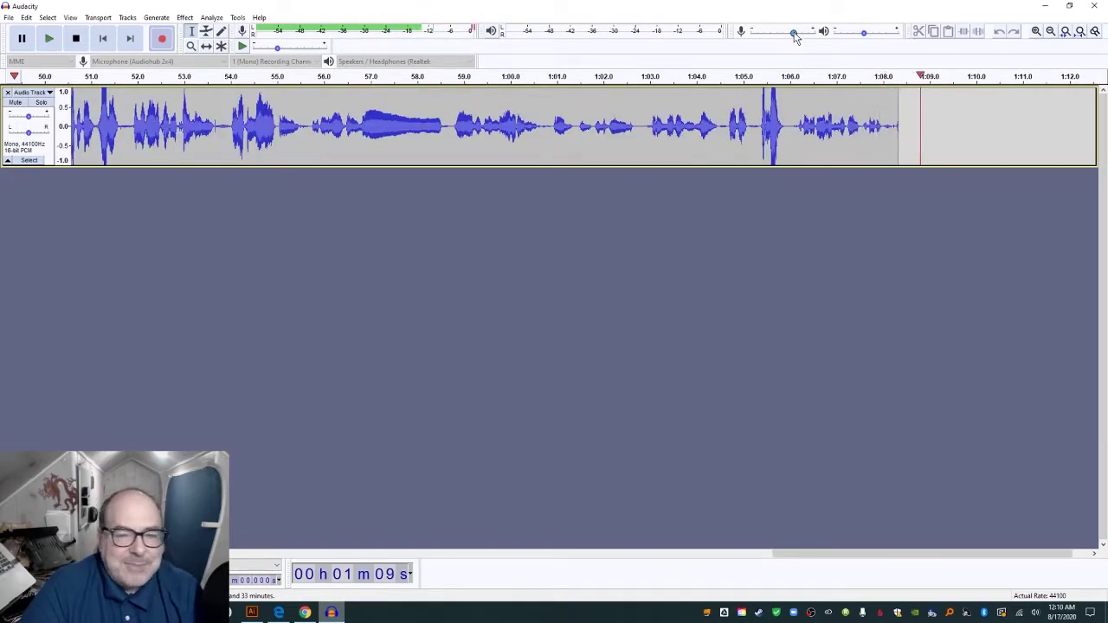
click(76, 38)
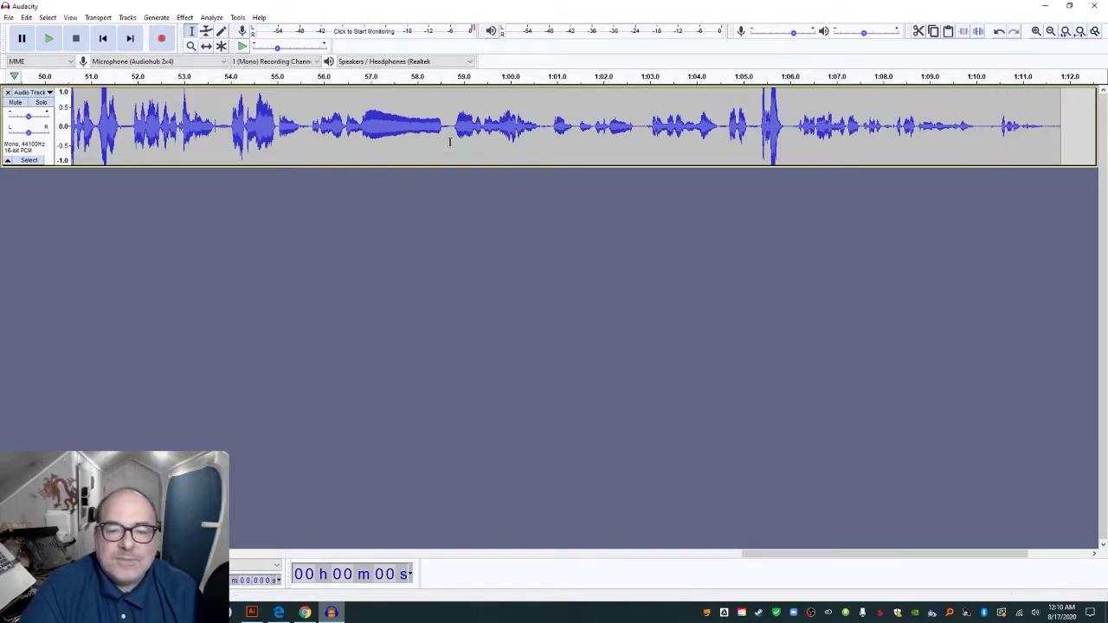
Play back parts of the recording from about 51 seconds and from about 30 seconds to compare the levels
click(96, 123)
key(space)
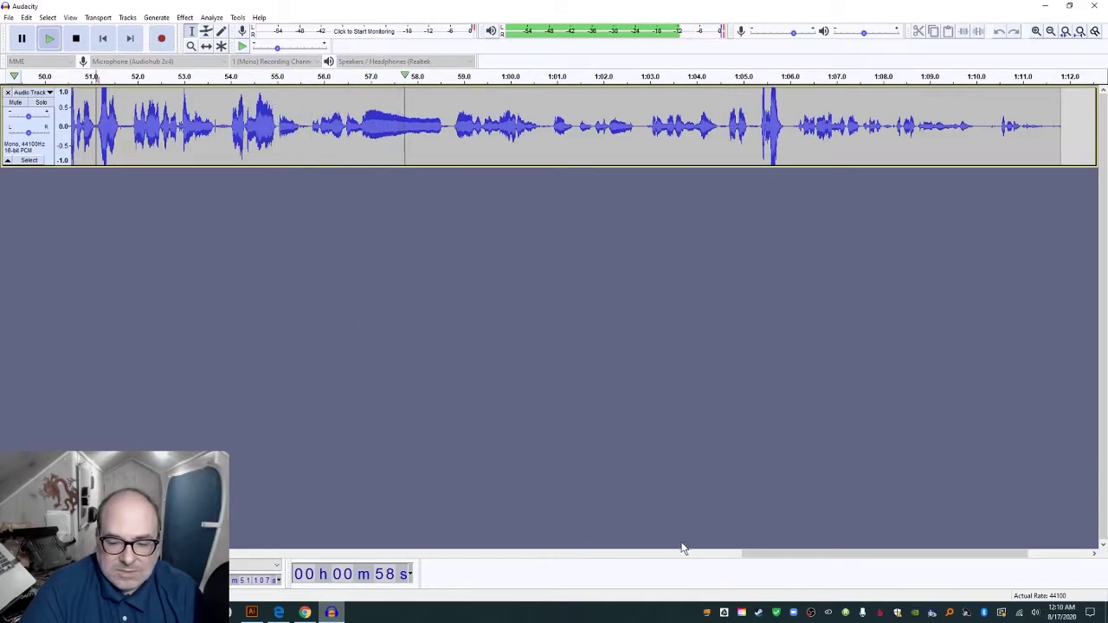
key(space)
drag(804, 553, 492, 561)
click(133, 128)
key(space)
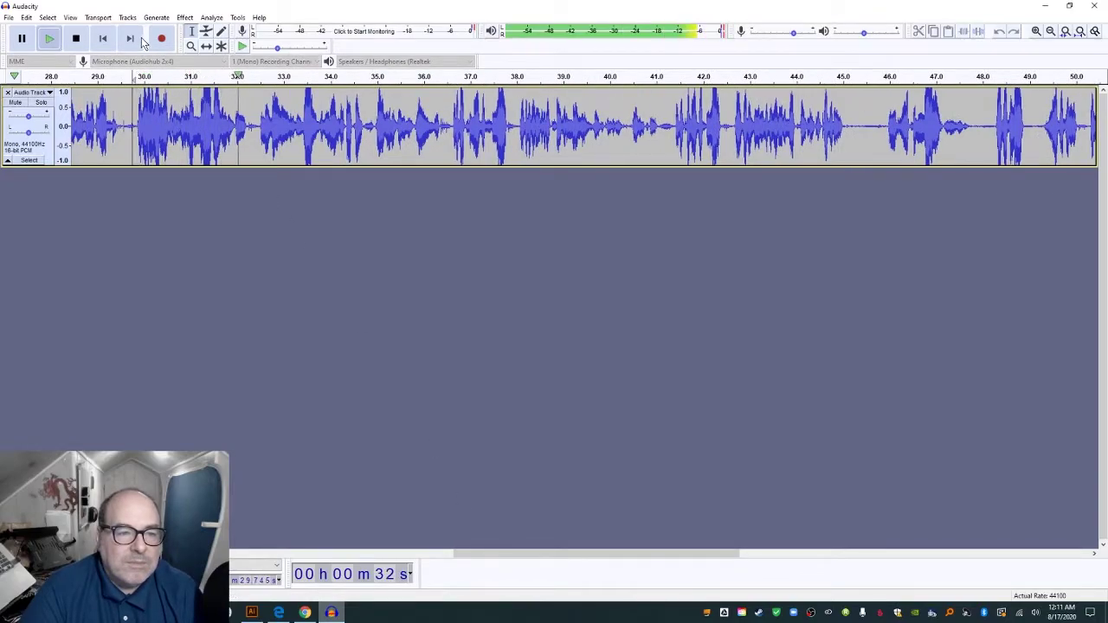
click(75, 44)
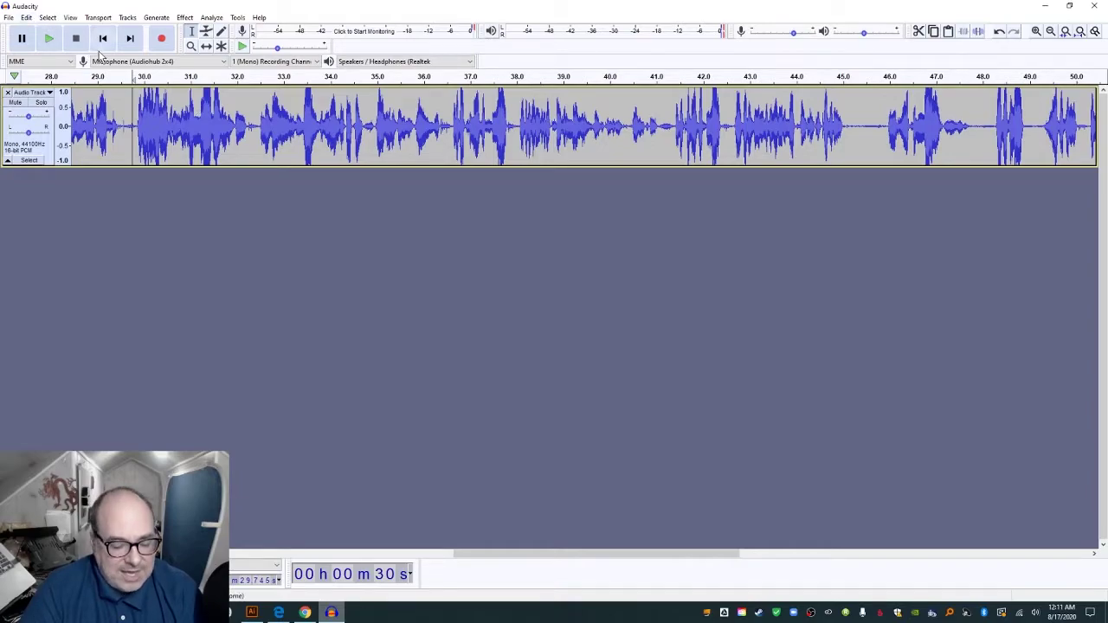
Undo the first recording and record a new voice take of about 1 minute 15 seconds
key(ctrl+z)
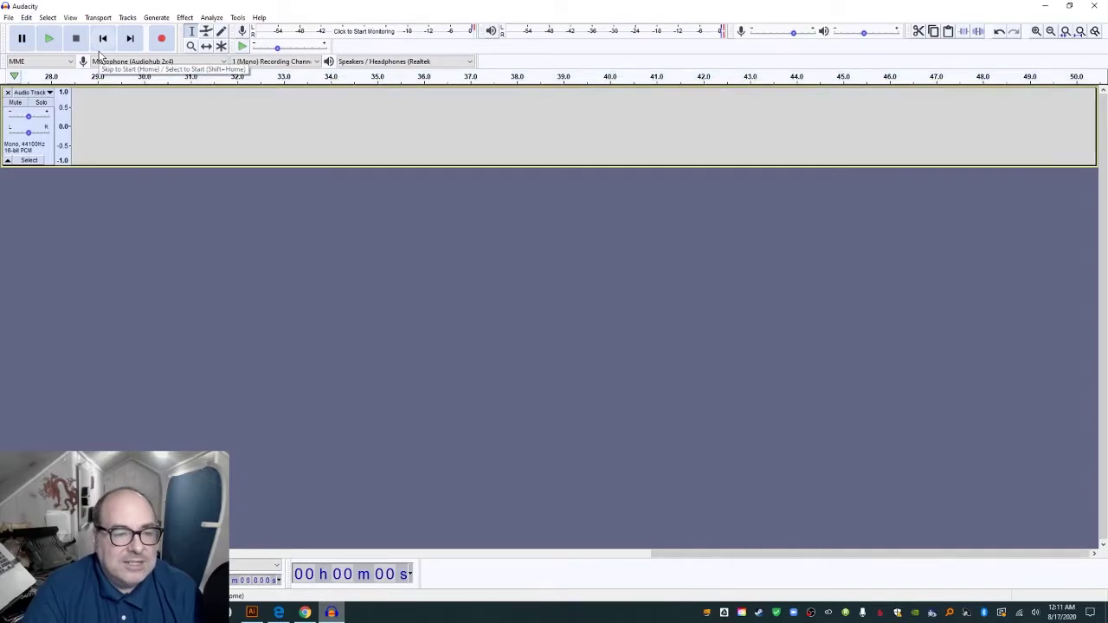
click(165, 43)
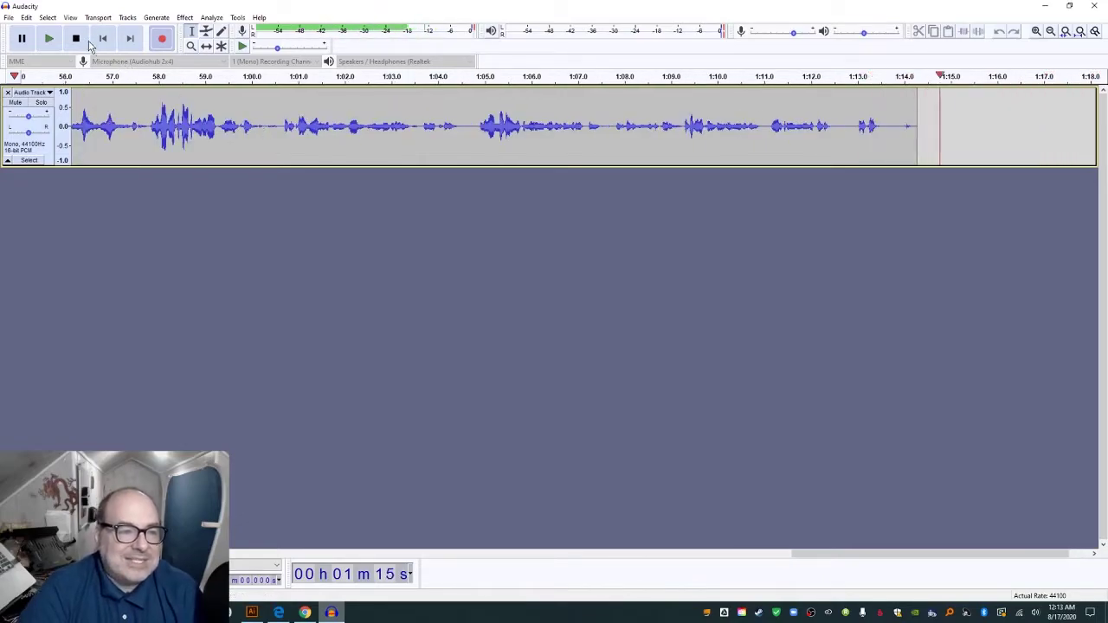
key(space)
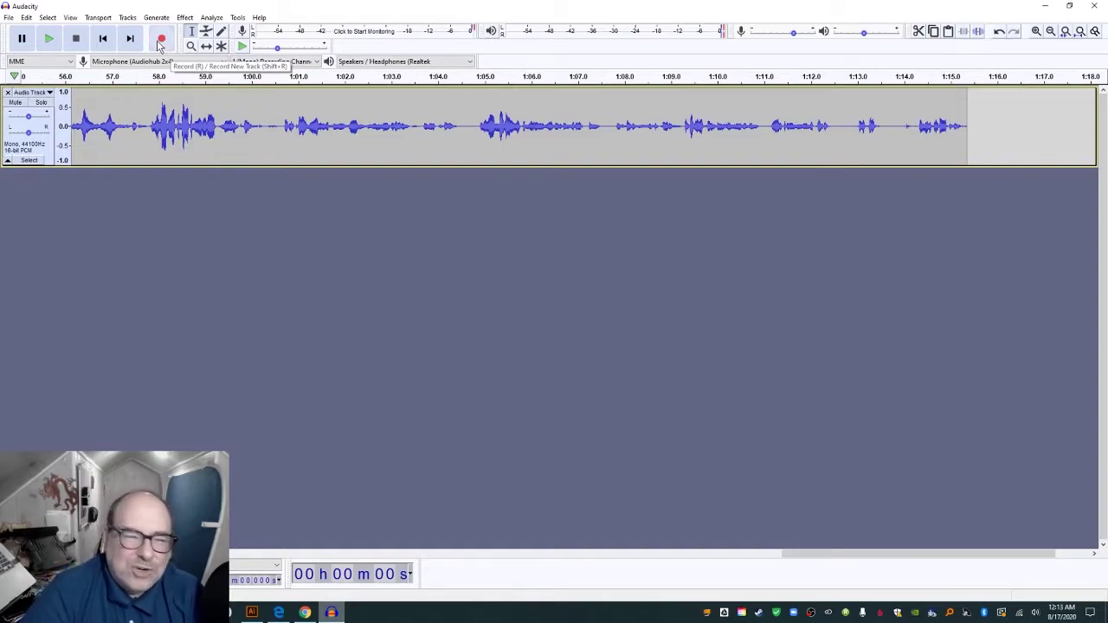
Play the new take from its beginning for about 14 seconds and stop
click(103, 41)
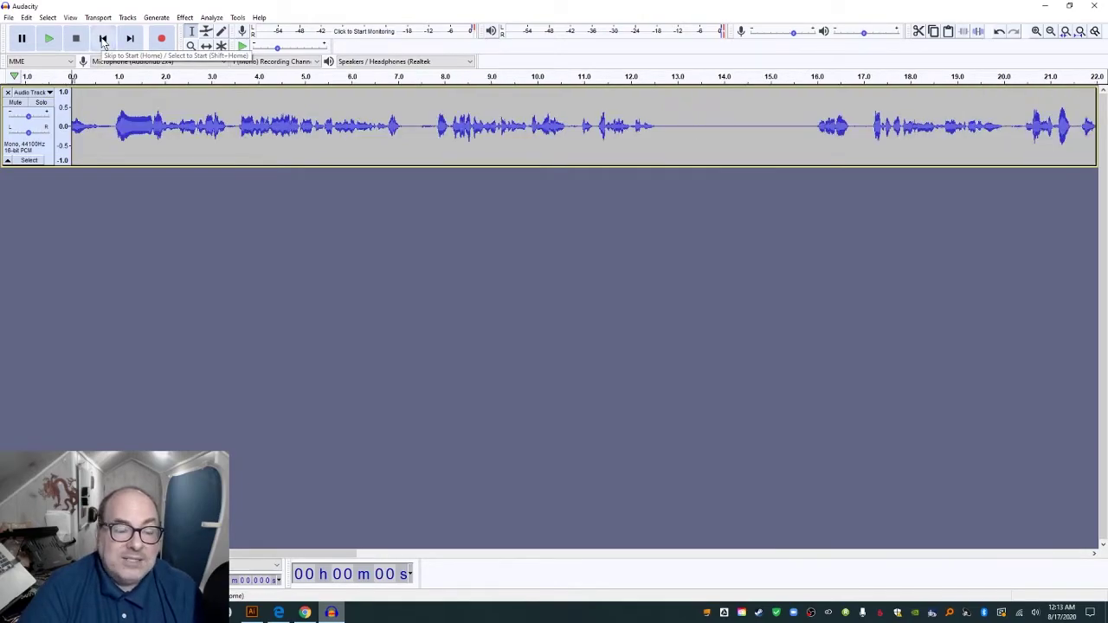
click(56, 43)
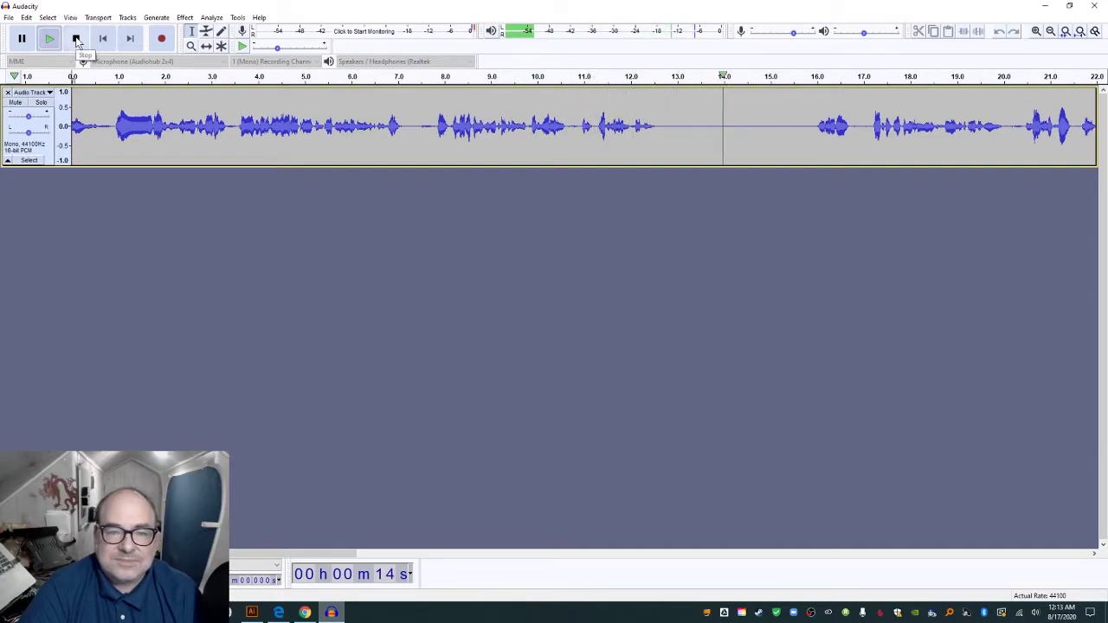
click(77, 41)
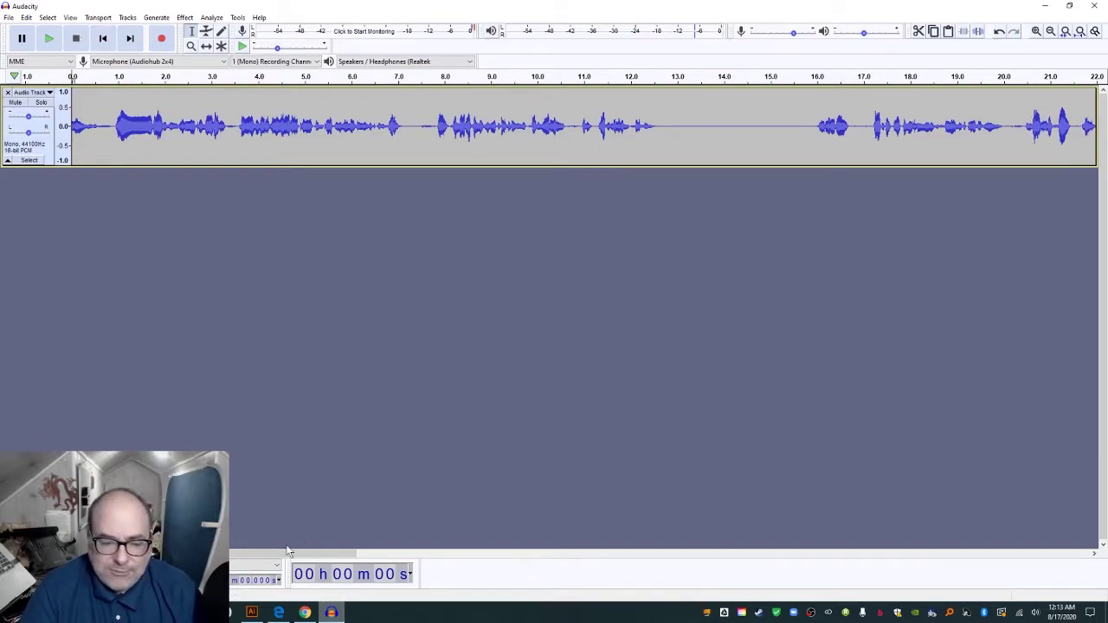
Zoom in on the beginning of the take to examine the fine shape of its waveform
drag(257, 552, 381, 589)
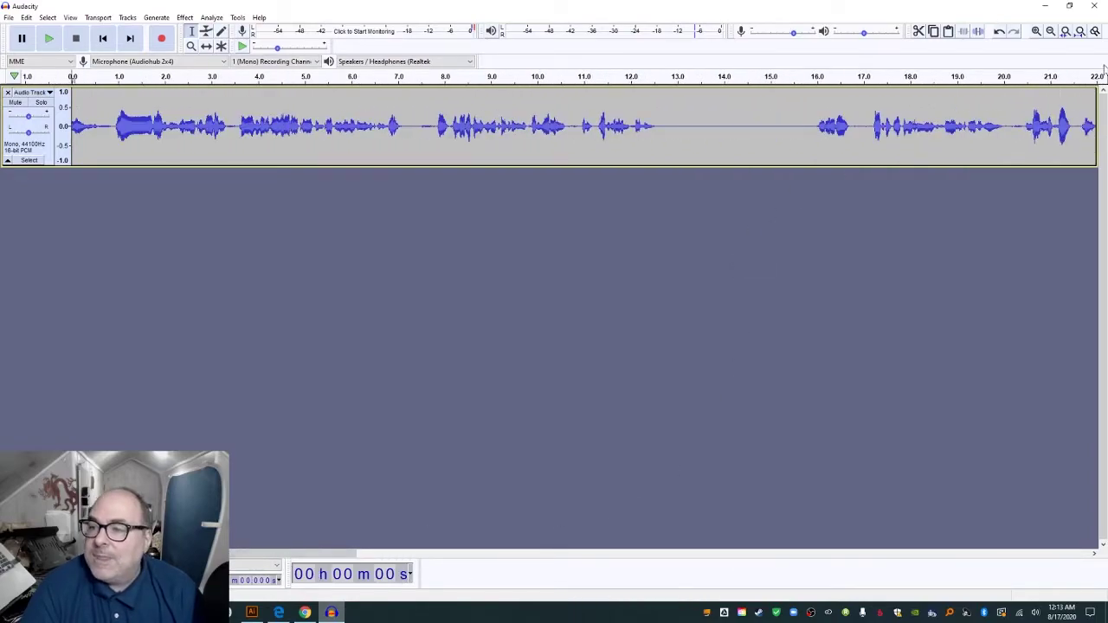
click(1037, 33)
click(1038, 34)
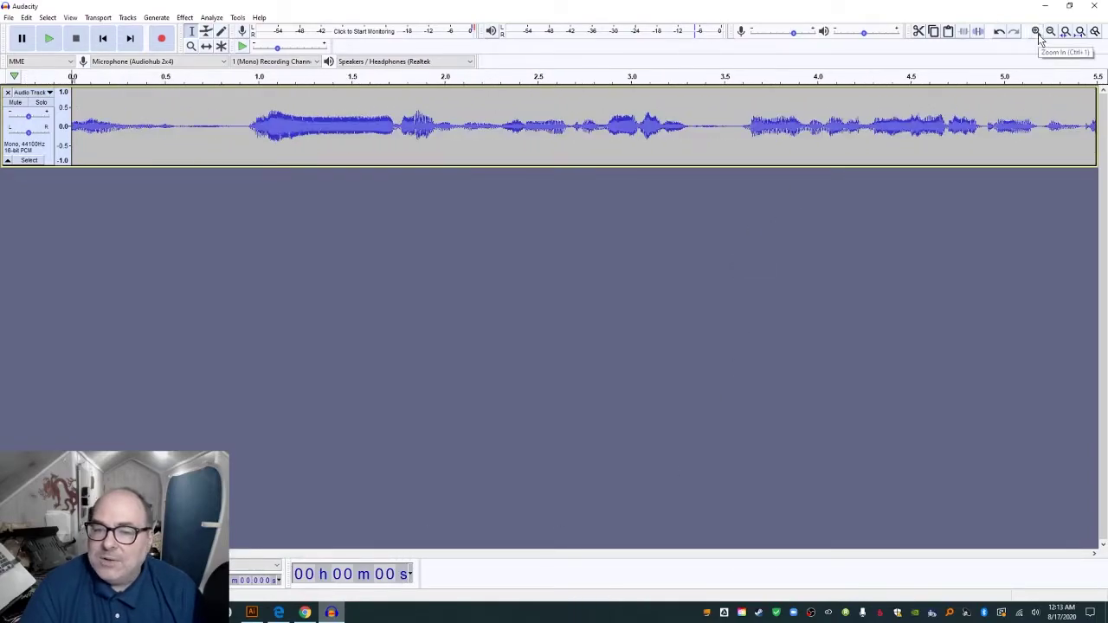
click(1037, 35)
click(1038, 35)
click(1038, 35)
click(1037, 35)
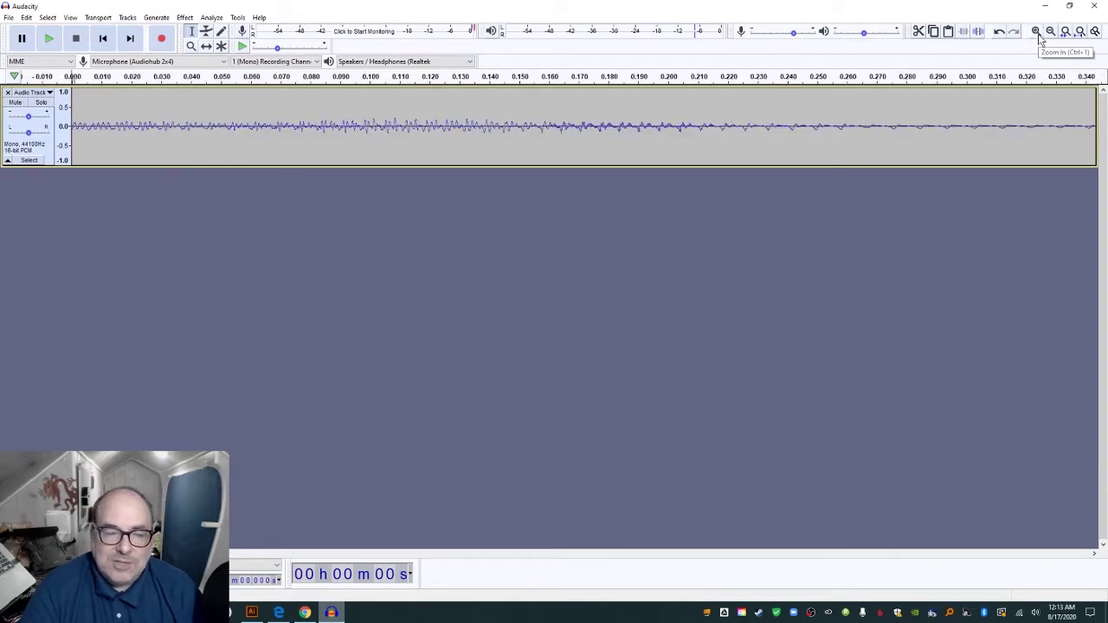
Zoom out and compare wider views until the take's entire waveform fits across the timeline
click(1052, 32)
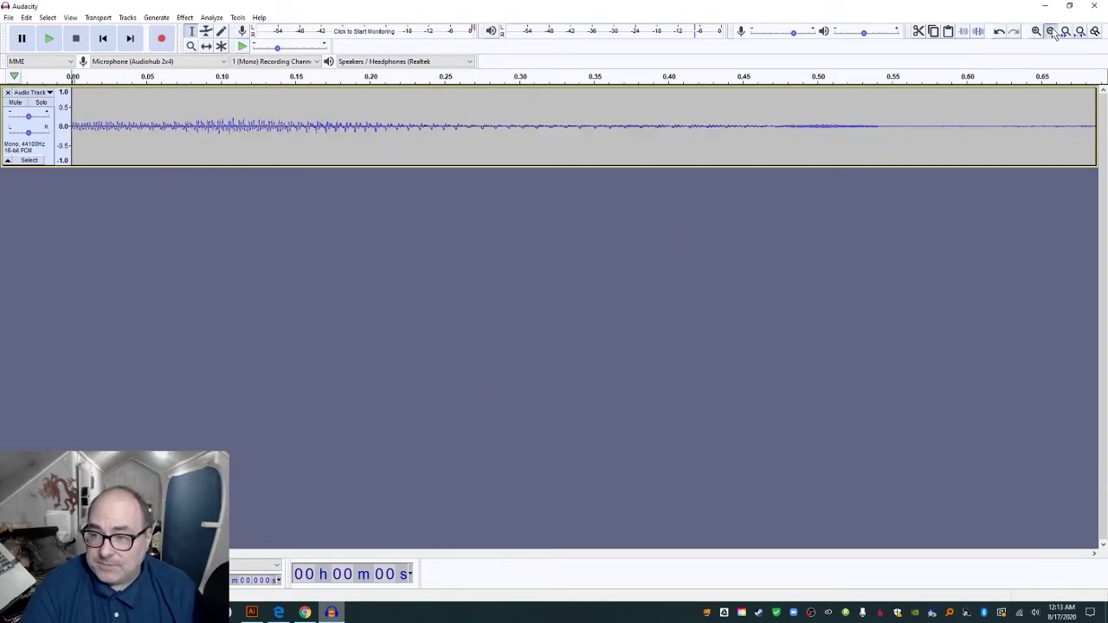
click(1053, 32)
click(1052, 32)
click(1052, 32)
click(1052, 32)
click(1052, 32)
click(1052, 32)
click(1053, 32)
click(1053, 32)
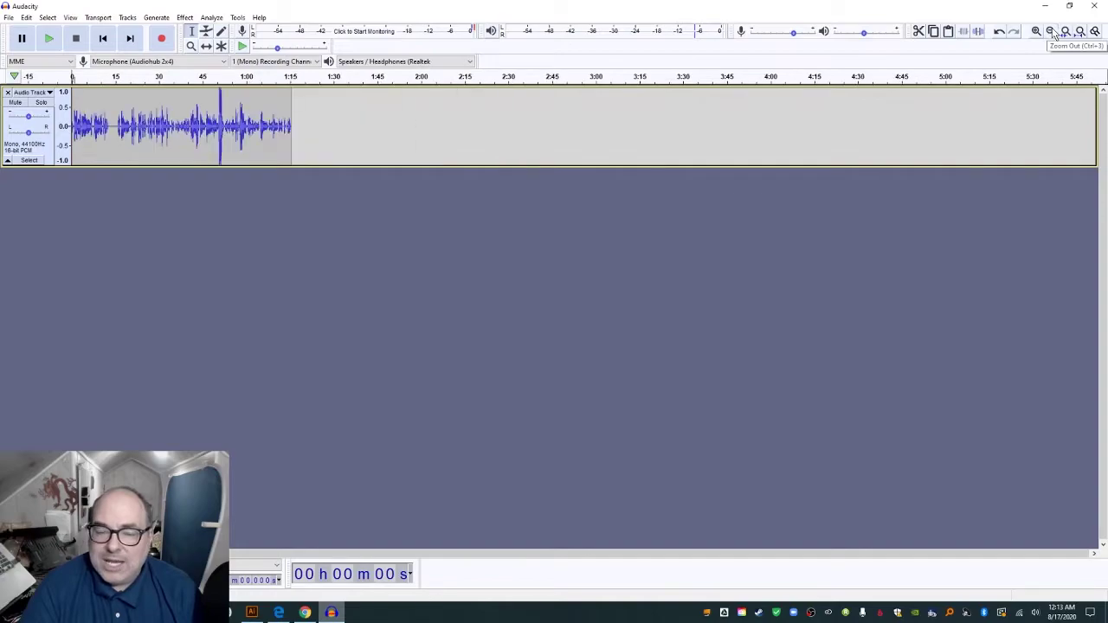
click(1037, 33)
click(1037, 33)
click(1038, 33)
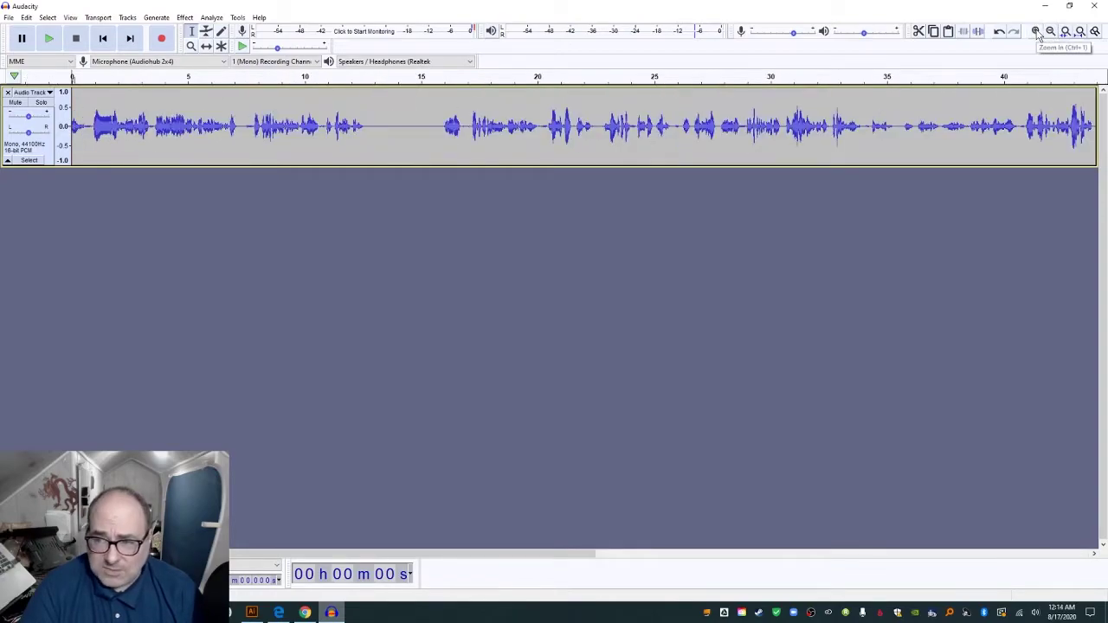
click(1051, 32)
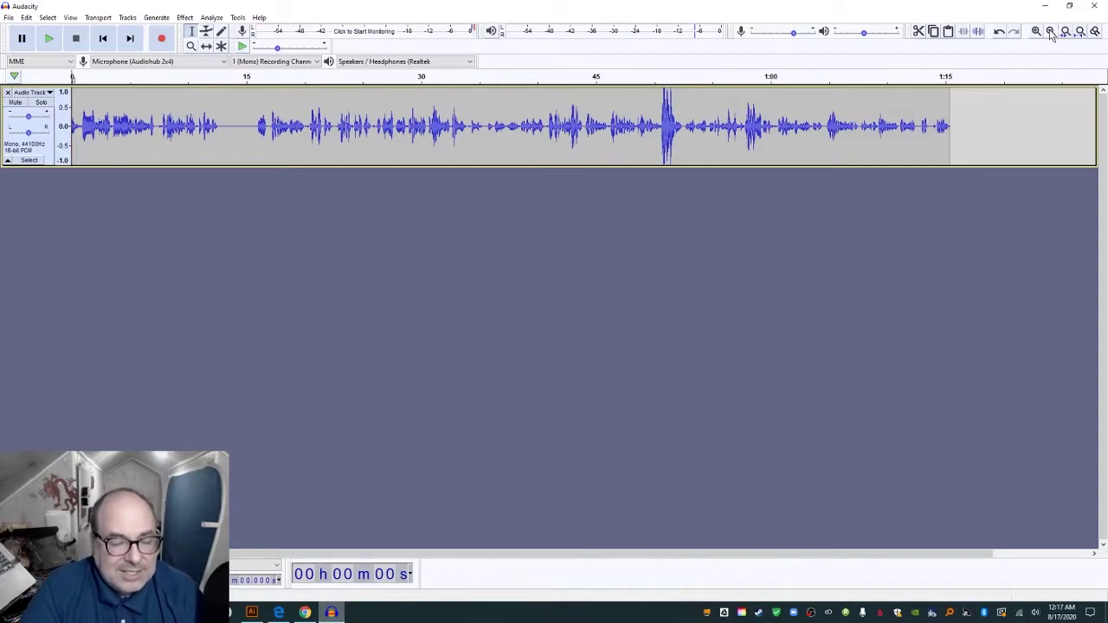
Delete all audio from the track and record a new voice take of about 23 seconds
key(ctrl+a)
key(Delete)
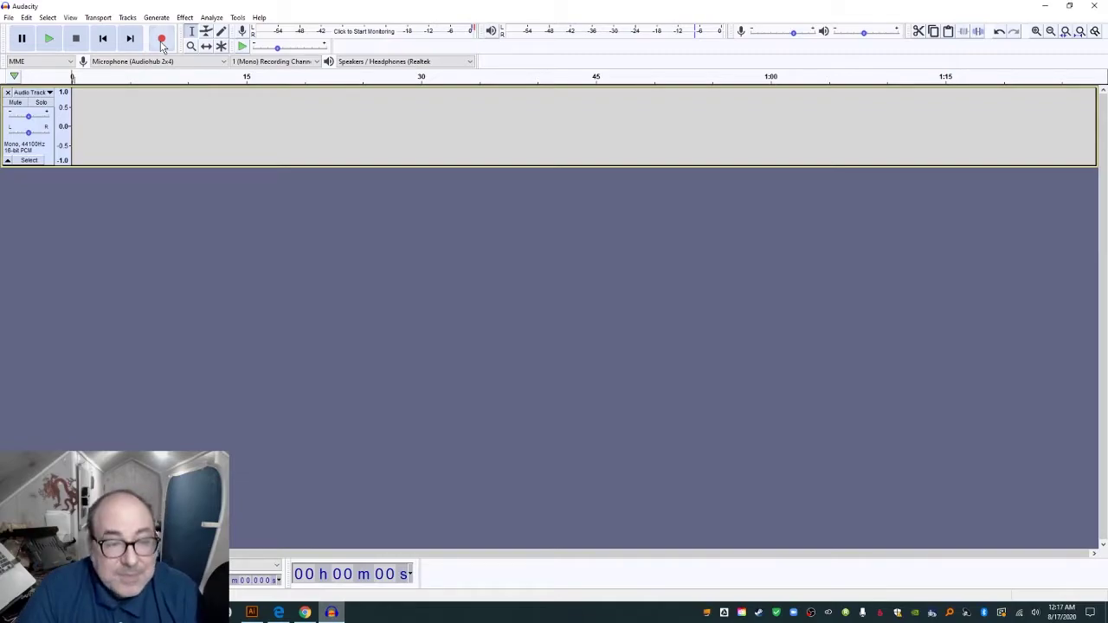
click(162, 40)
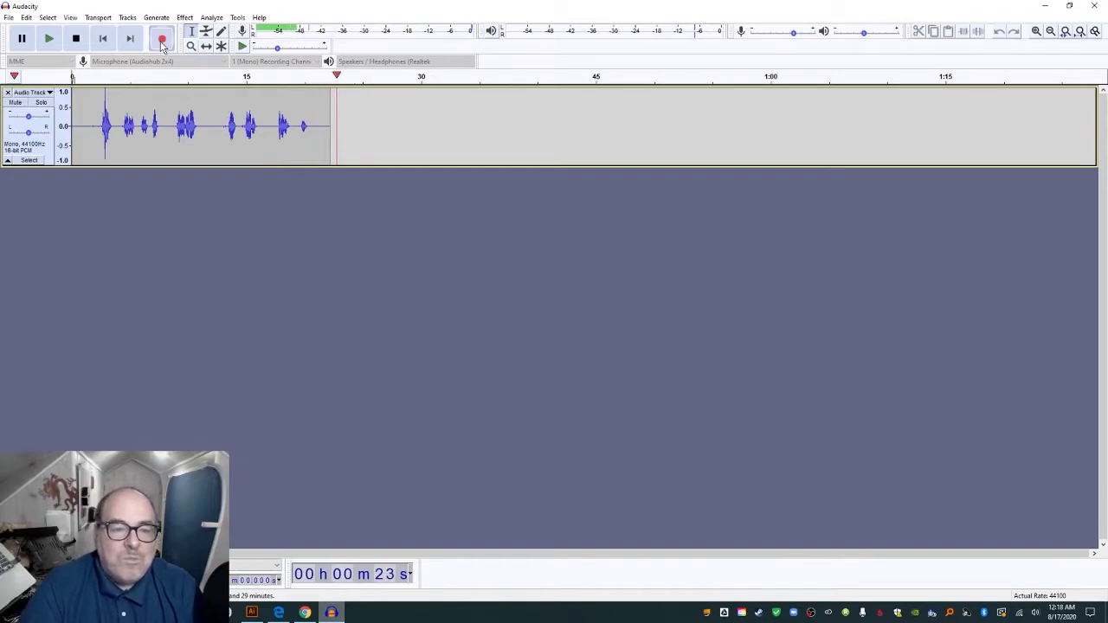
click(75, 41)
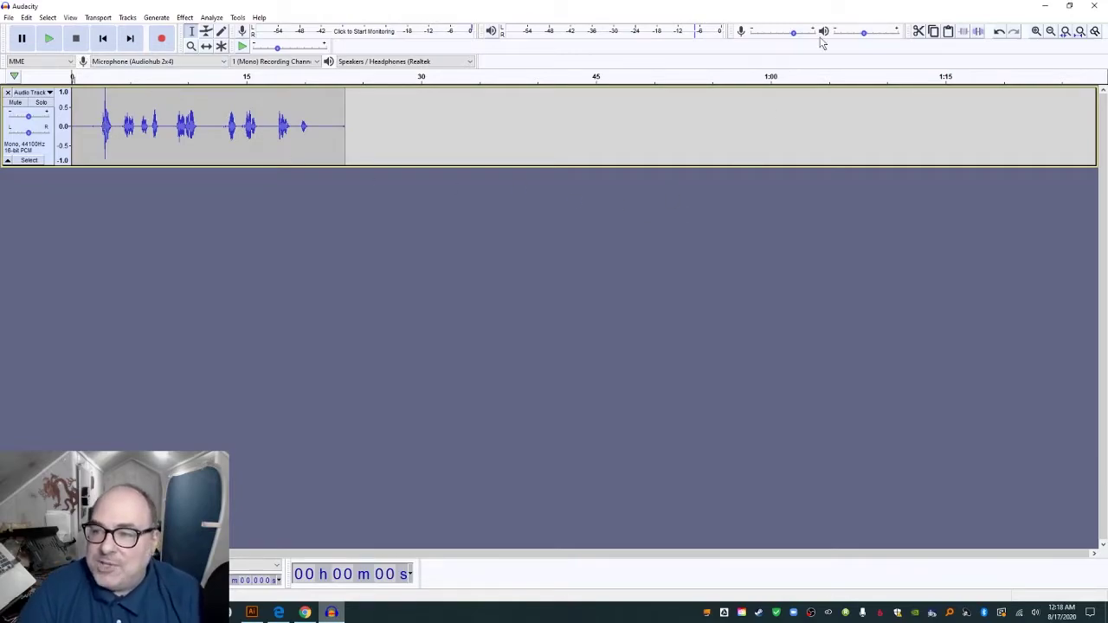
Zoom in on the new take and play its first 6 seconds or so to locate the spoken words
click(1037, 32)
click(1037, 32)
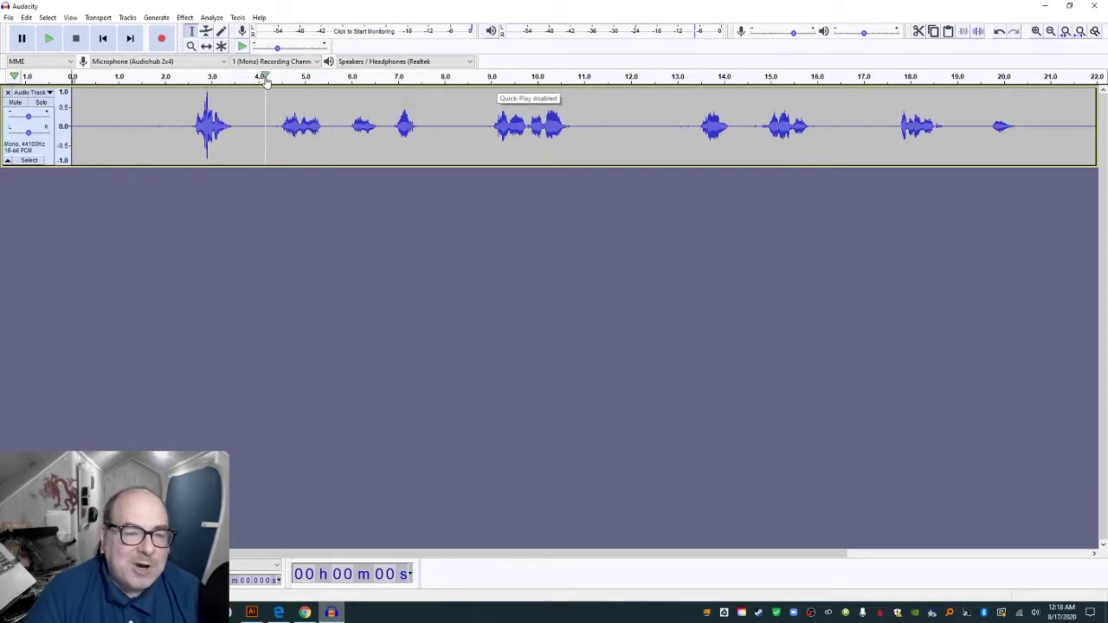
key(space)
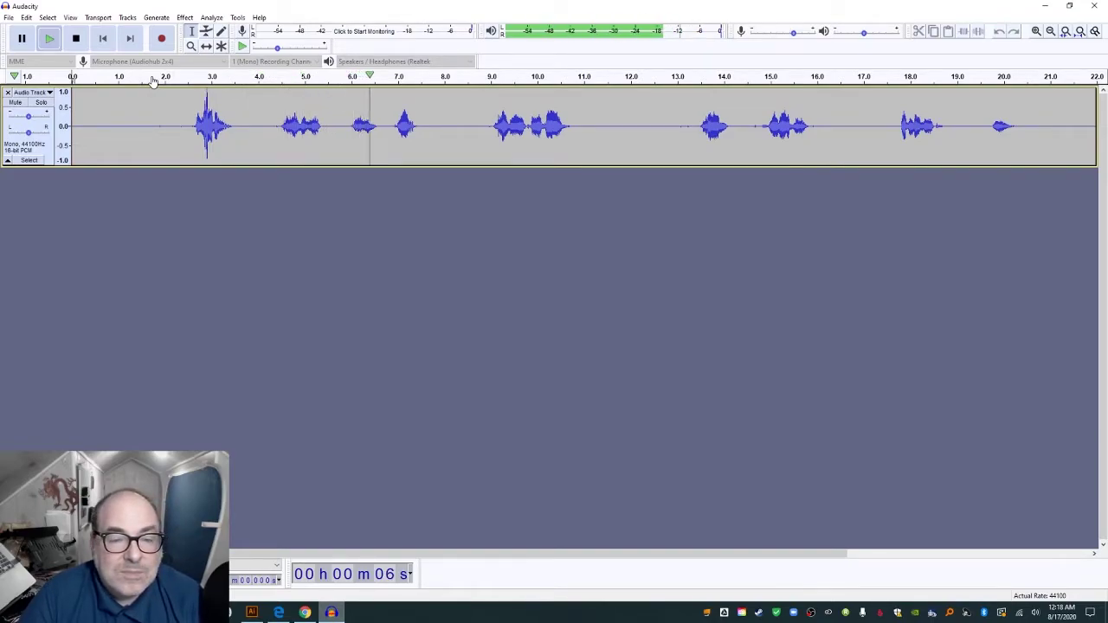
key(space)
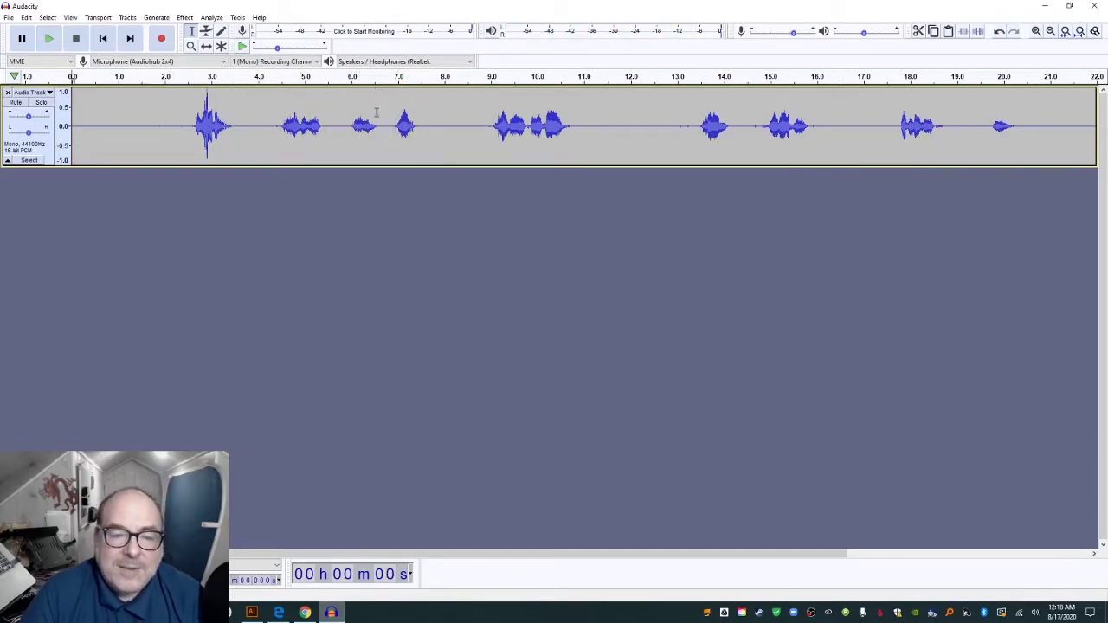
Select the short word between about 6.8 and 7.6 seconds, preview it and cut it from the track
drag(389, 130, 423, 130)
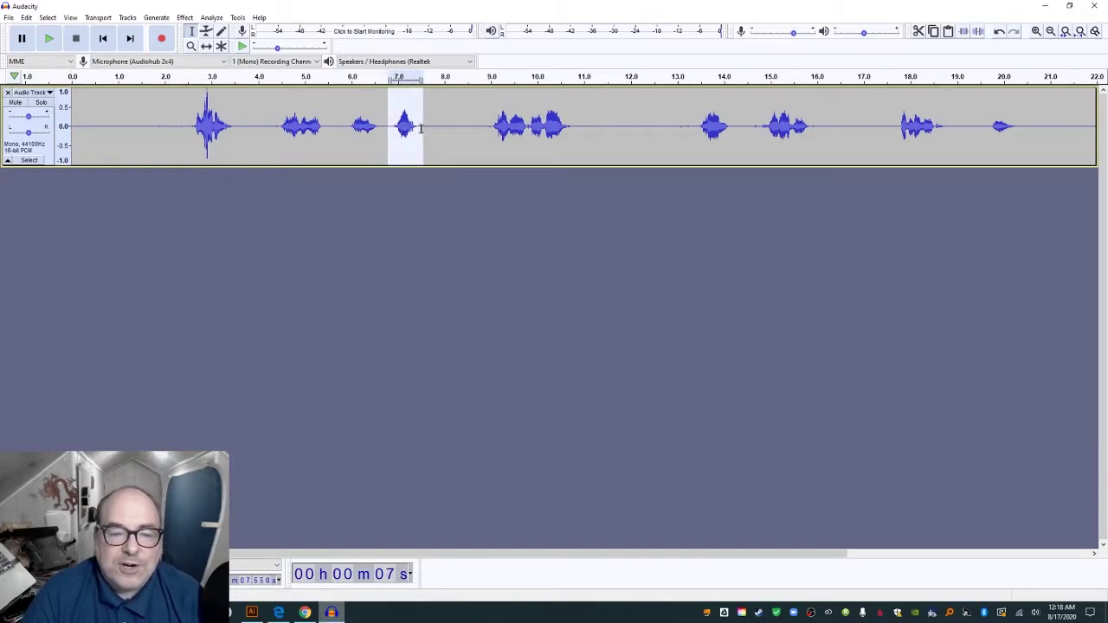
key(space)
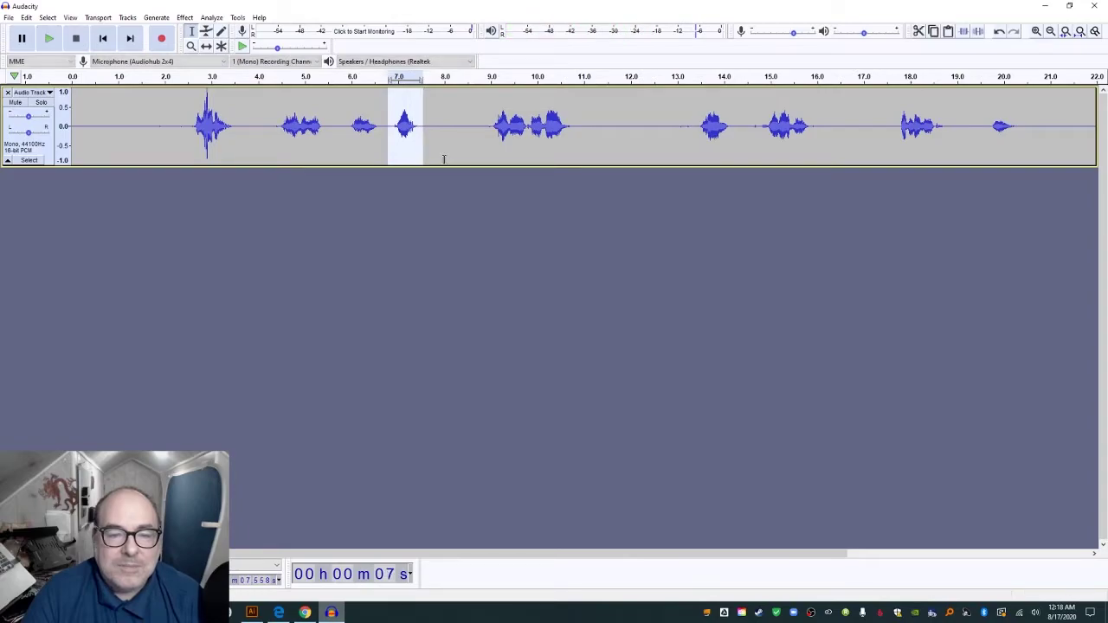
key(space)
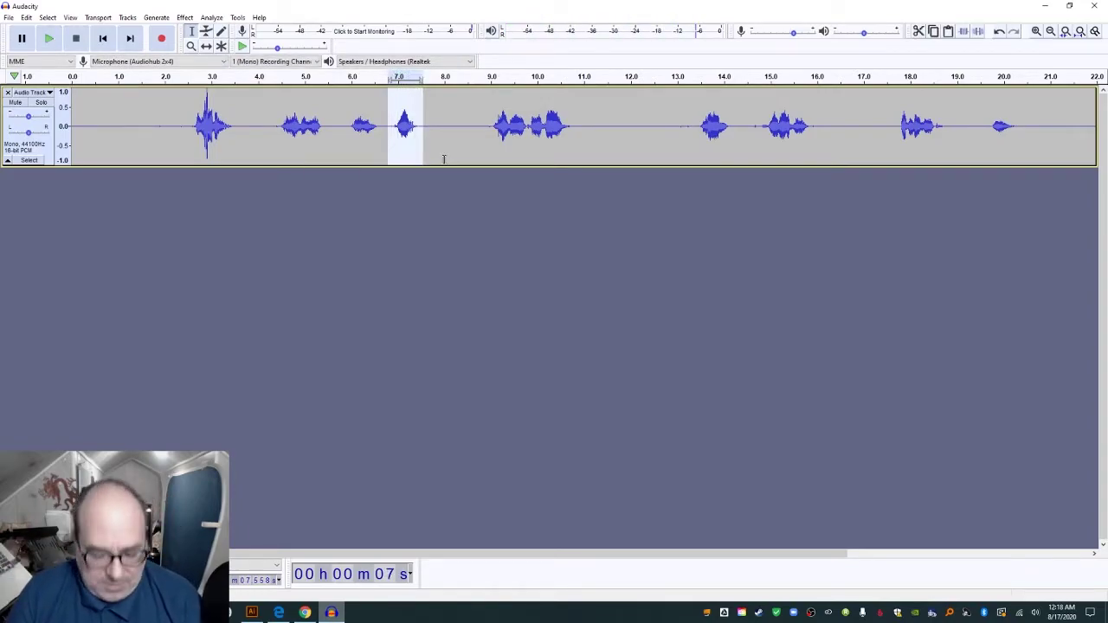
key(Delete)
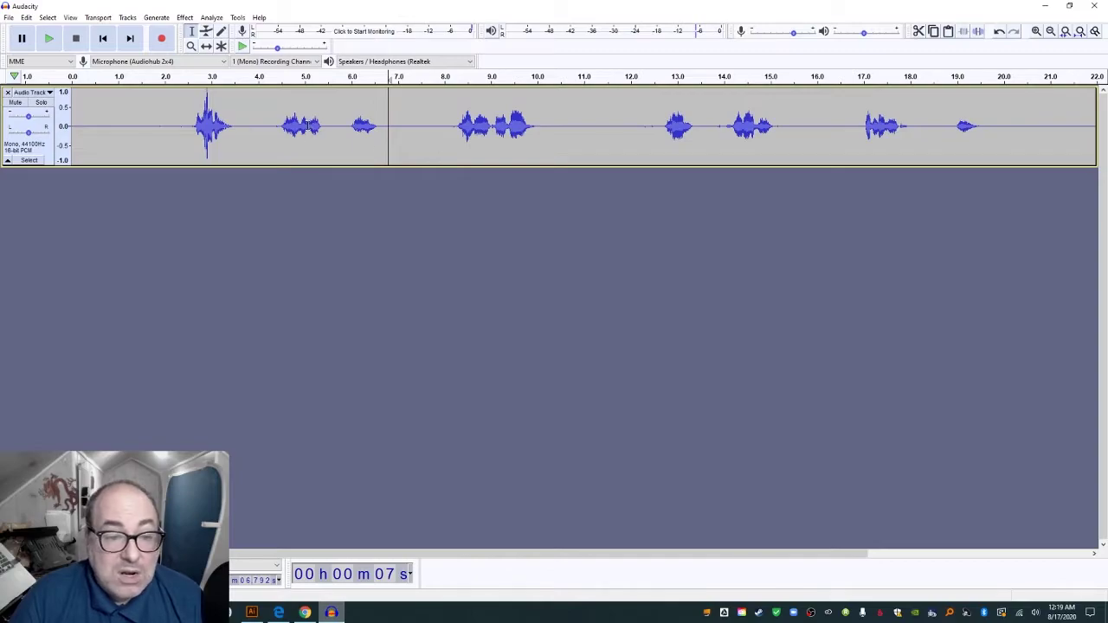
Paste the cut word at about 5.7 seconds and play the track from about 4.3 seconds
click(338, 130)
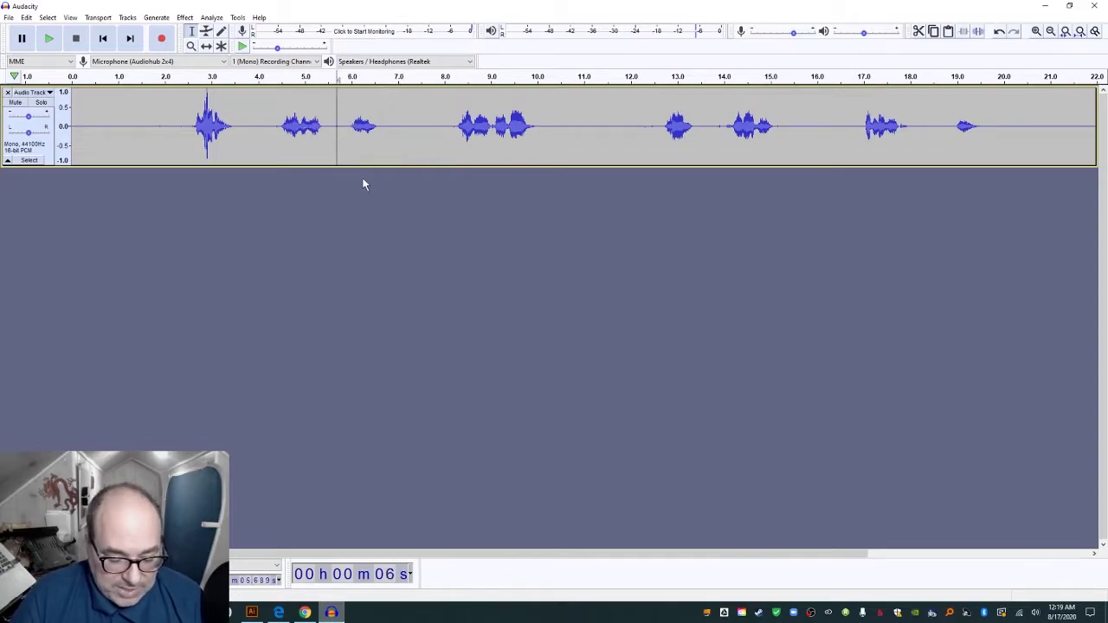
key(ctrl+v)
click(270, 121)
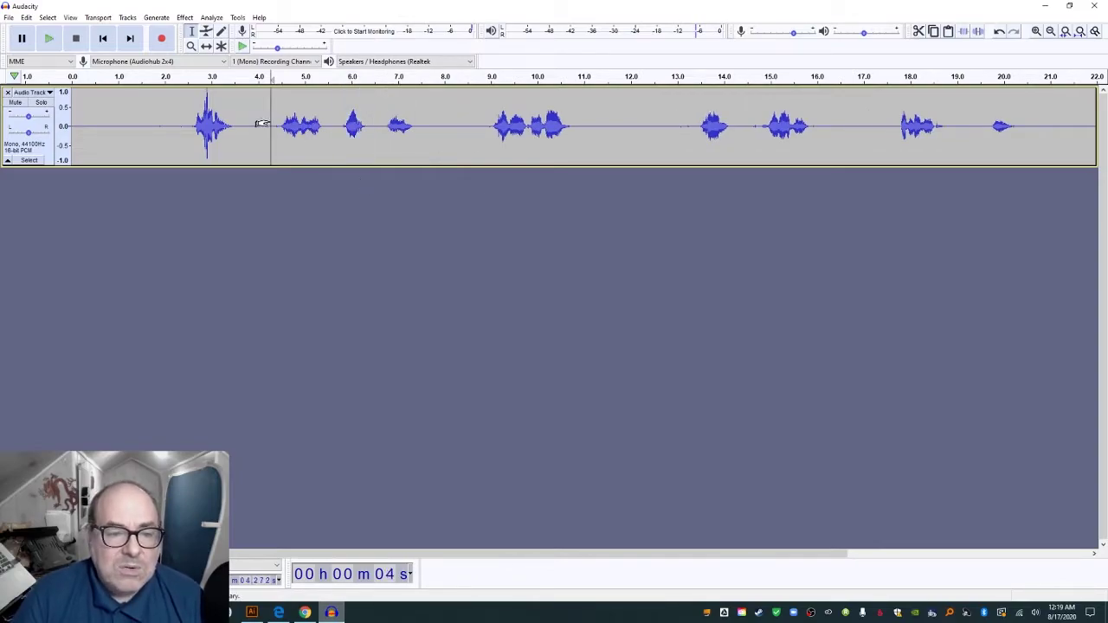
key(space)
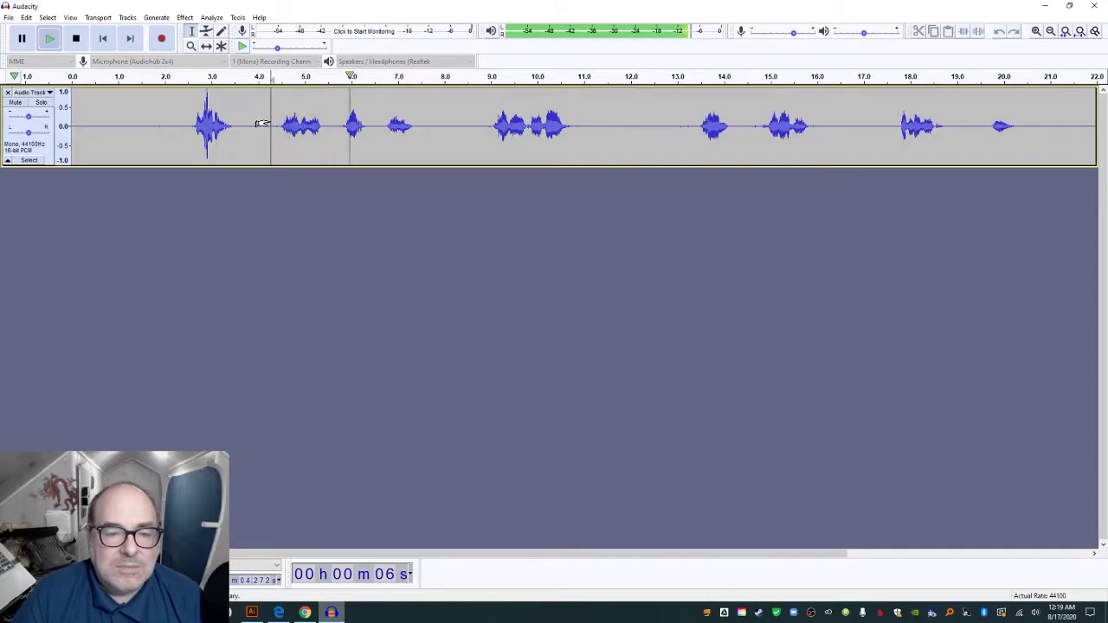
Stop playback and delete the silent gap between about 6.4 and 6.7 seconds
key(space)
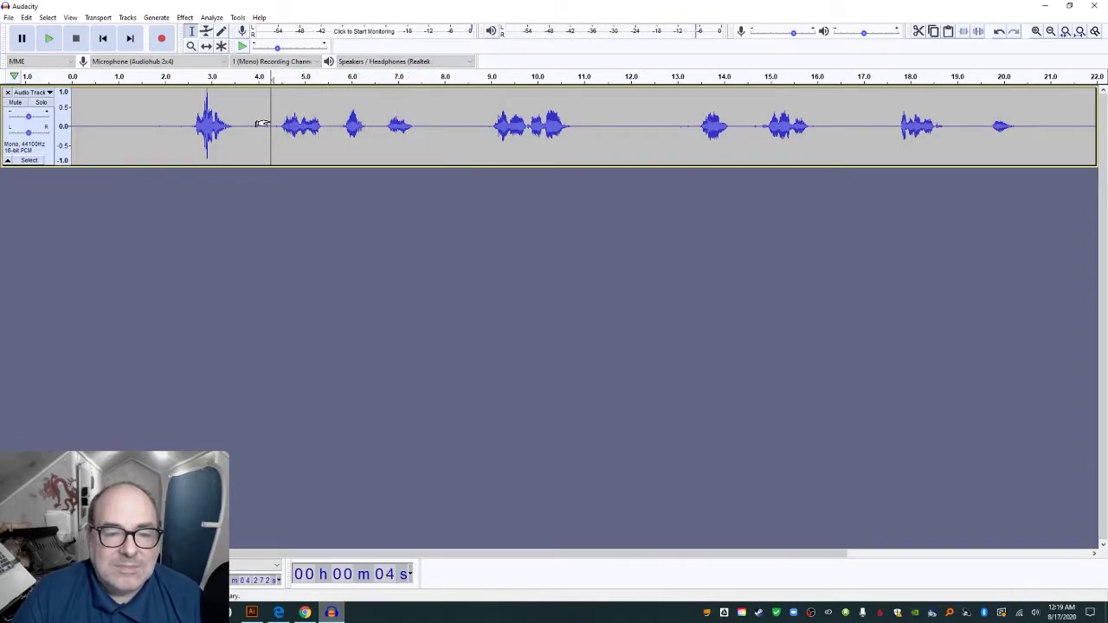
click(371, 126)
drag(370, 126, 382, 128)
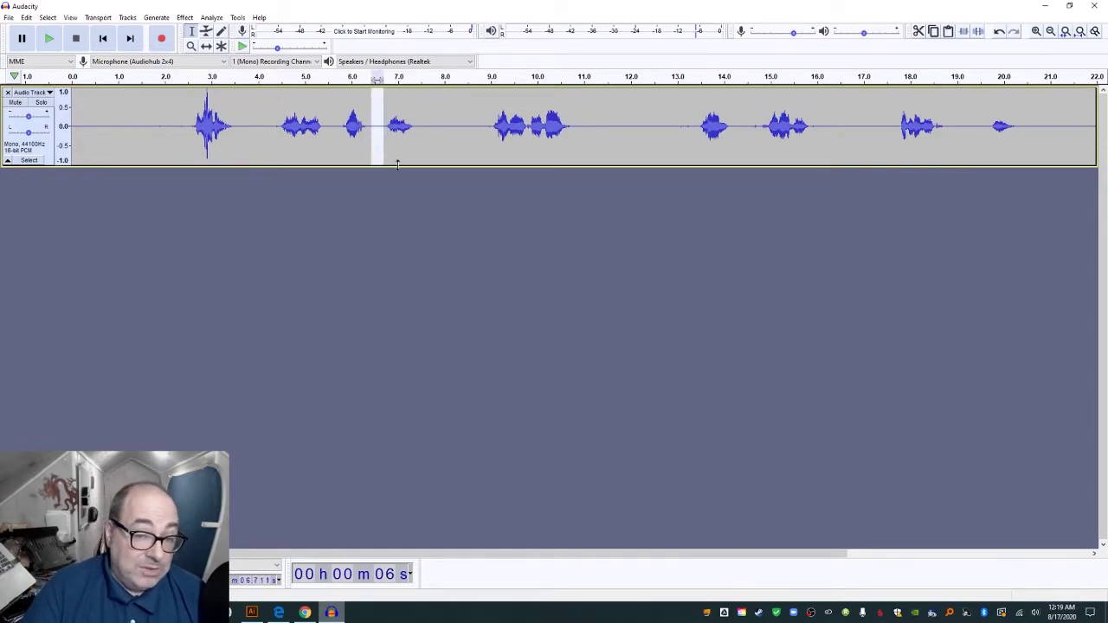
key(Delete)
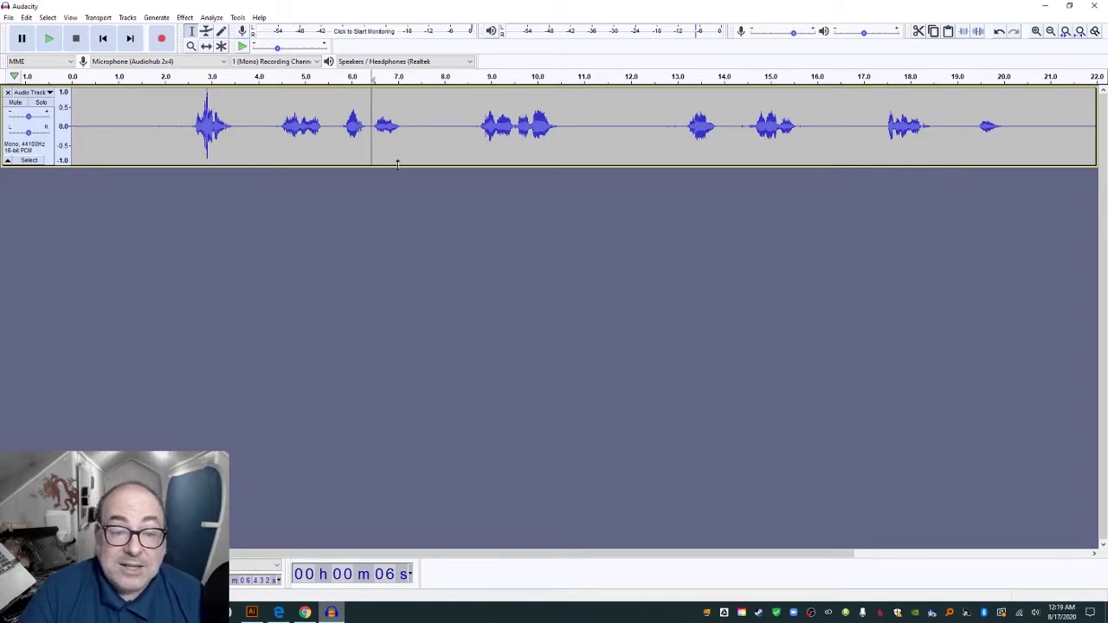
Play the track from about 5.7 seconds and again from about 13.2 seconds to identify the spoken words
click(337, 127)
key(space)
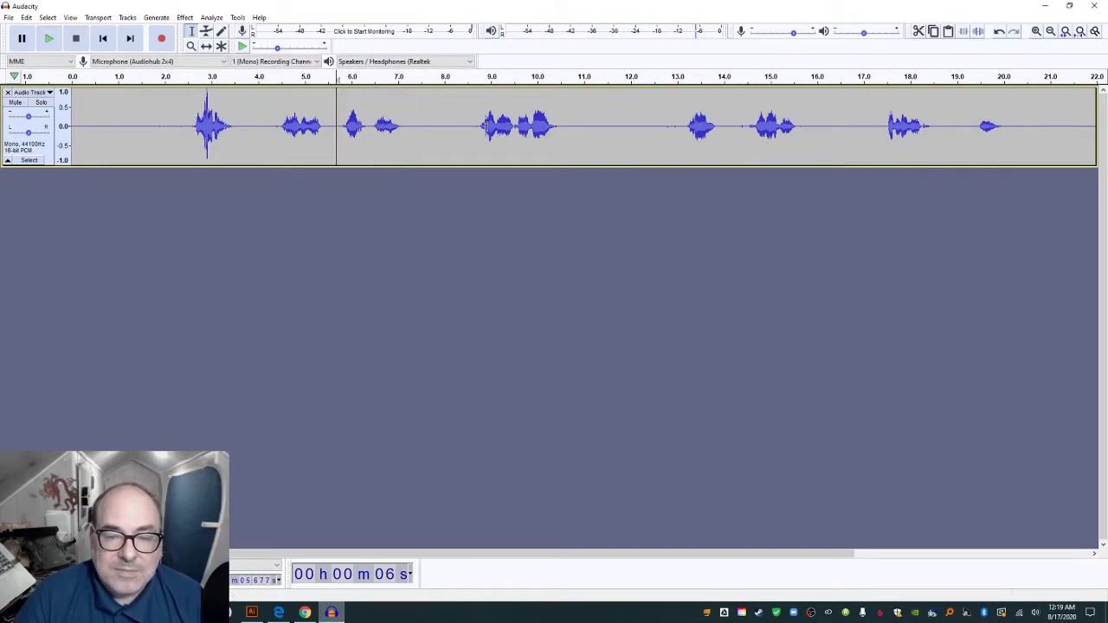
click(684, 130)
key(space)
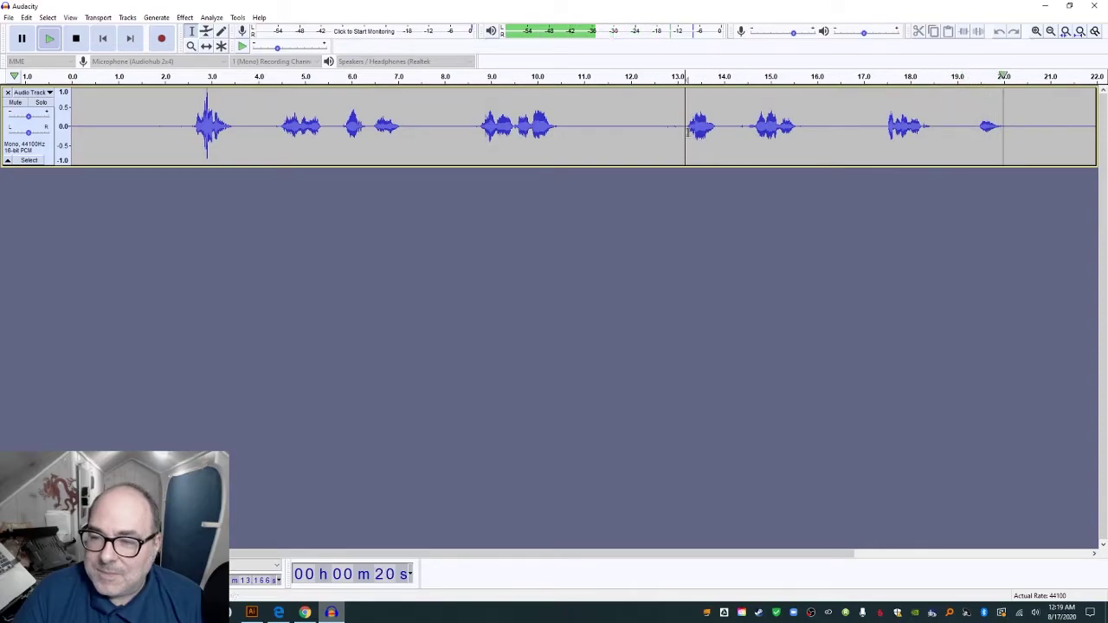
key(space)
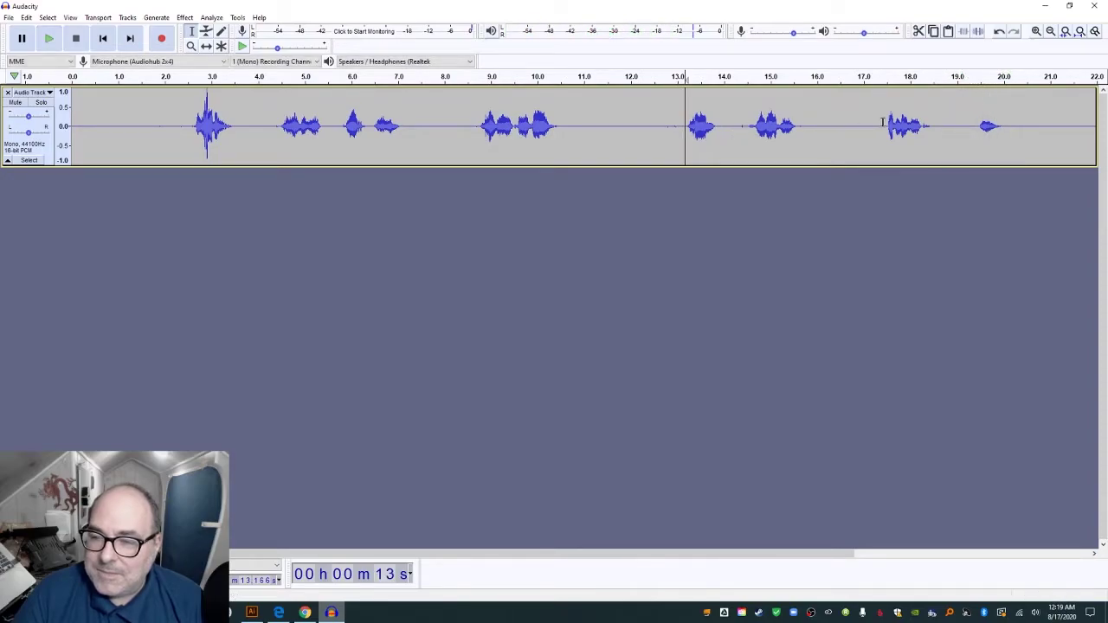
Cut the word between about 17.4 and 18.5 seconds and paste it at about 11.3 seconds
drag(882, 122, 931, 122)
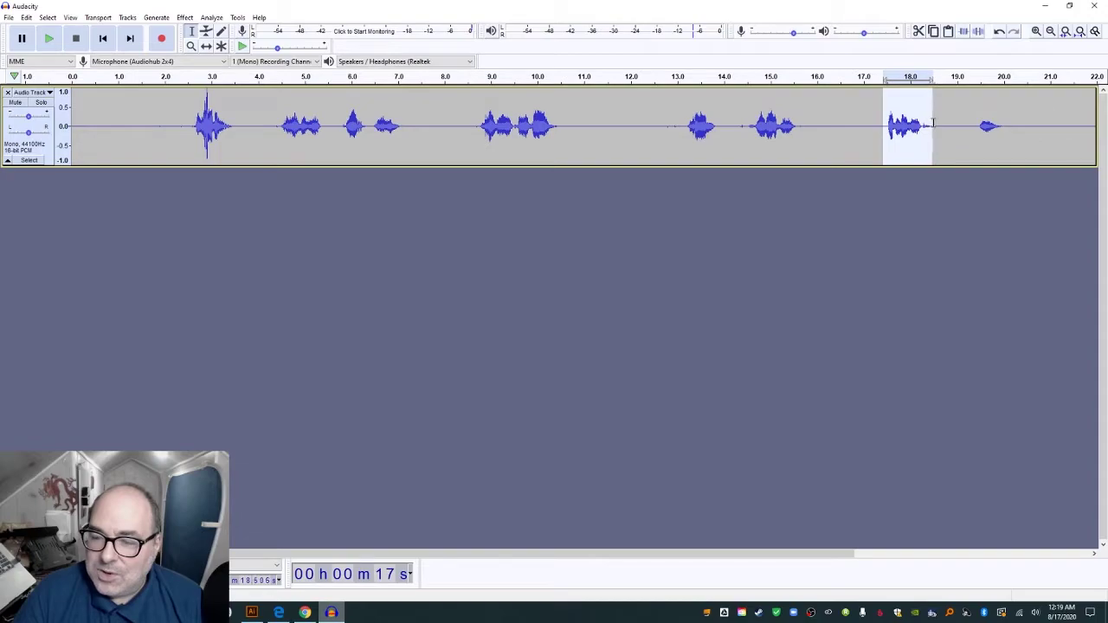
key(Delete)
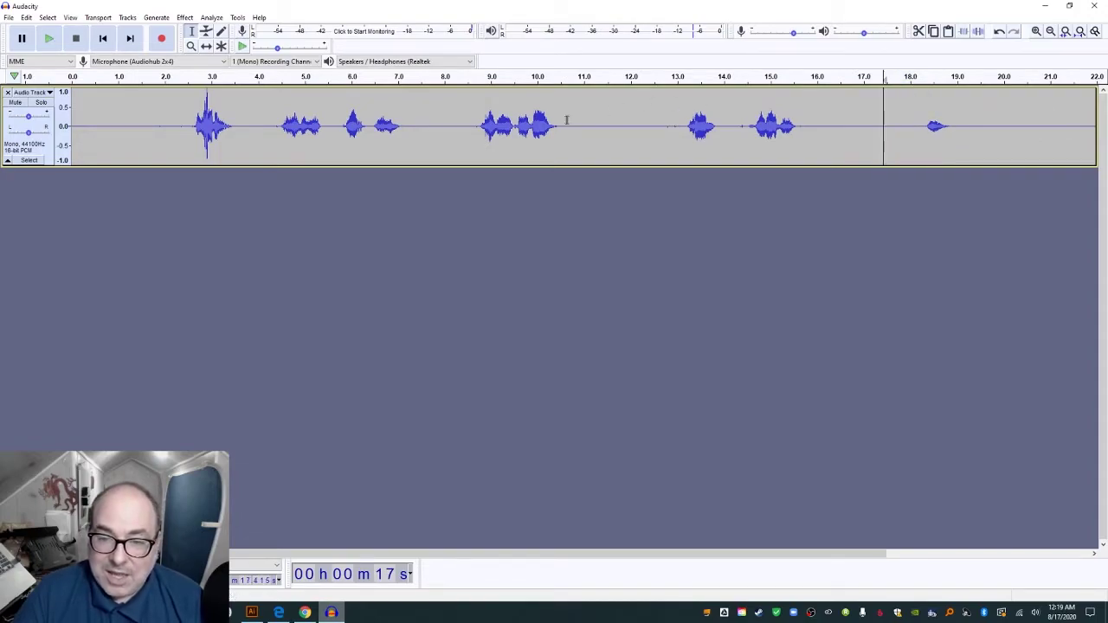
click(598, 125)
key(ctrl+v)
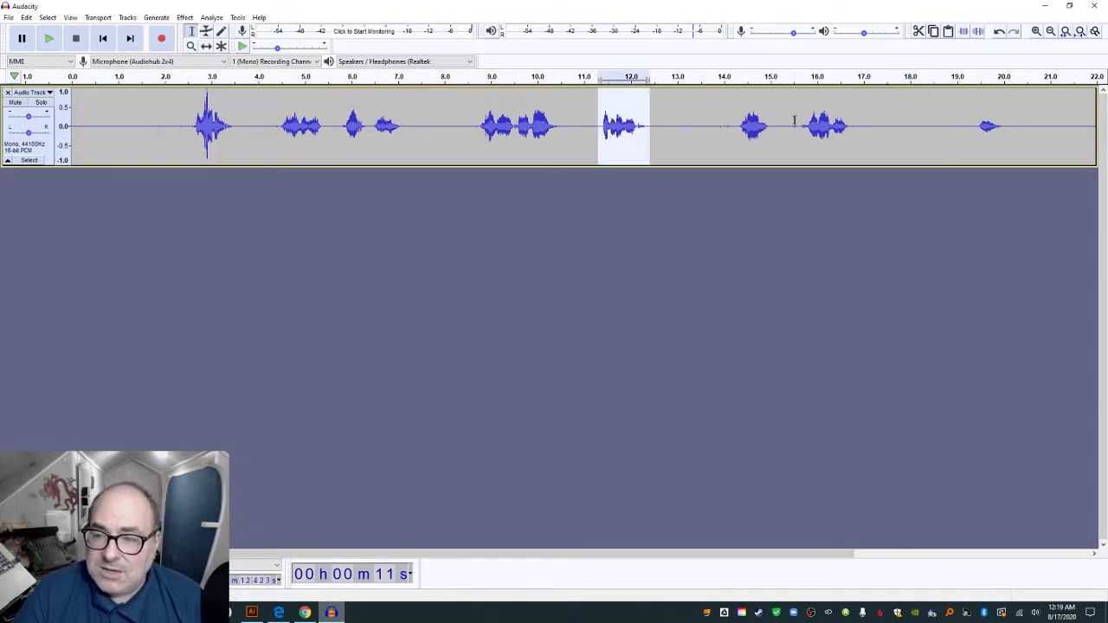
Preview the audio from about 15.5 seconds, then move the word between about 15.6 and 16.8 seconds to about 12.5 seconds
click(793, 125)
key(space)
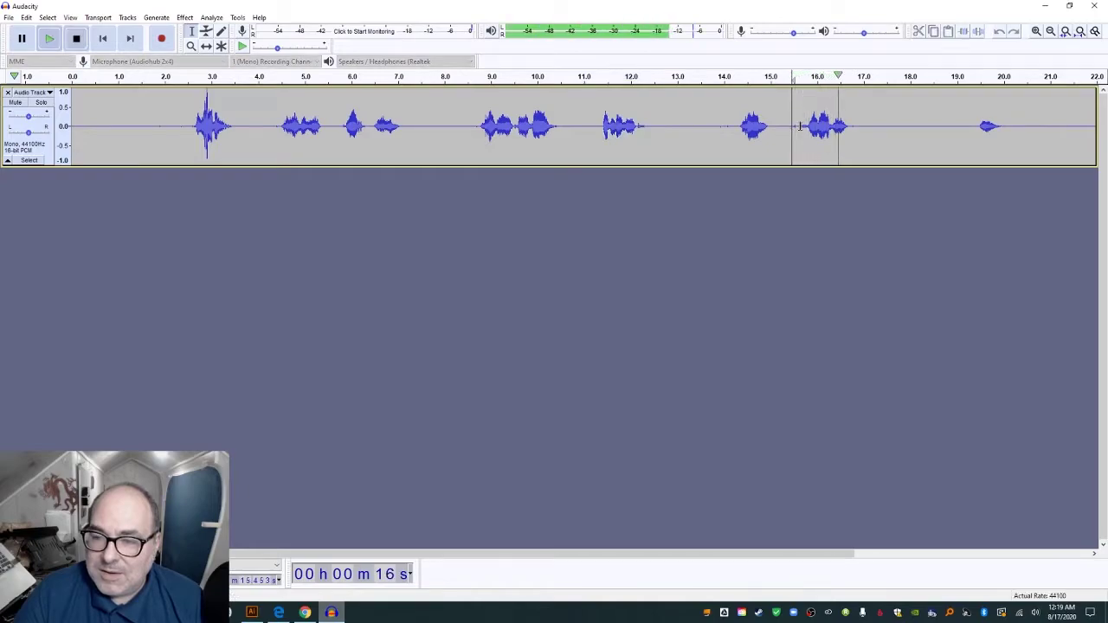
key(space)
drag(801, 130, 853, 131)
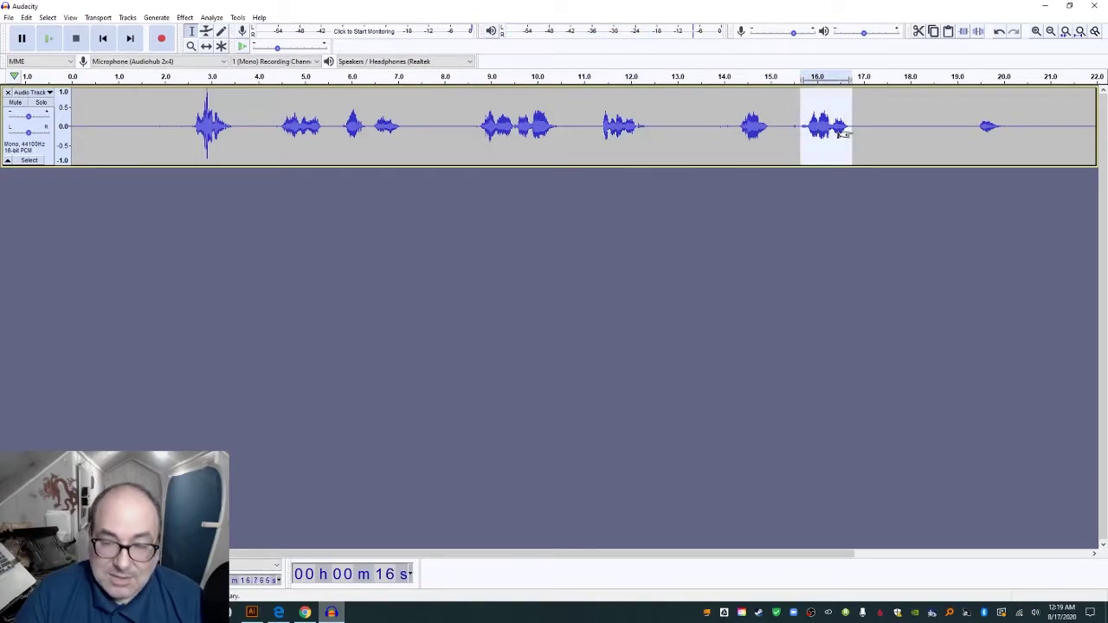
key(Delete)
click(652, 127)
key(ctrl+v)
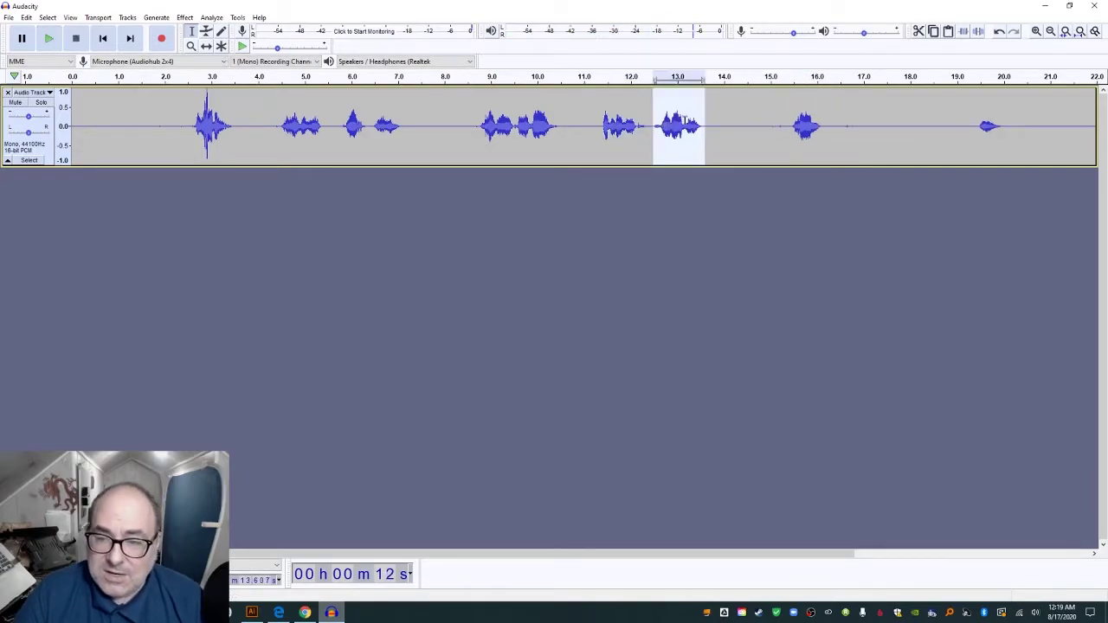
Cut the word between about 15.4 and 16.1 seconds and paste it at about 13.6 seconds
drag(789, 127, 818, 129)
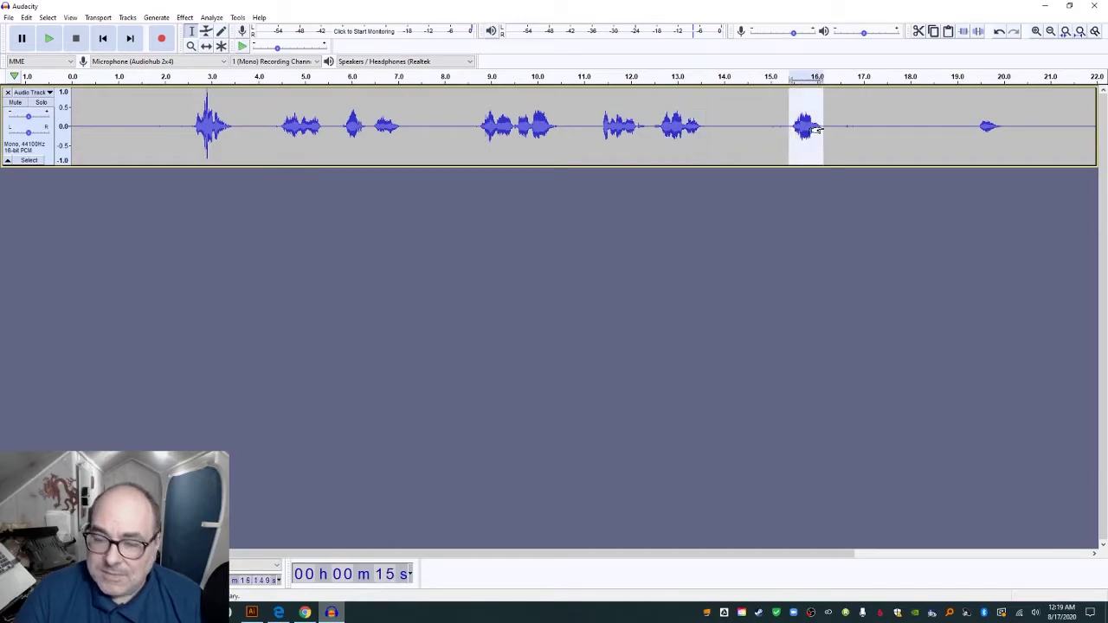
key(Delete)
click(706, 123)
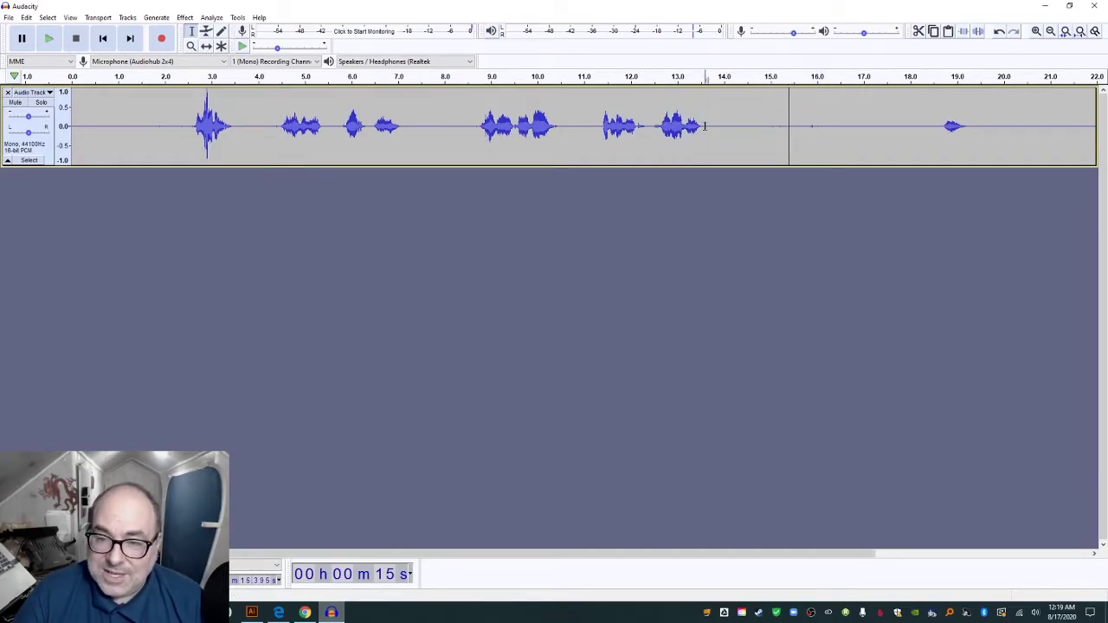
key(ctrl+v)
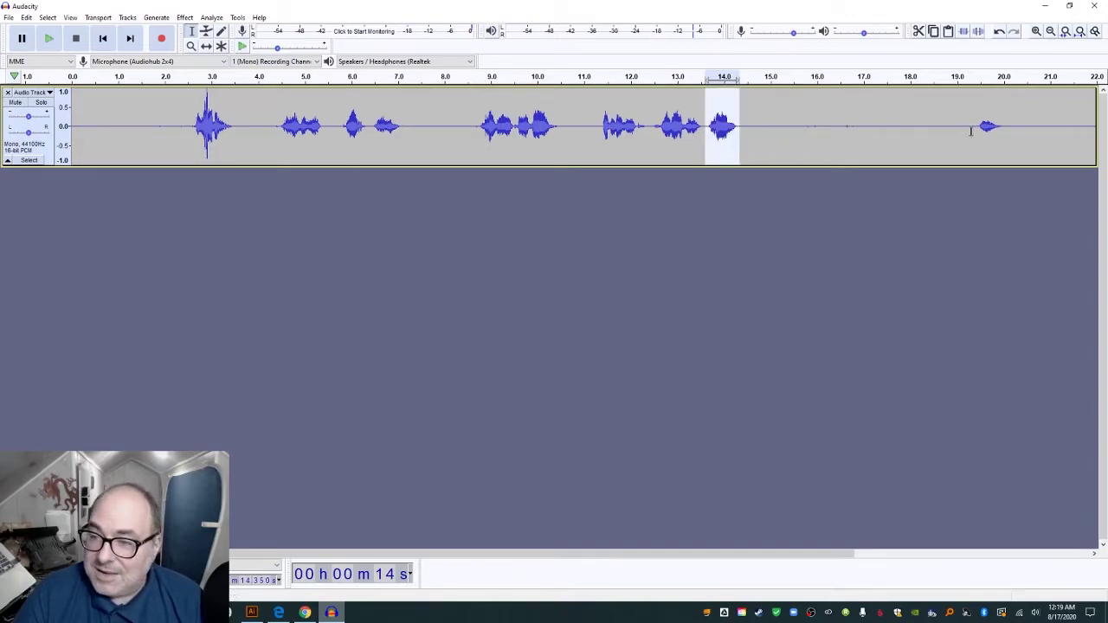
Cut the last quiet word between about 19.3 and 20 seconds and paste it at about 14.4 seconds
drag(973, 130, 1004, 127)
key(space)
key(ctrl+x)
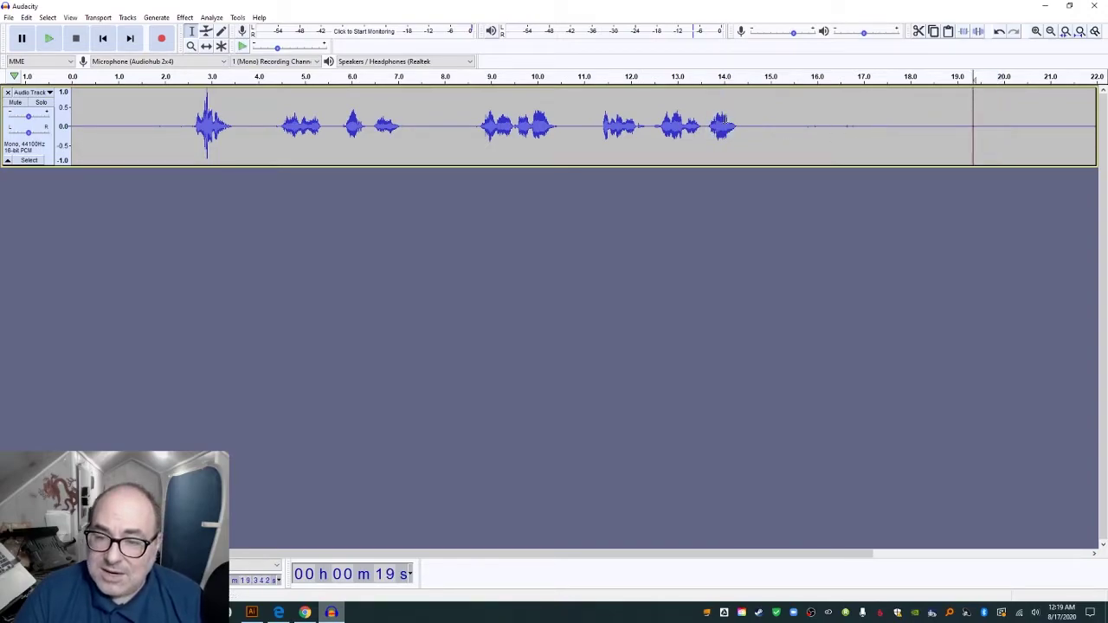
click(741, 130)
drag(742, 131, 773, 130)
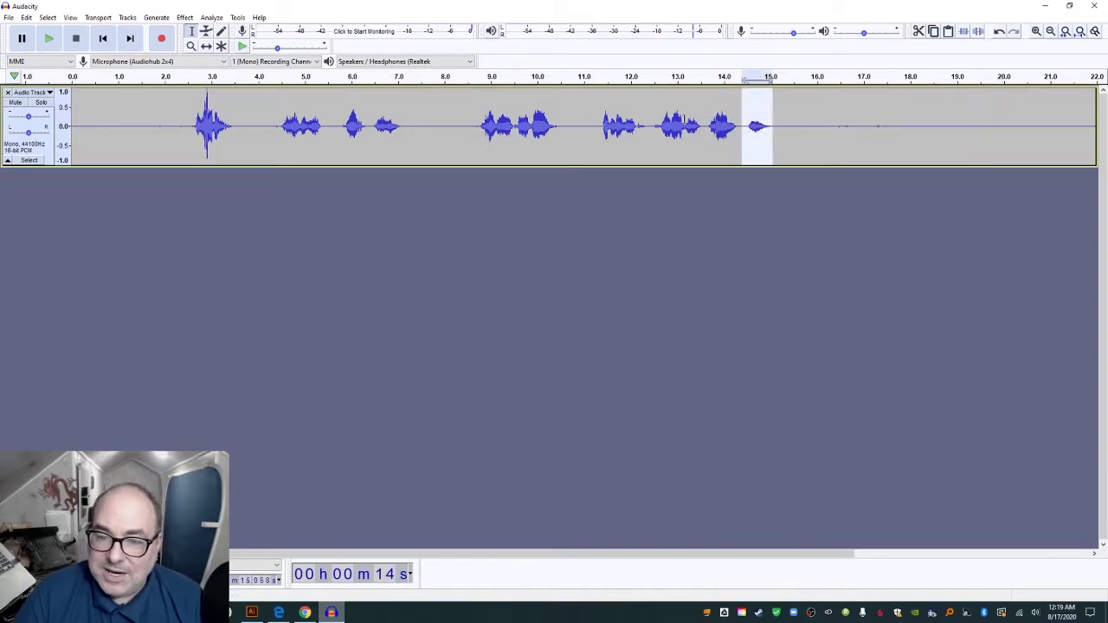
Play the rearranged phrase from about 11.3 seconds to check the new word order
click(598, 125)
key(space)
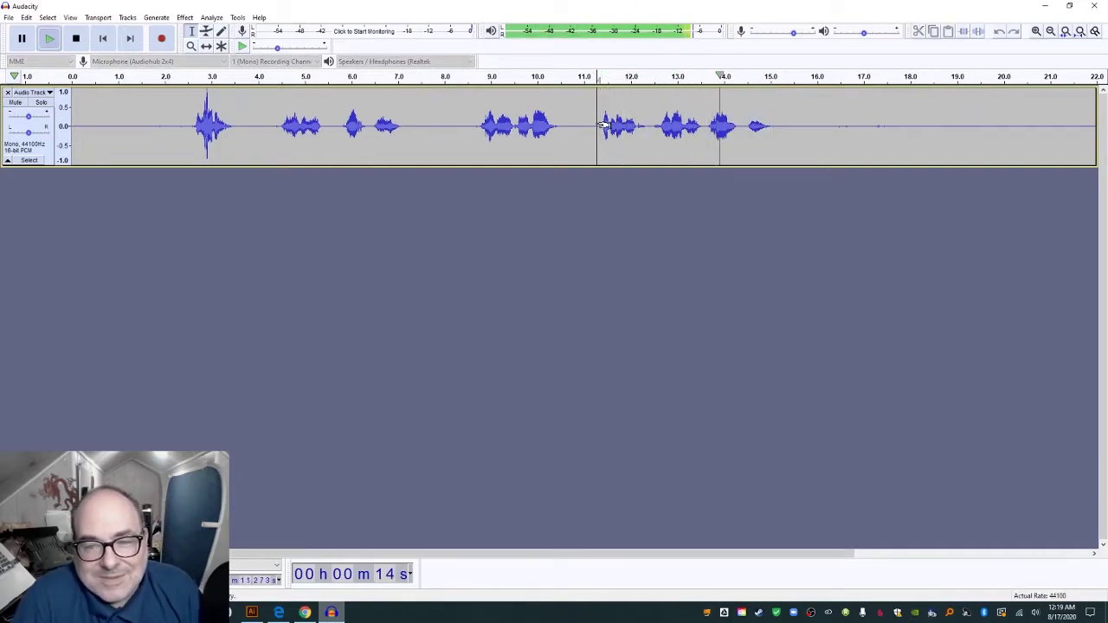
key(space)
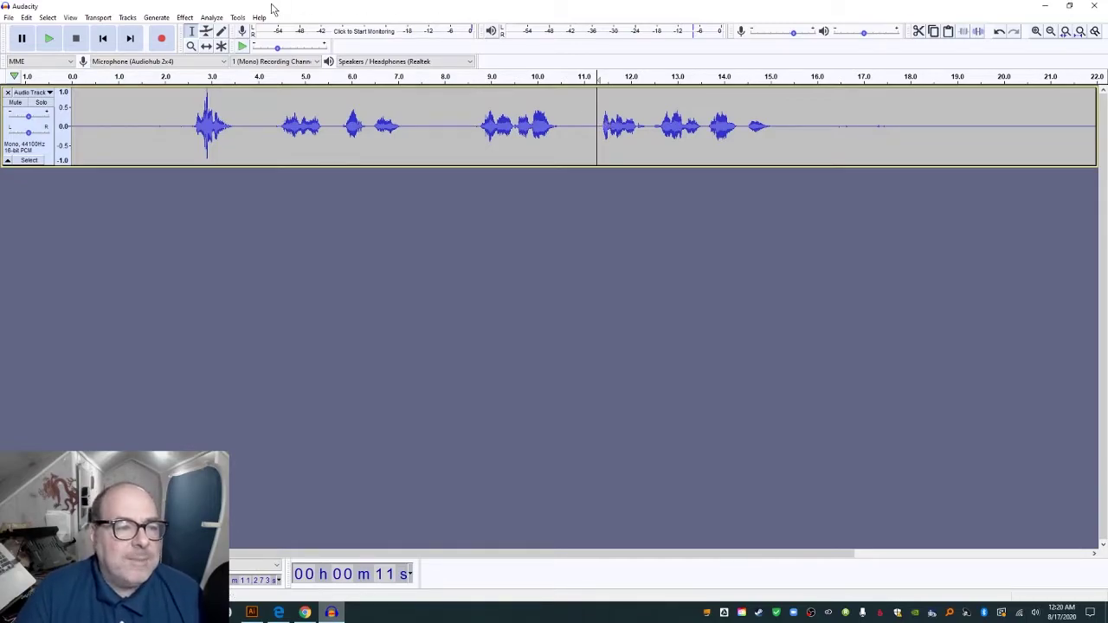
Start saving the project and browse to the Audio Test folder inside Video Capture on the New Files (D:) drive
click(7, 18)
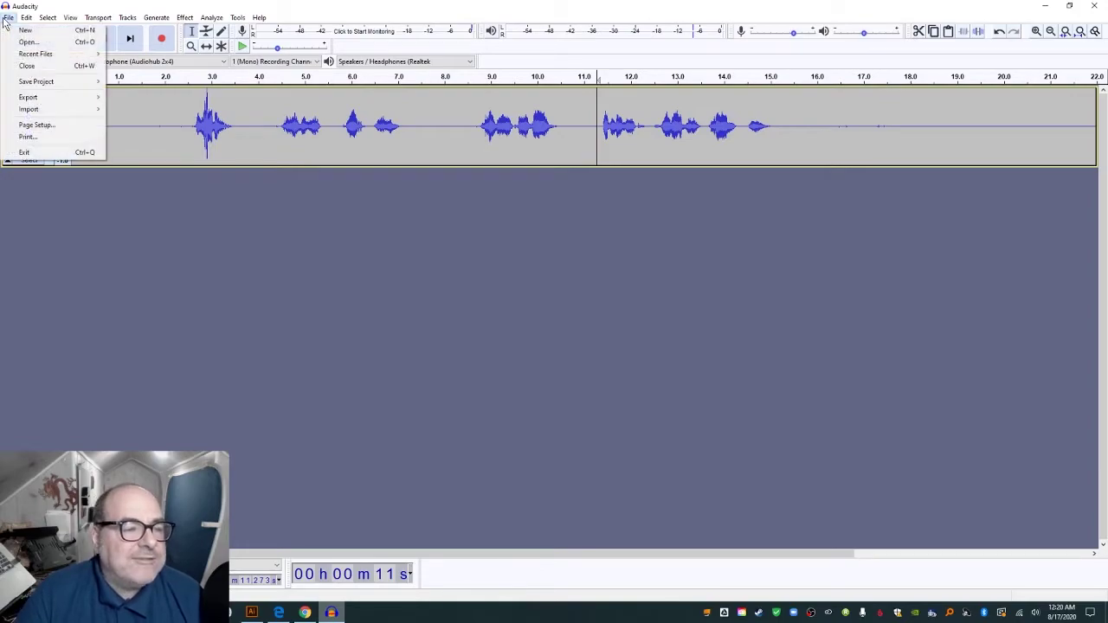
mouse_move(32, 85)
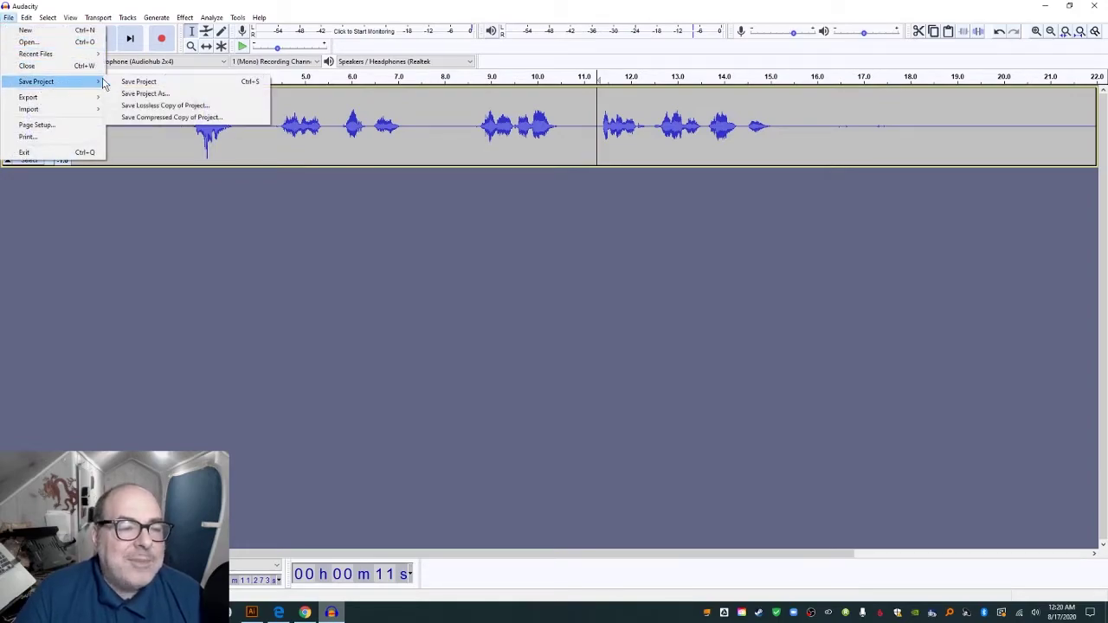
click(138, 83)
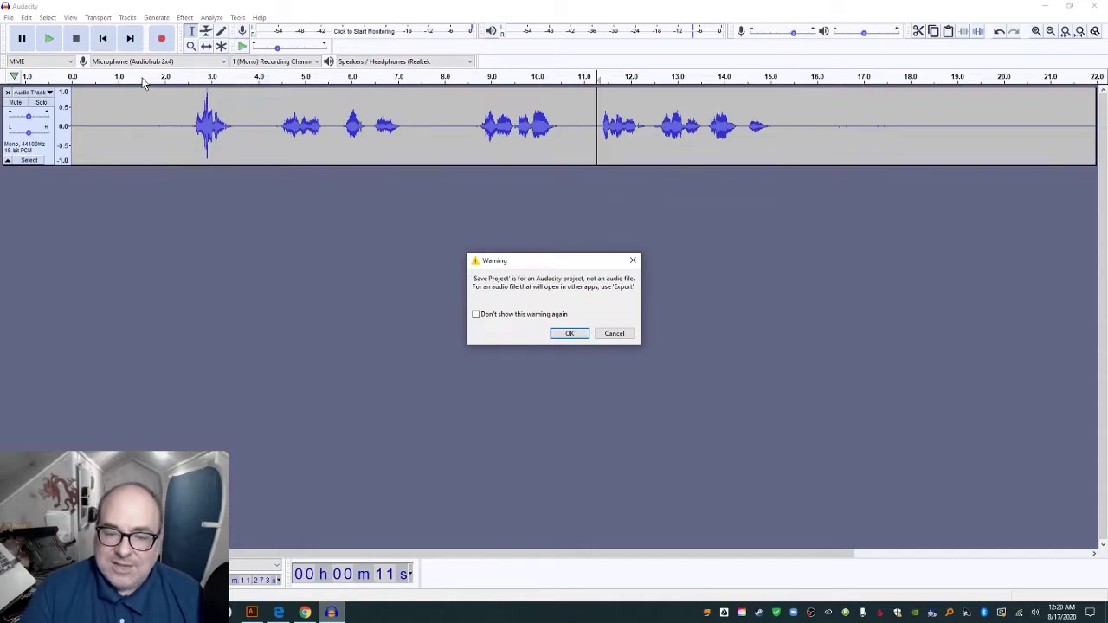
click(571, 334)
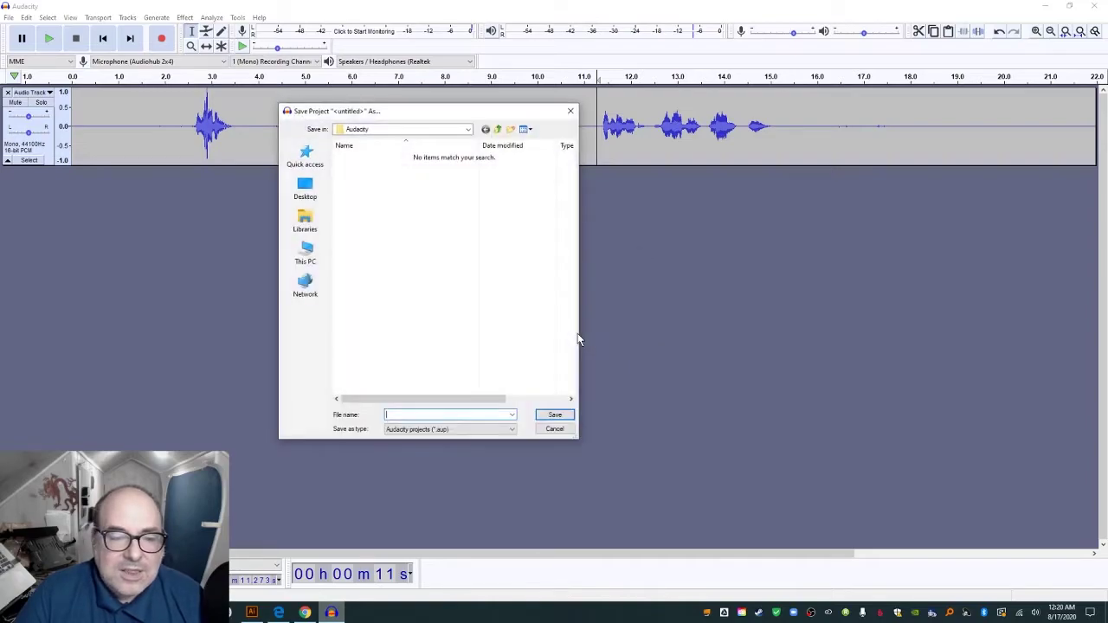
click(308, 254)
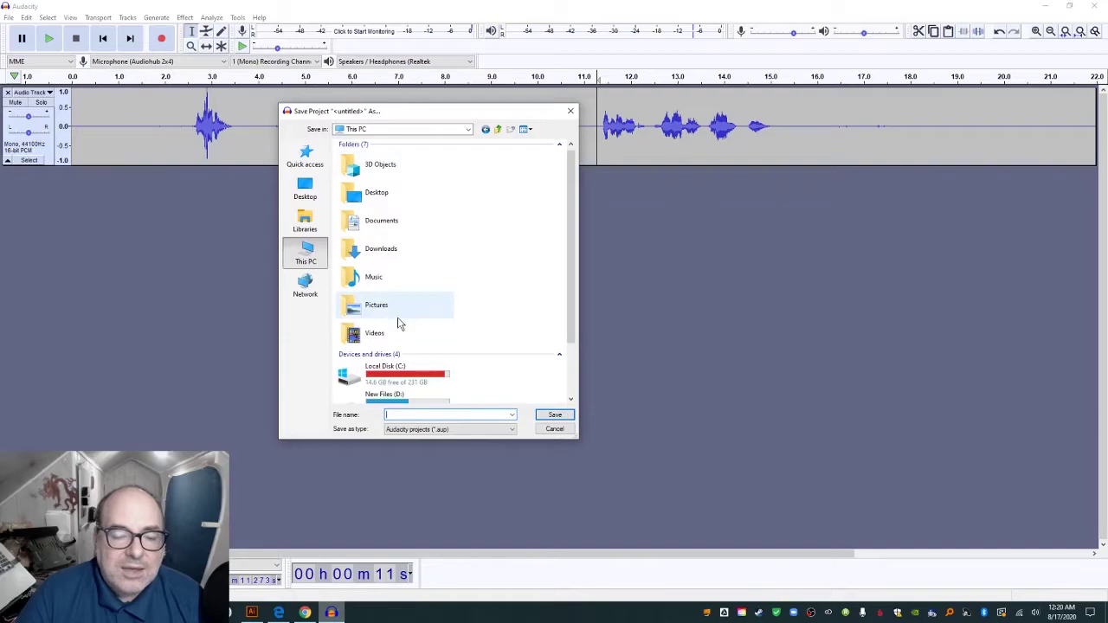
scroll(407, 337, down, 2)
double_click(414, 335)
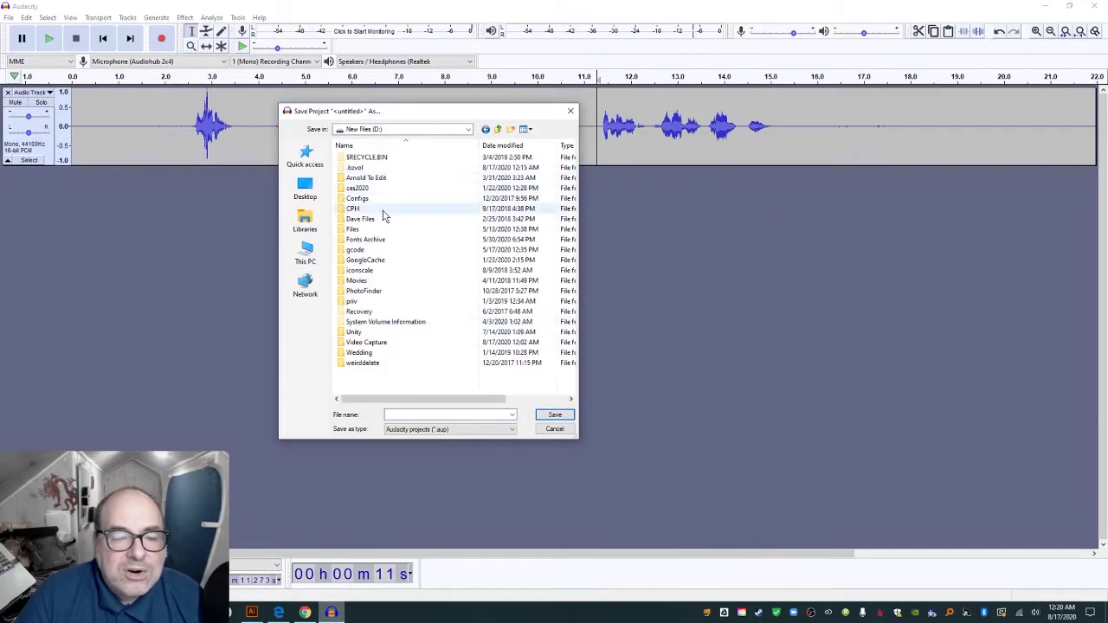
double_click(385, 343)
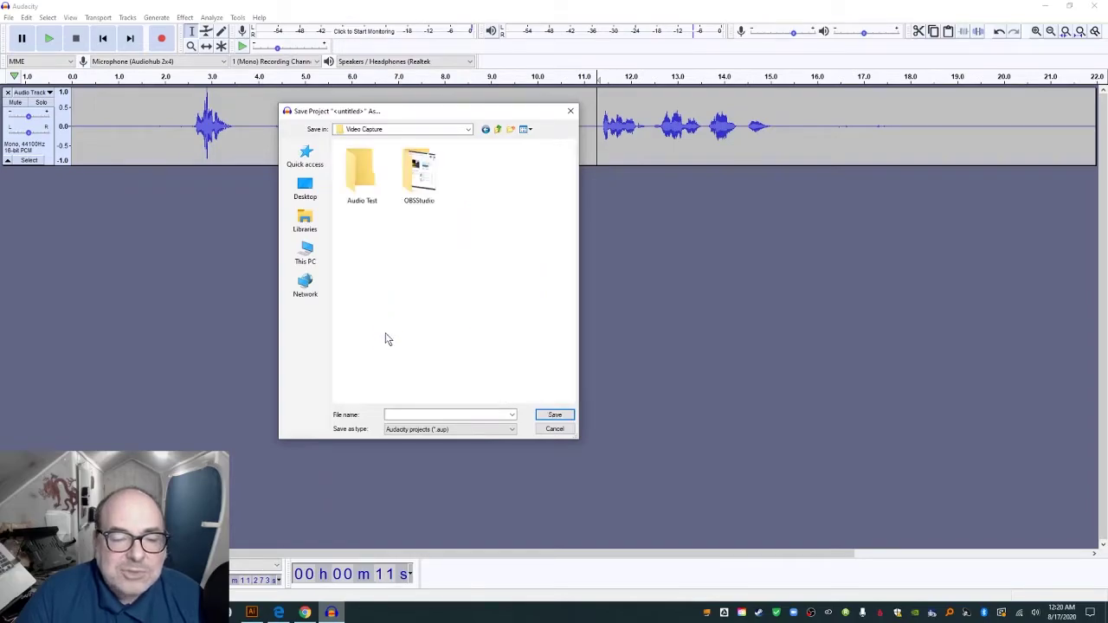
double_click(362, 201)
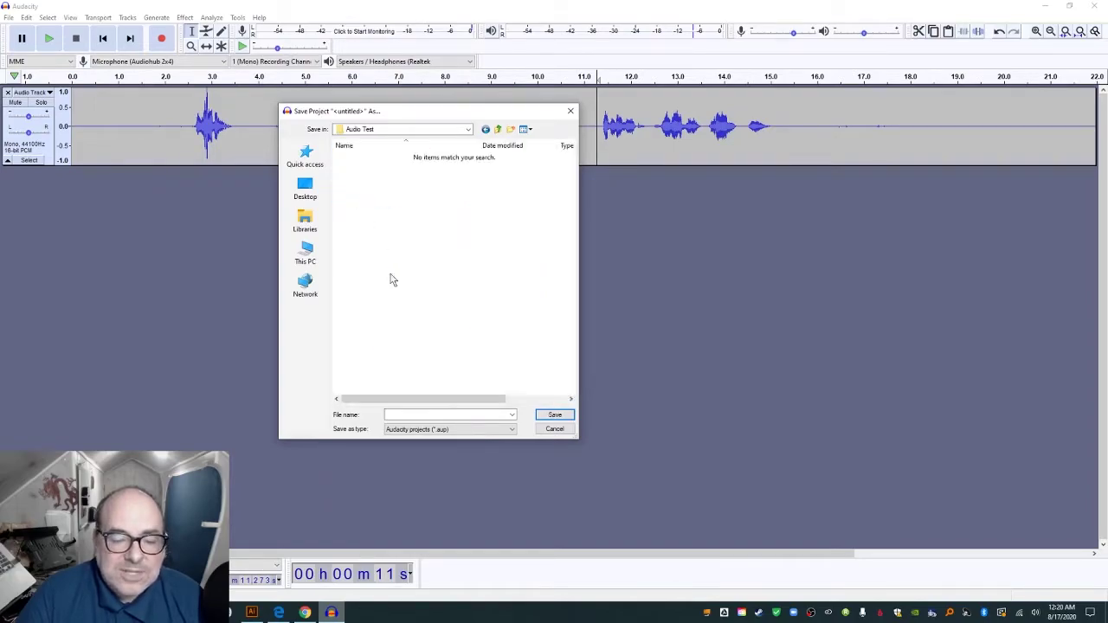
Name the project TestProject and save it in the Audio Test folder
click(438, 415)
text(Test)
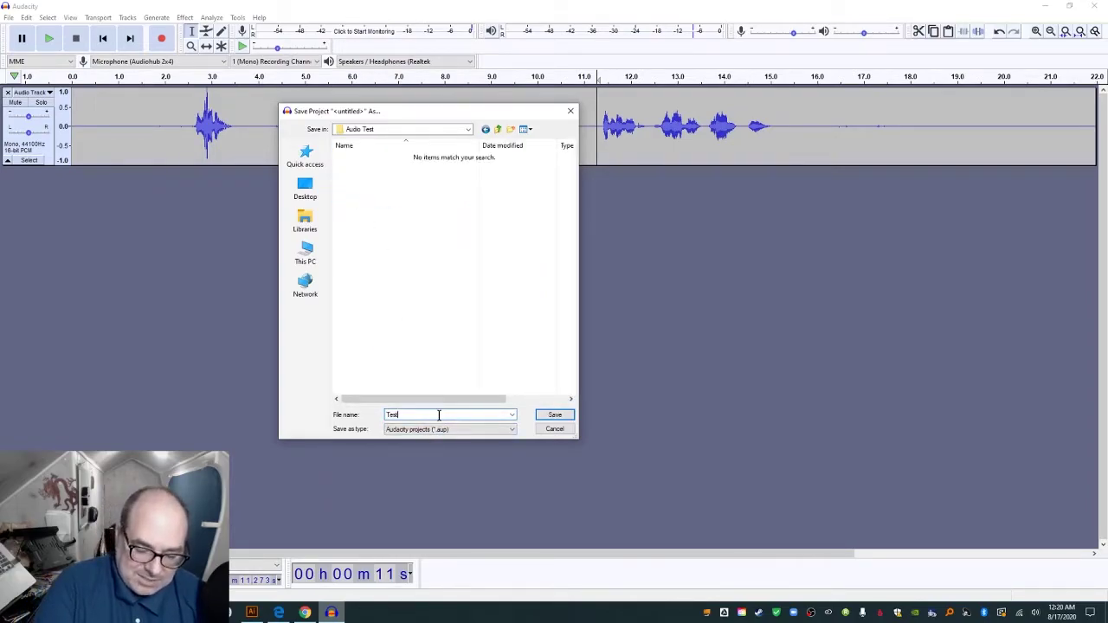
text(First)
key(Return)
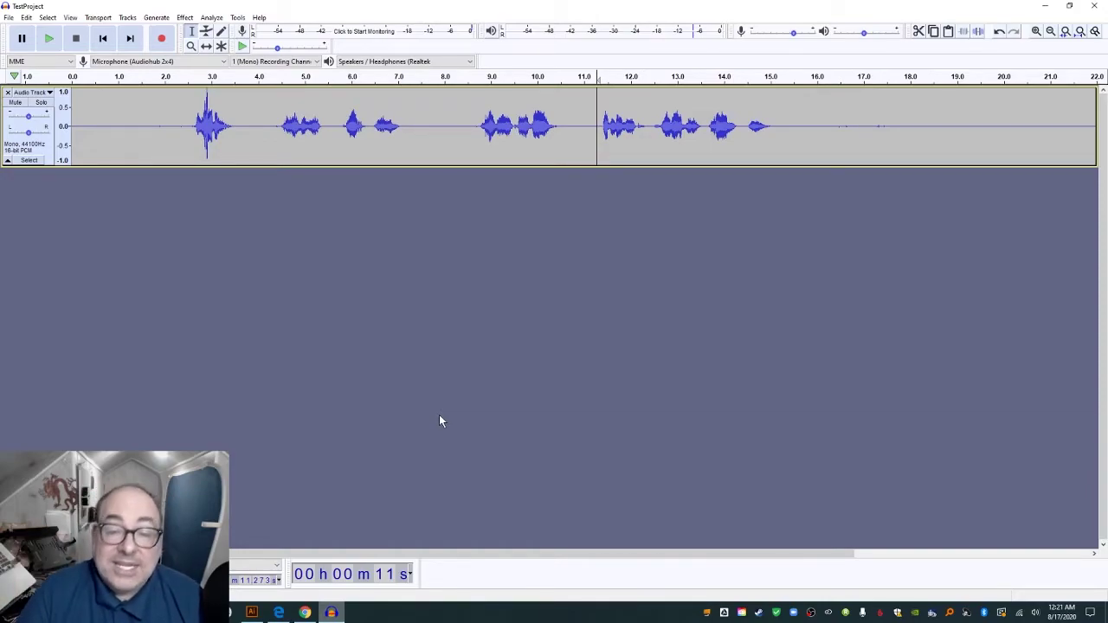
Start exporting the audio as WAV and browse to the New Files (D:) drive
click(10, 21)
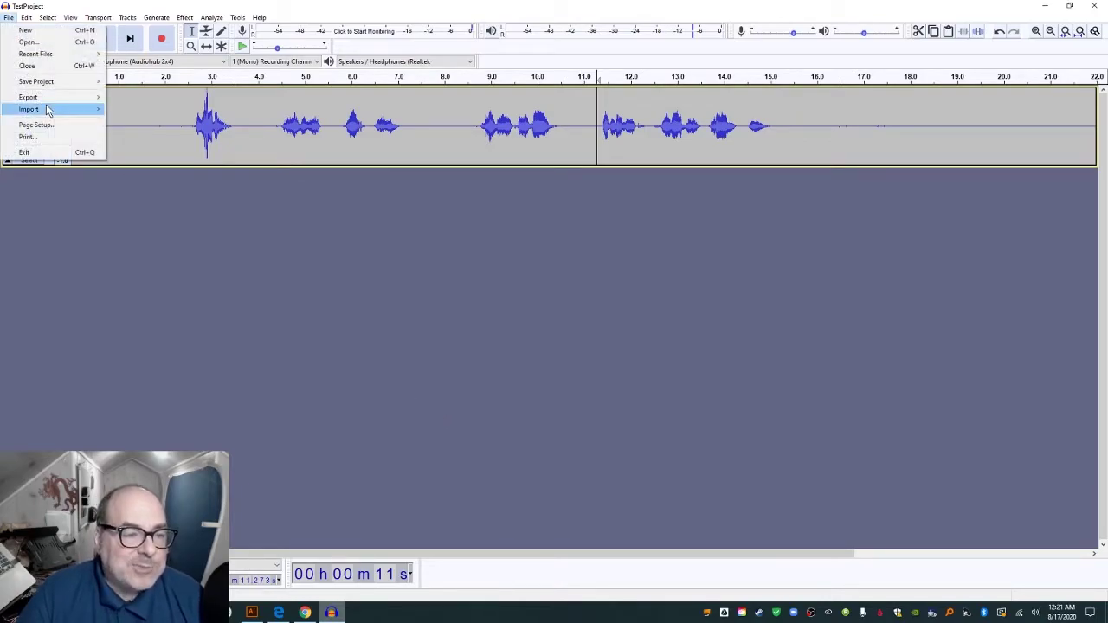
mouse_move(70, 102)
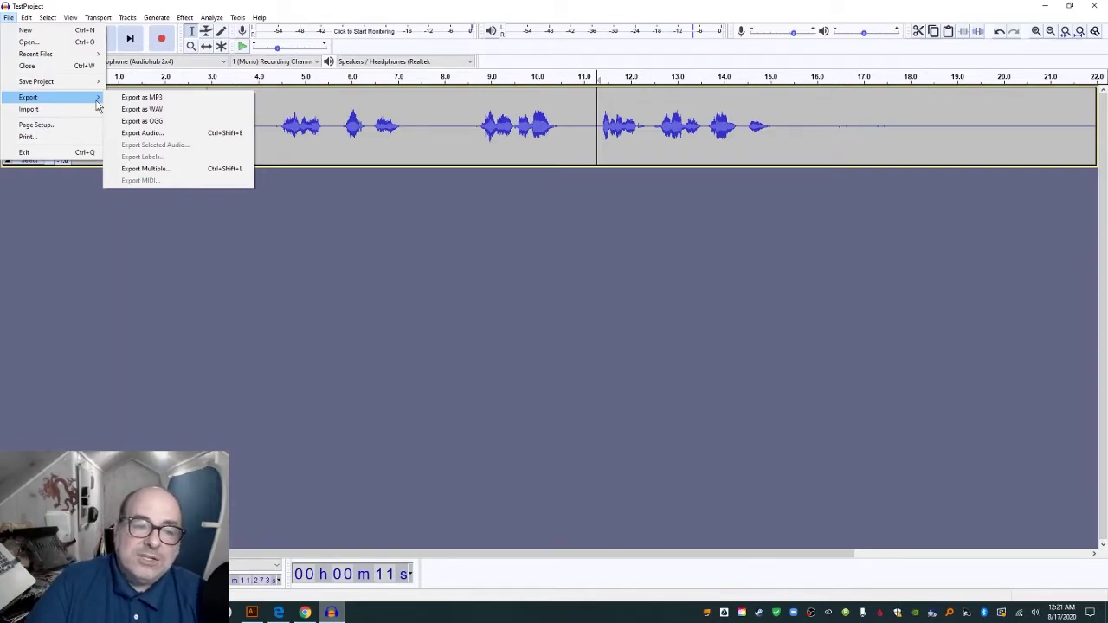
click(125, 106)
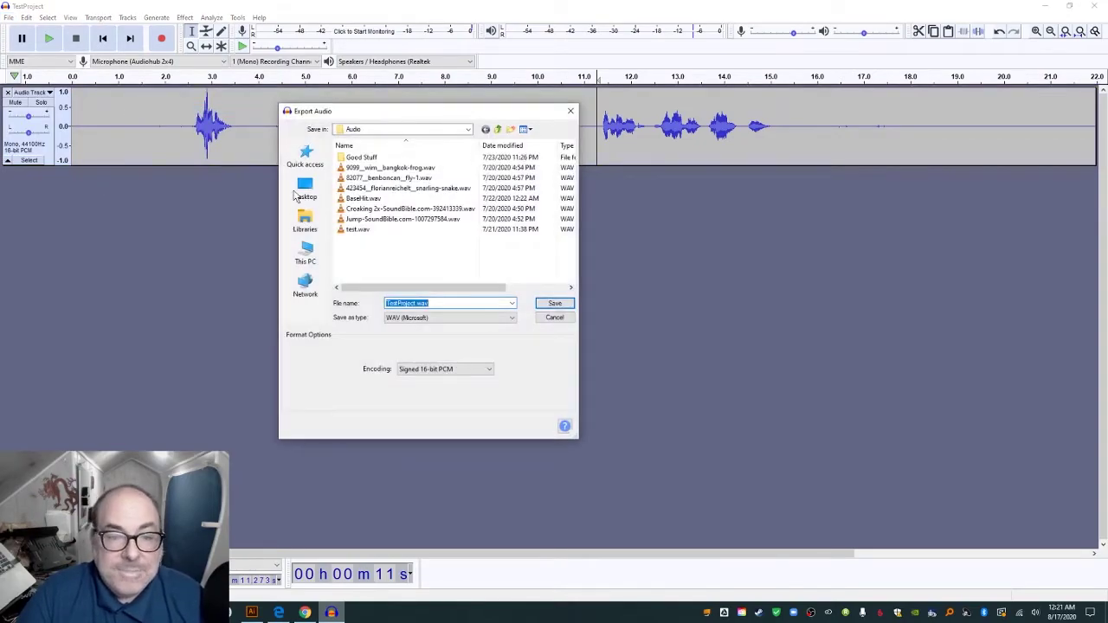
click(303, 254)
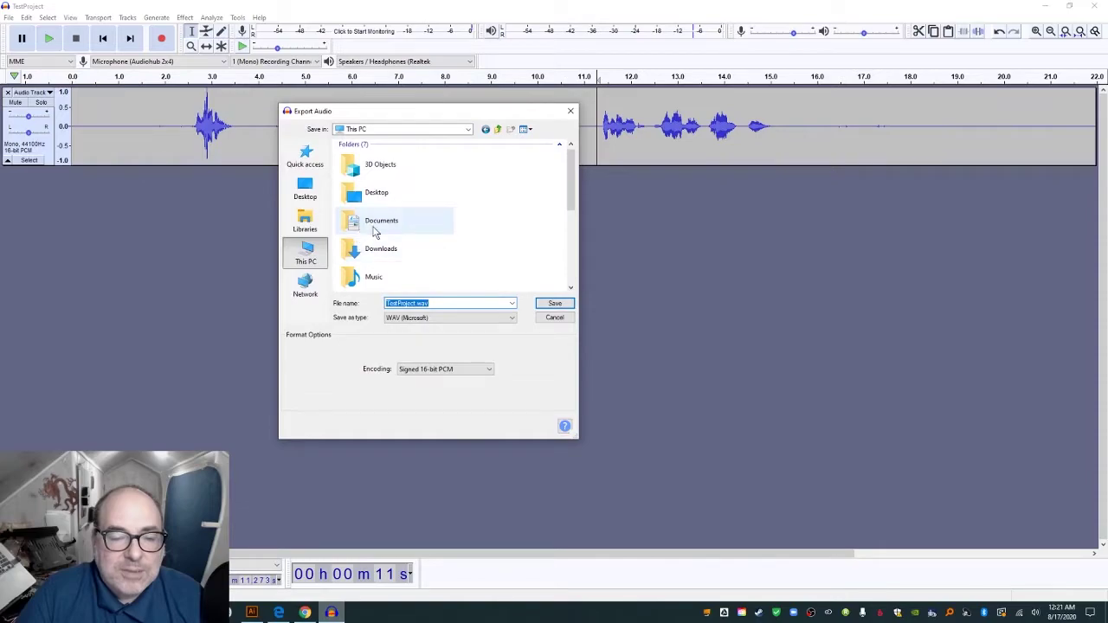
scroll(401, 240, down, 3)
scroll(400, 240, down, 1)
double_click(403, 224)
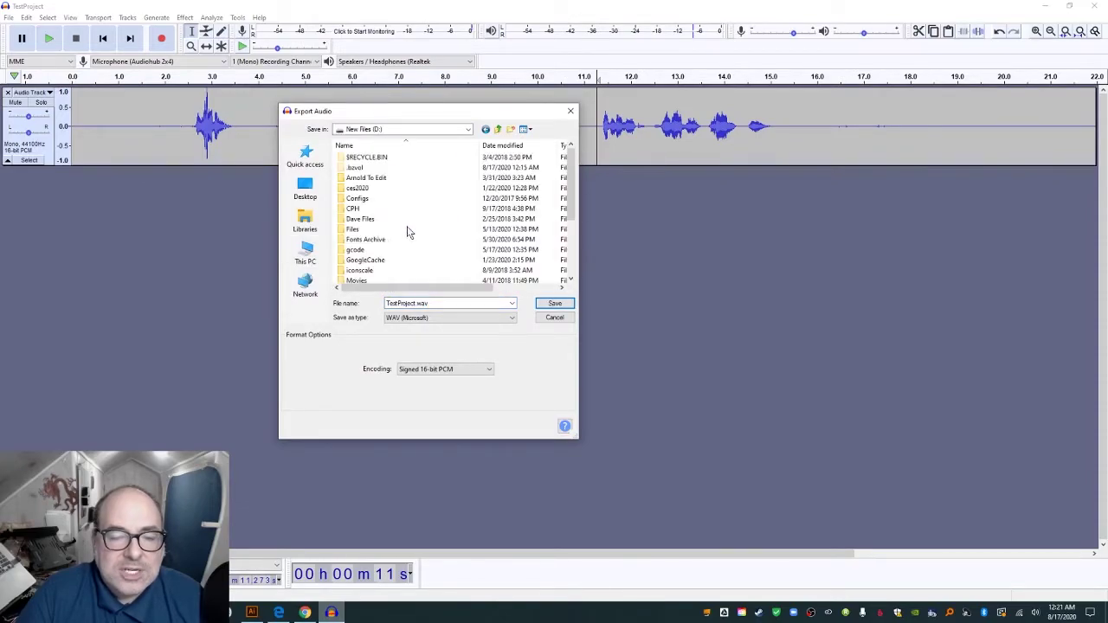
Export TestProject.wav into the Audio Test folder inside Video Capture, leaving the metadata tags empty
scroll(407, 228, down, 3)
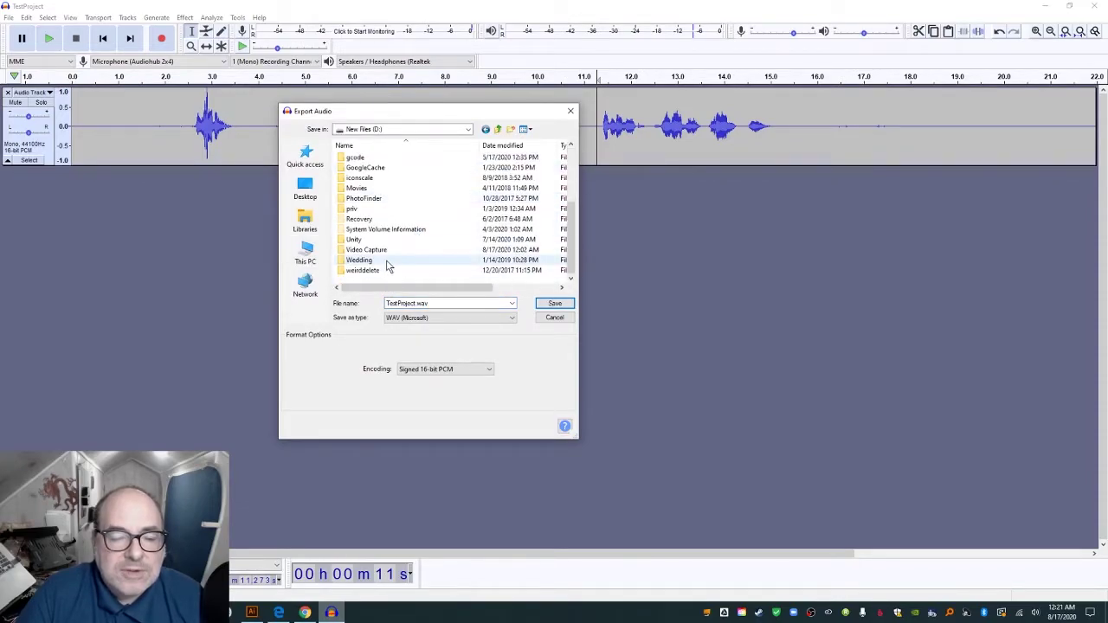
double_click(386, 251)
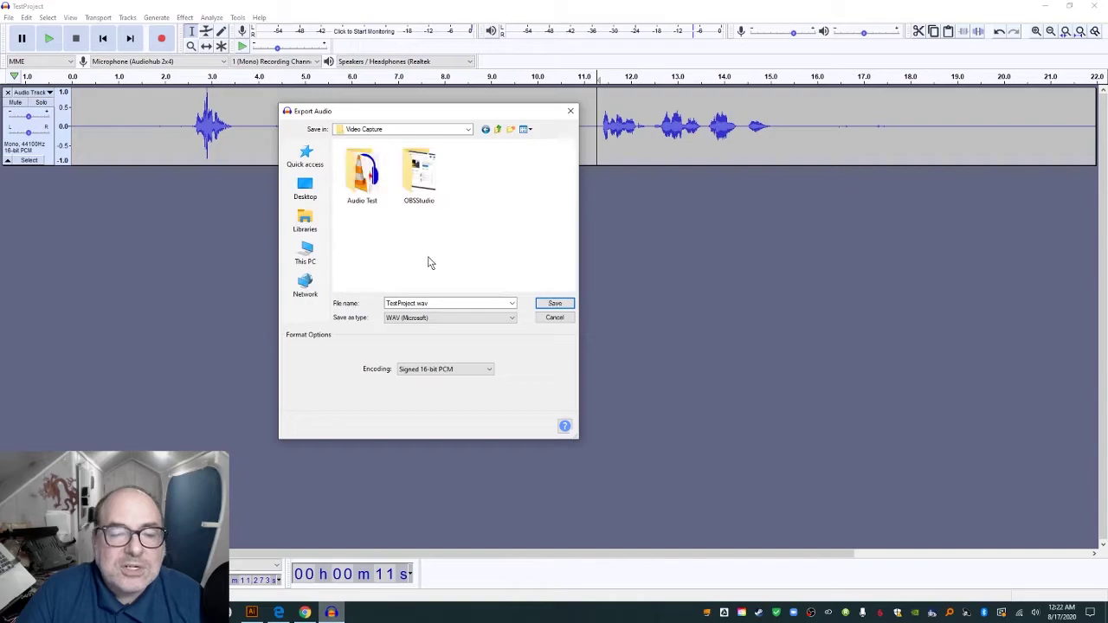
click(369, 199)
double_click(363, 198)
click(552, 303)
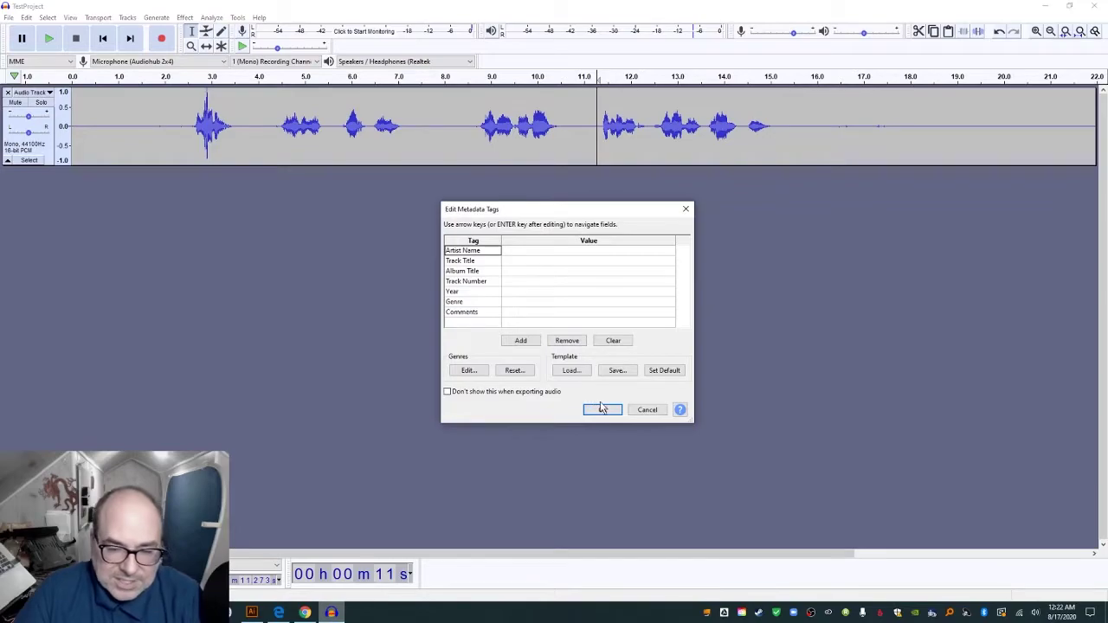
click(603, 409)
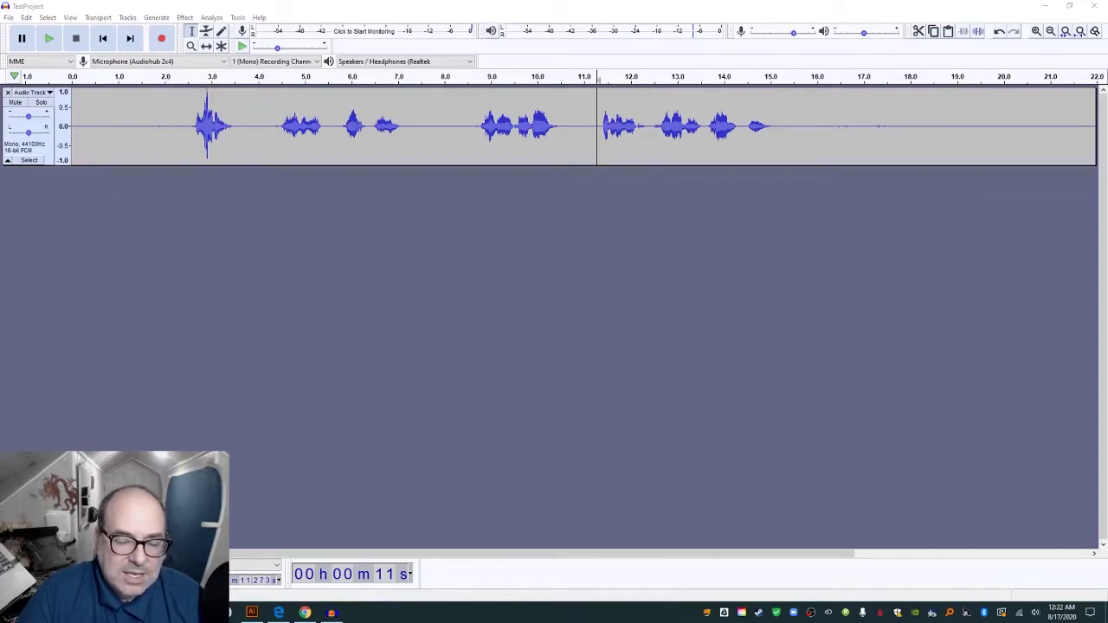
Switch to File Explorer, play the exported TestProject.wav in VLC to check it, and return to Audacity
key(alt+Tab)
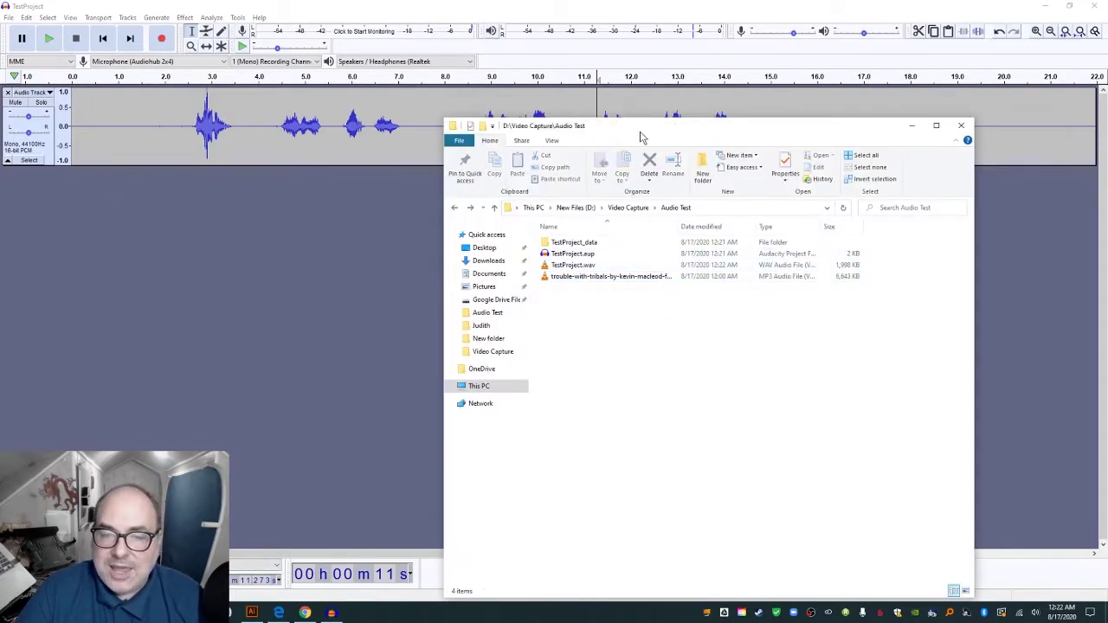
drag(640, 130, 605, 68)
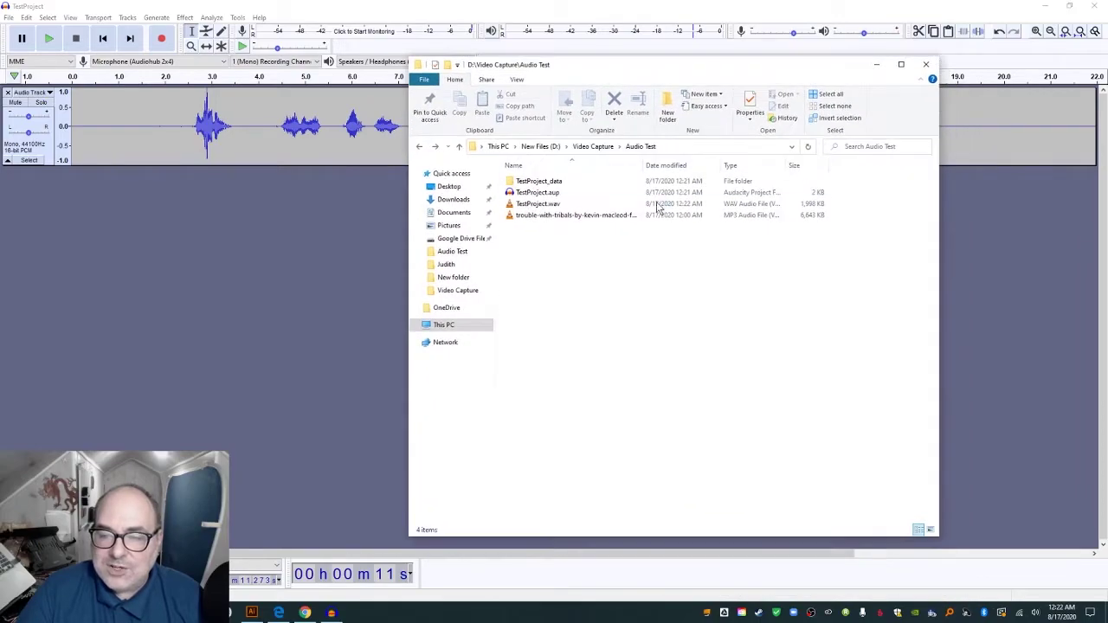
double_click(542, 206)
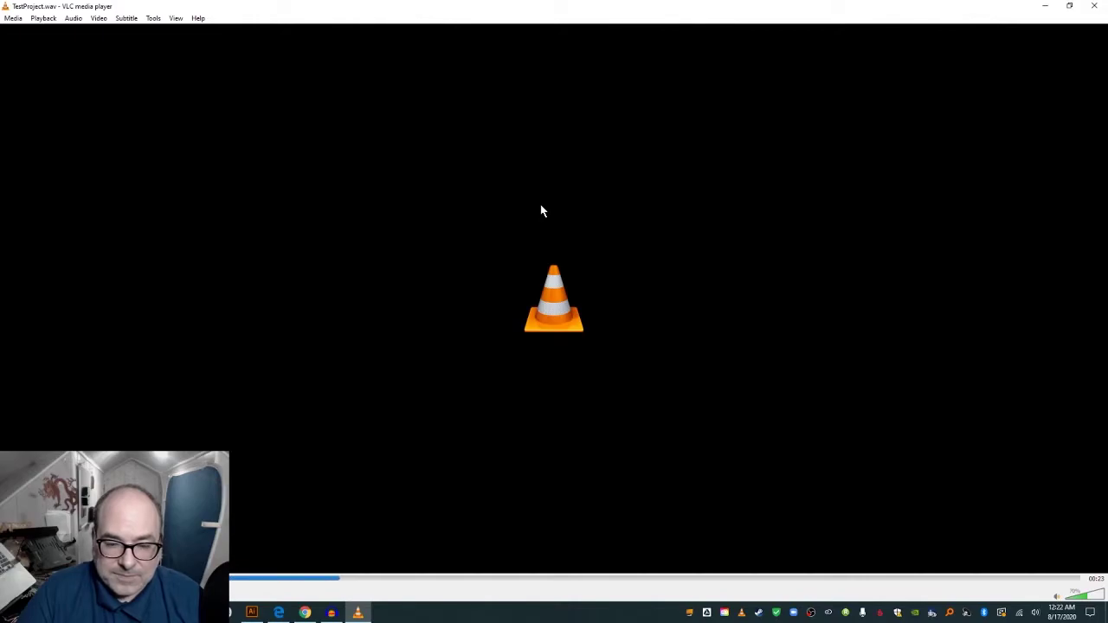
click(1096, 6)
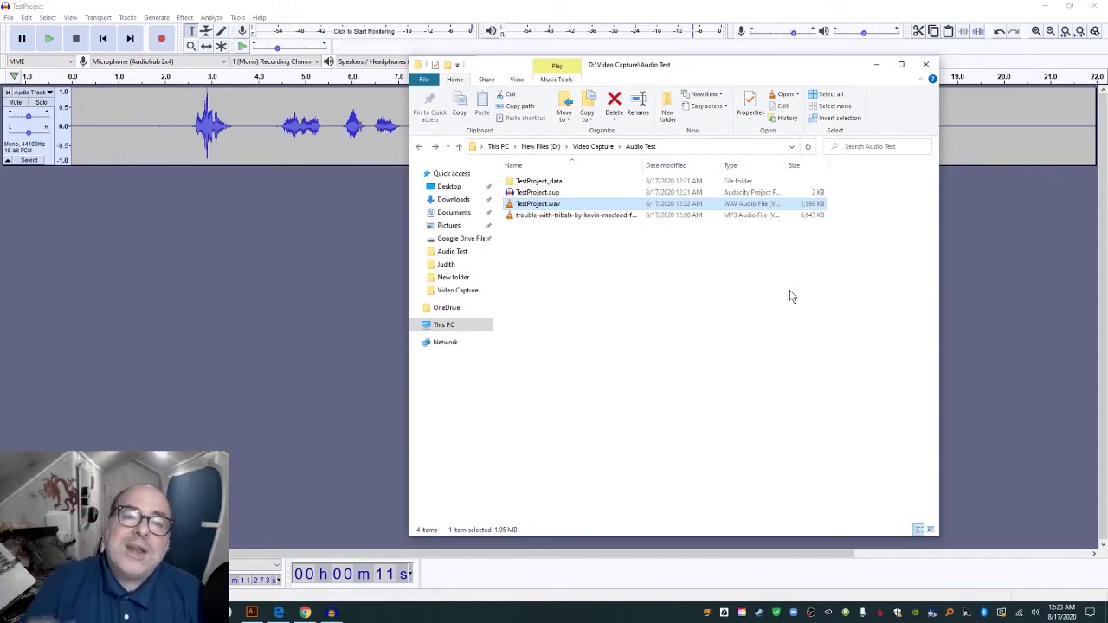
click(154, 5)
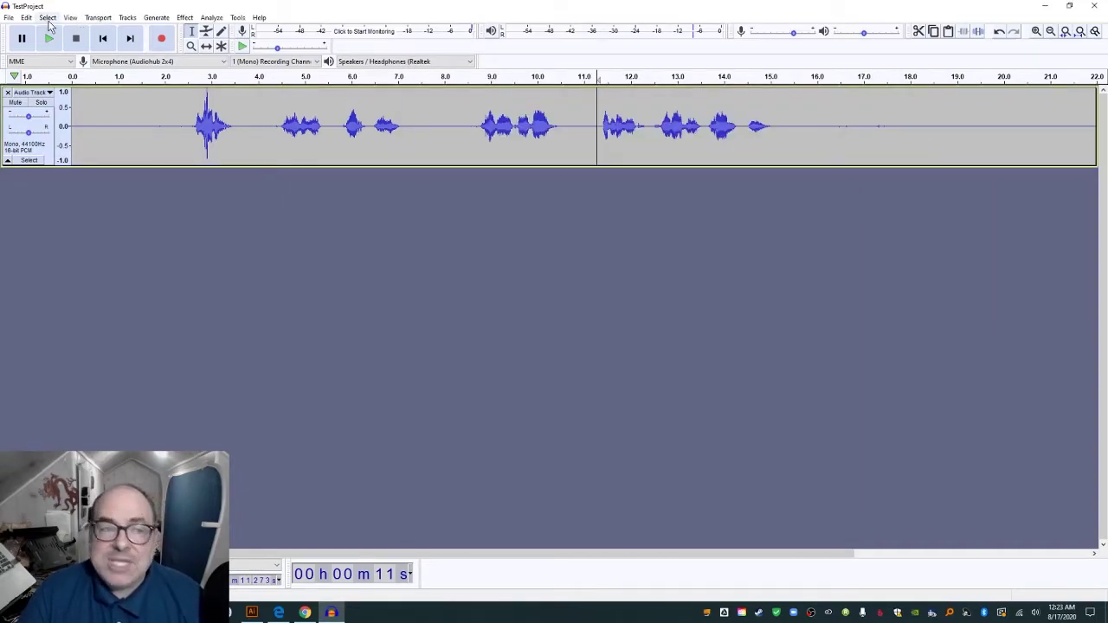
Import the trouble-with-tribals MP3 from the Audio Test folder inside Video Capture on the New Files (D:) drive
click(9, 17)
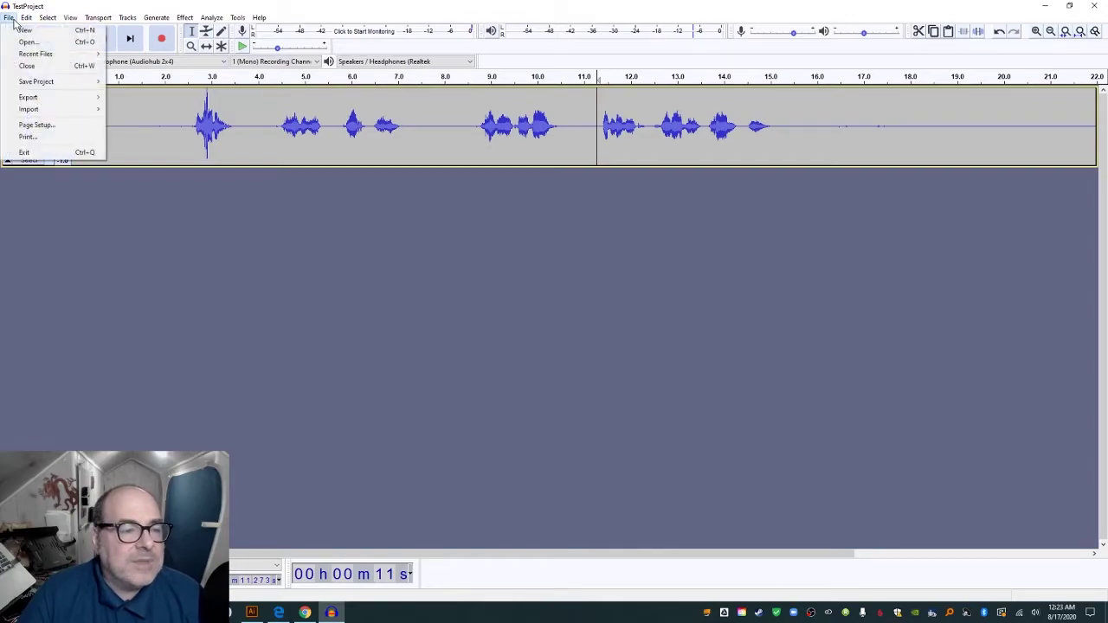
mouse_move(48, 110)
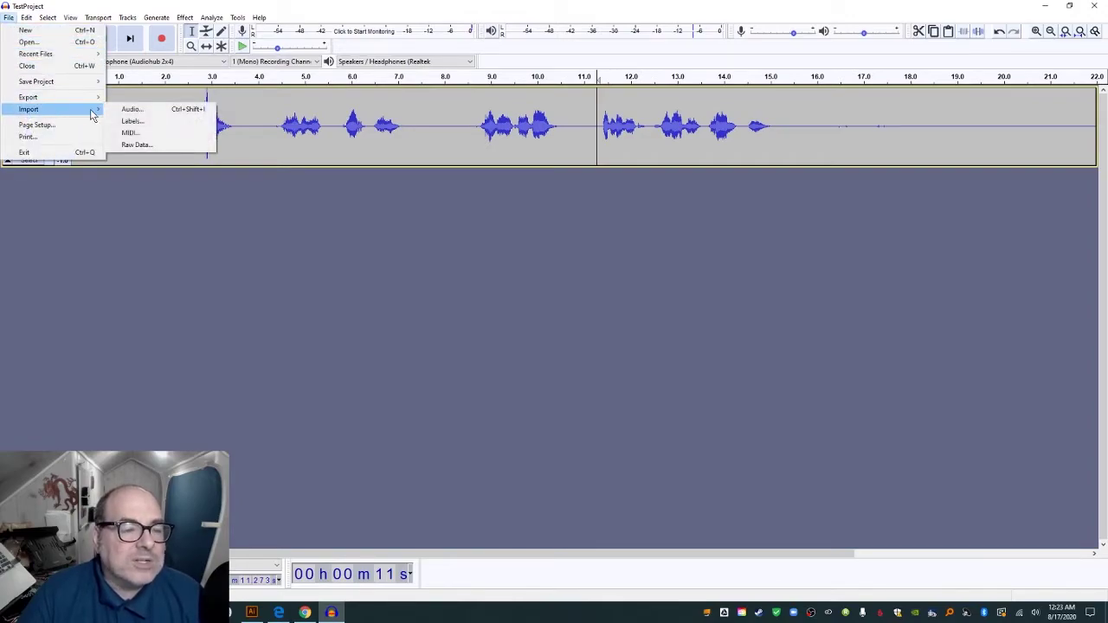
click(130, 110)
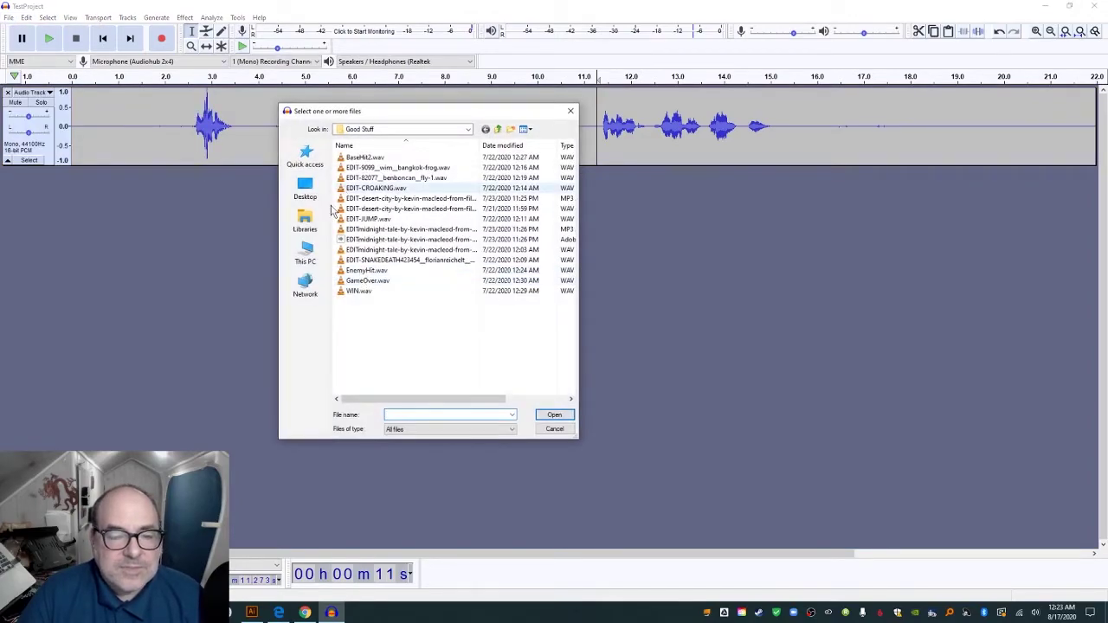
click(305, 264)
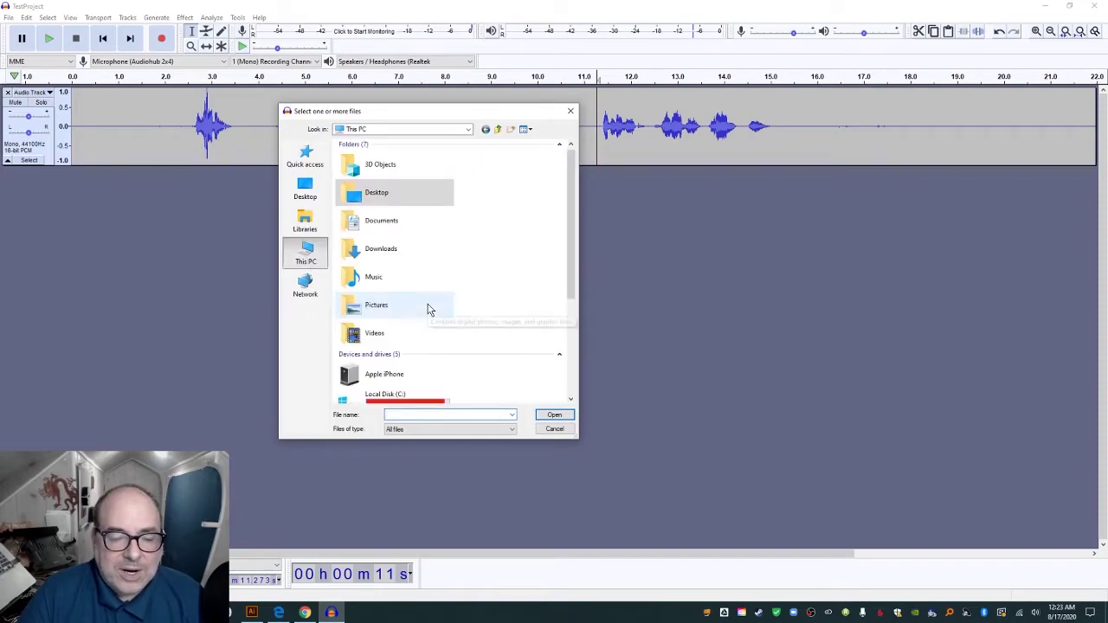
scroll(427, 309, down, 3)
double_click(409, 285)
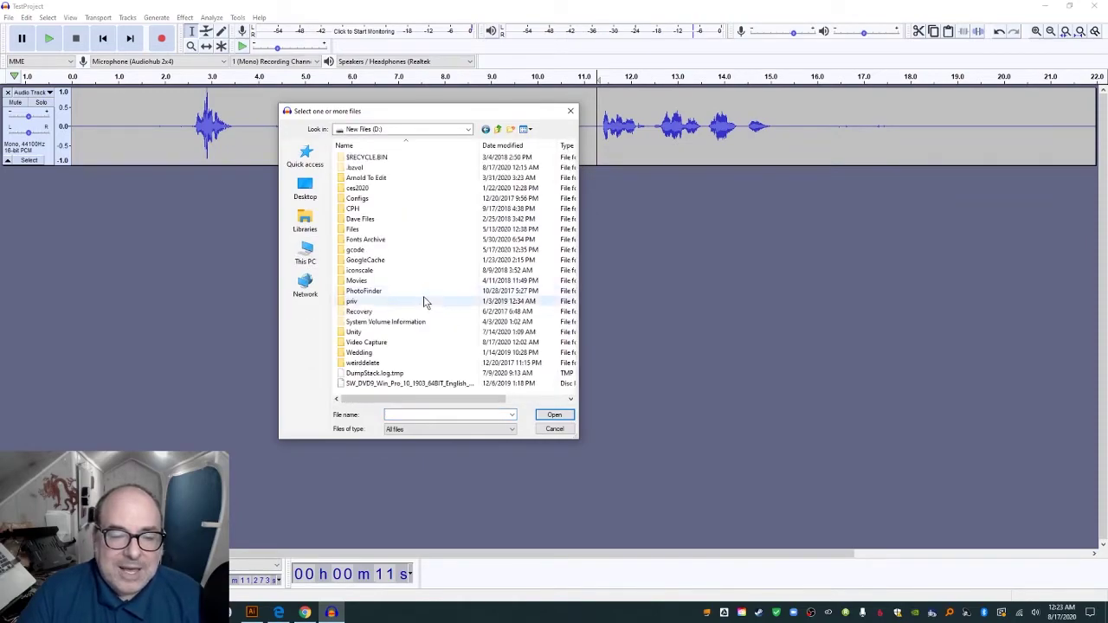
double_click(403, 346)
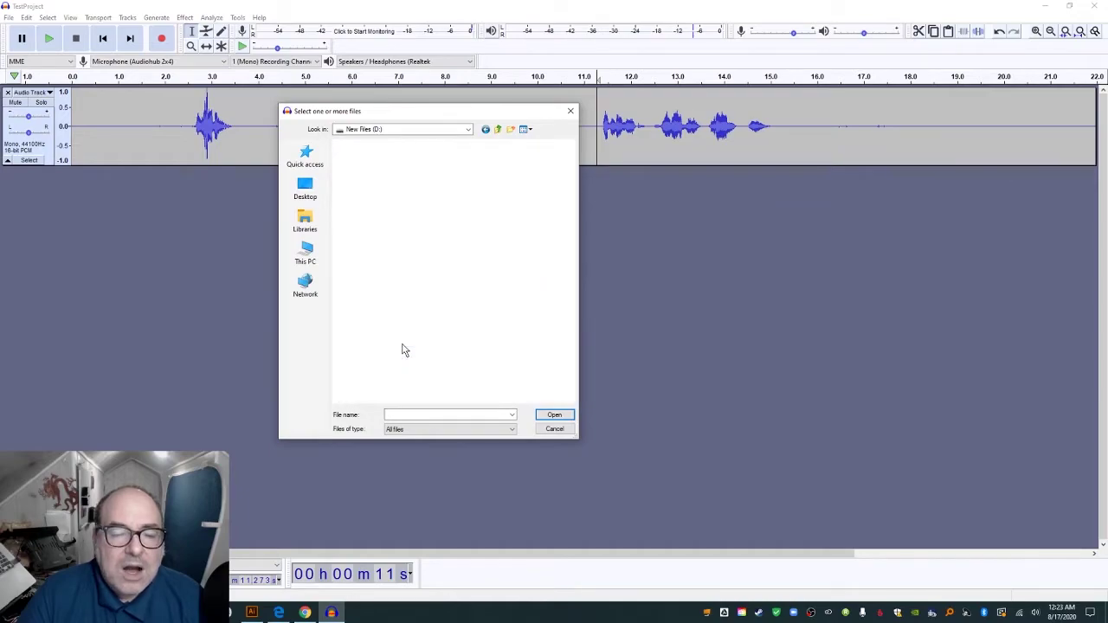
double_click(372, 190)
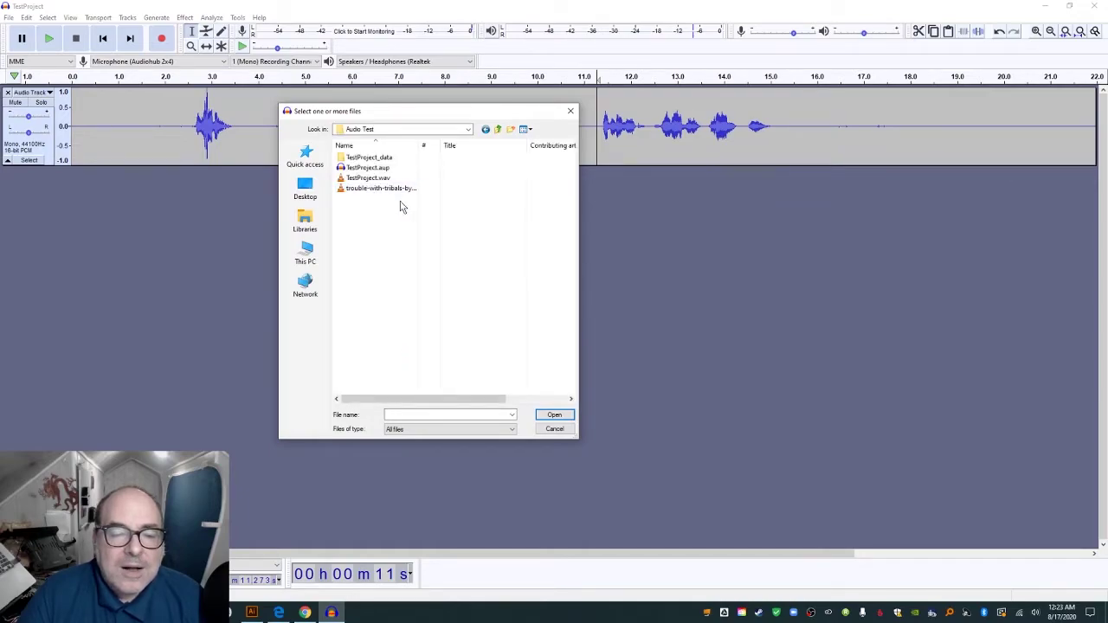
click(389, 189)
click(555, 415)
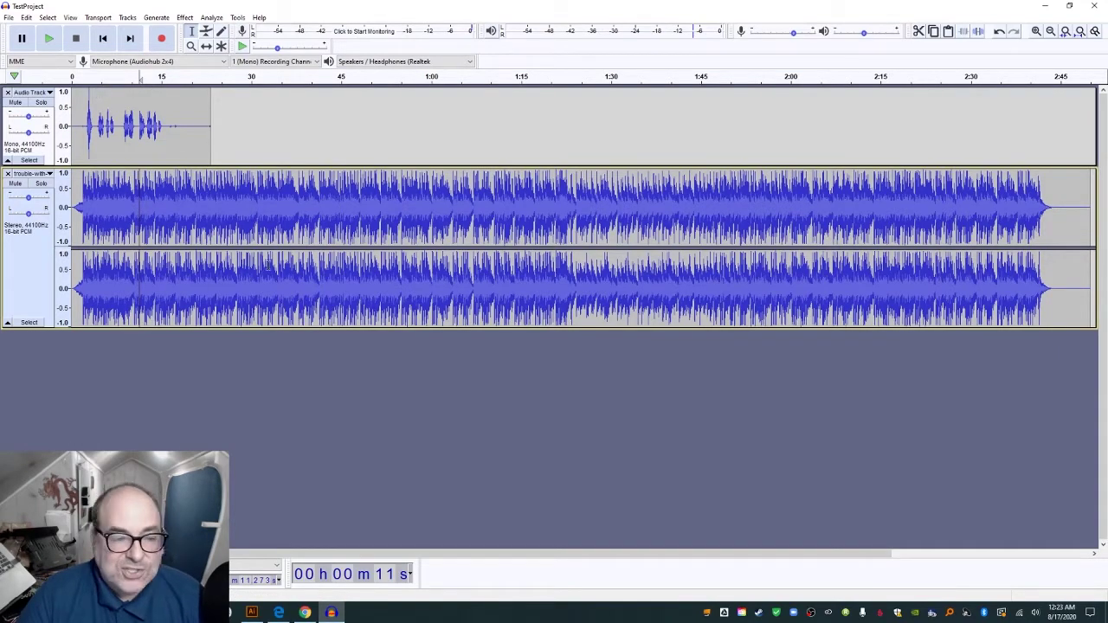
Play the voice and music tracks together from about 11 seconds and again from the start
click(50, 39)
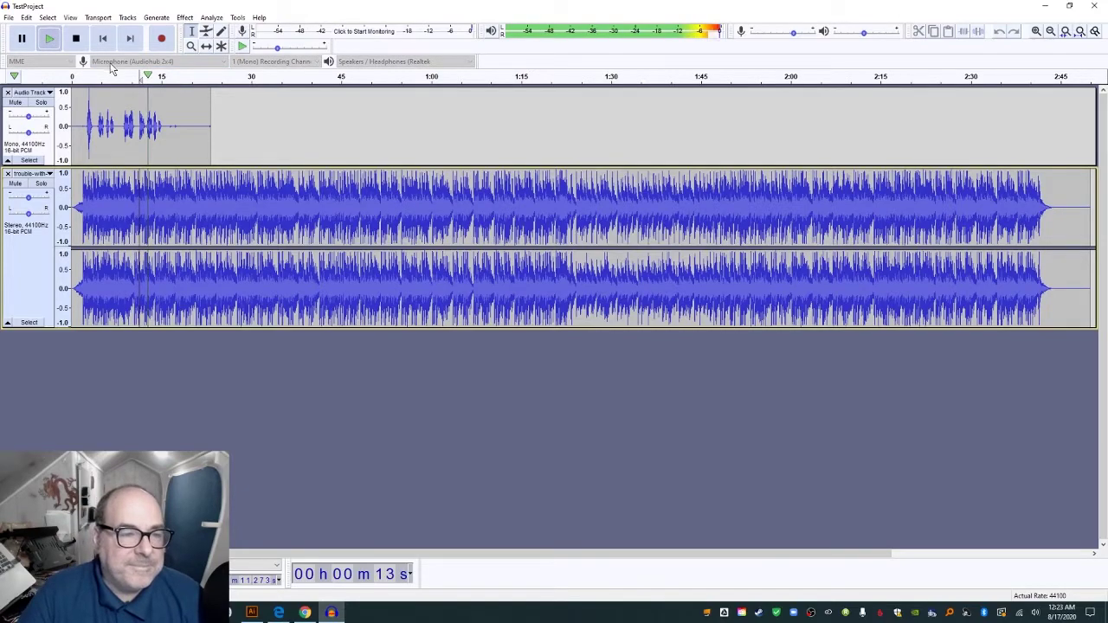
click(77, 41)
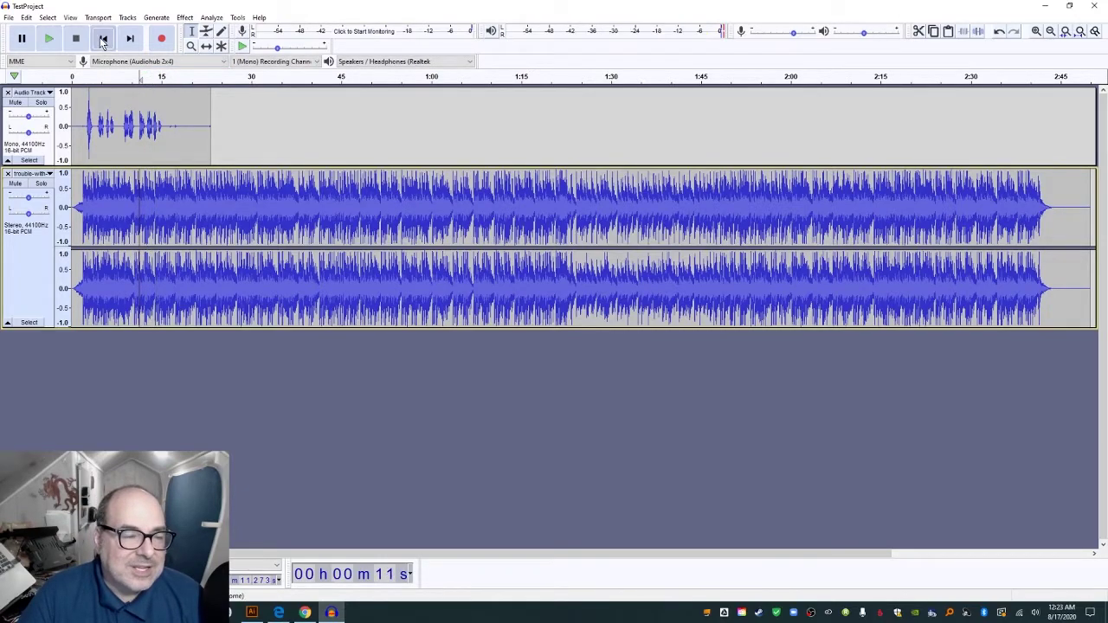
click(50, 39)
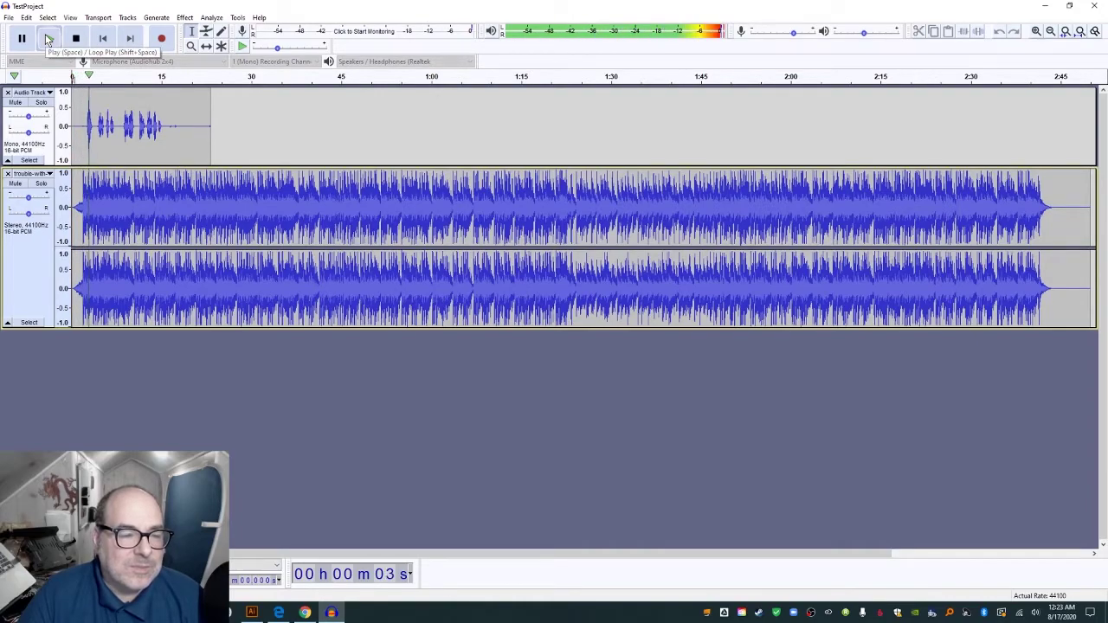
click(83, 40)
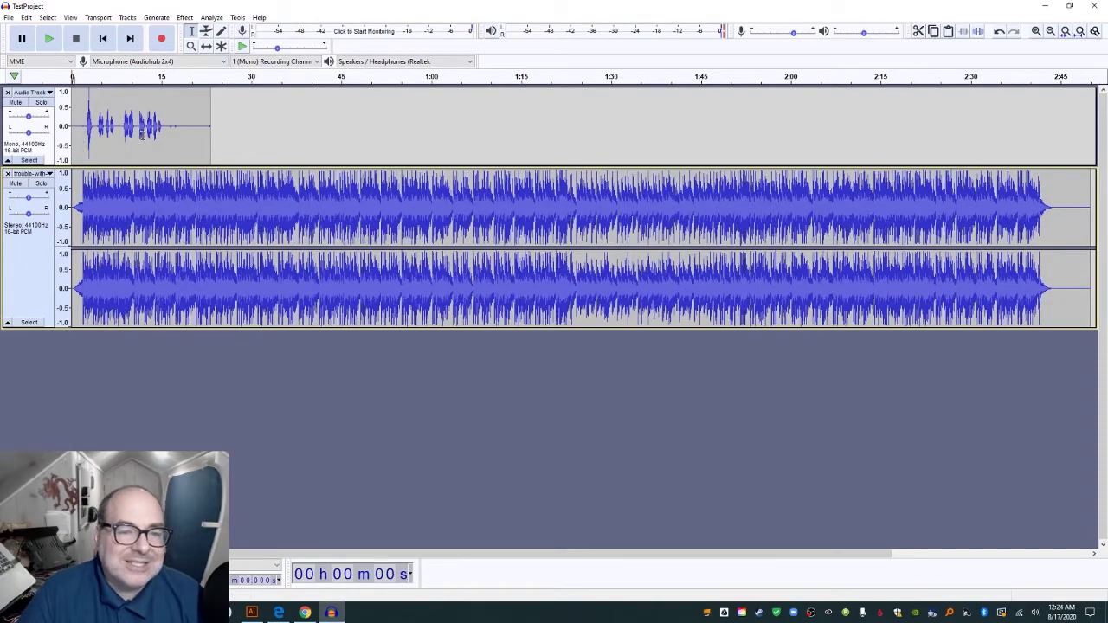
Shift the voice clip about 2 seconds later with the Time Shift tool and play the mix from the start
click(207, 47)
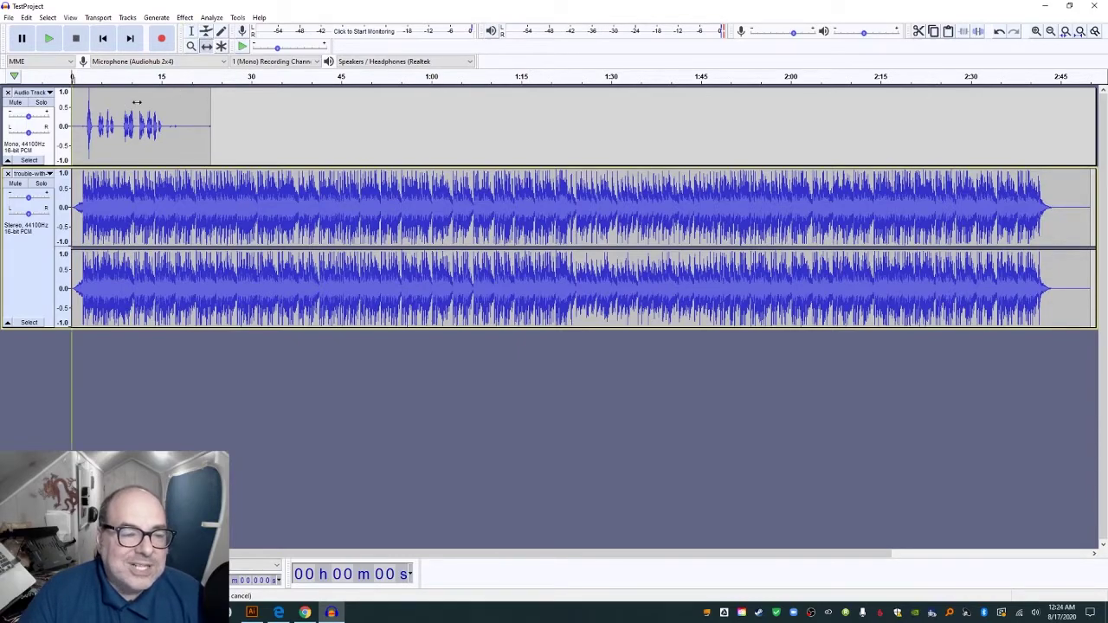
drag(125, 105, 136, 138)
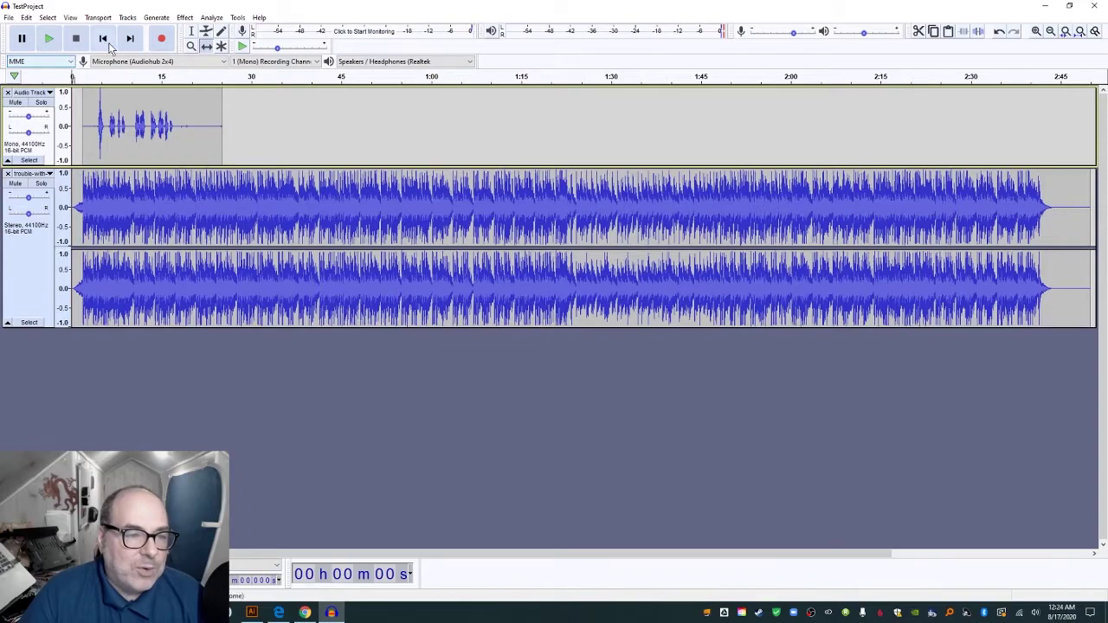
click(50, 39)
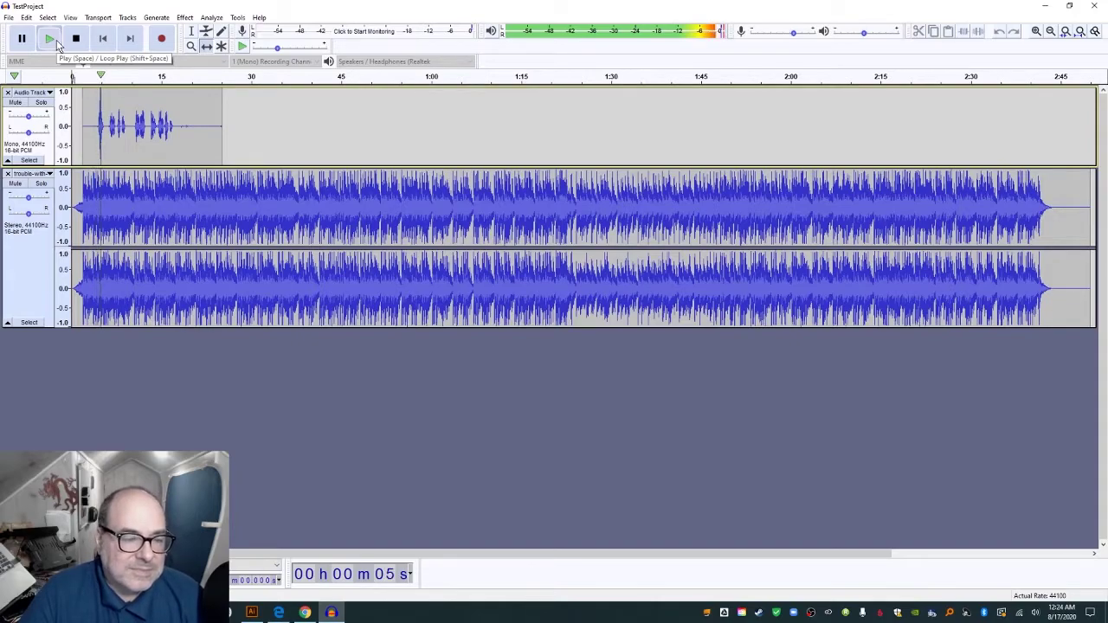
click(75, 39)
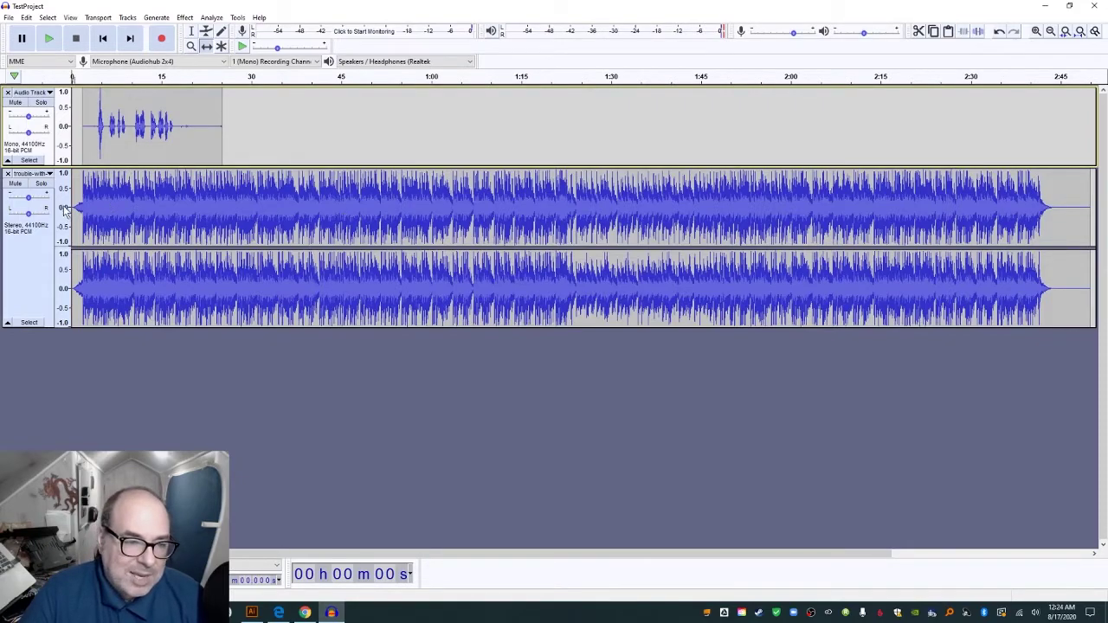
Delete the music from about 3.8 seconds to its end with the Selection tool and return to the project start
click(103, 208)
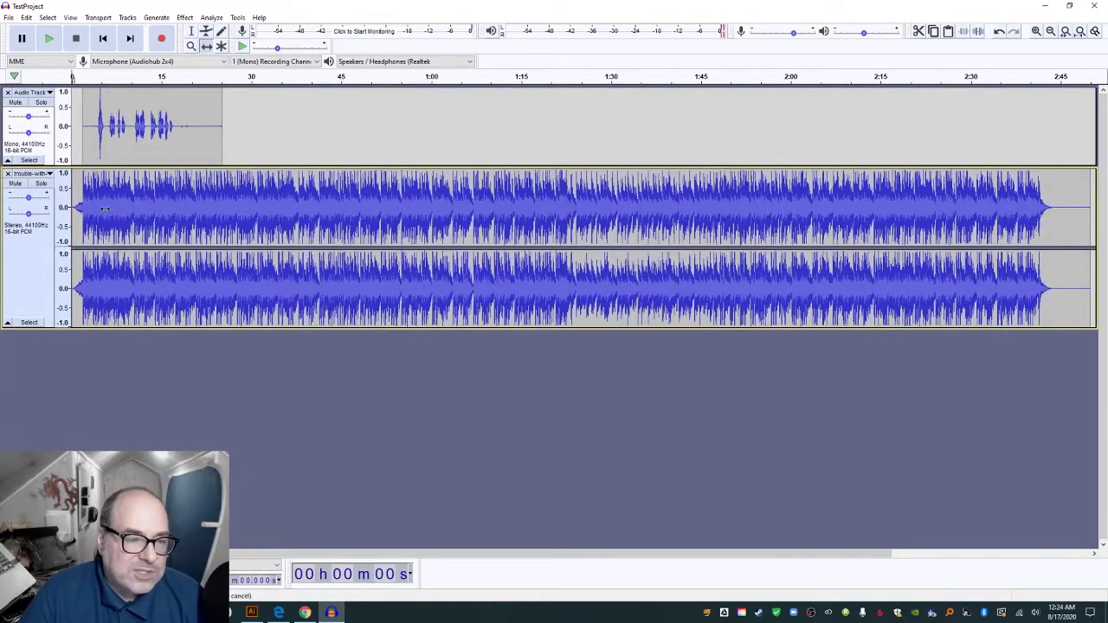
mouse_move(103, 209)
mouse_down()
mouse_move(156, 210)
mouse_move(91, 211)
mouse_move(104, 208)
mouse_up()
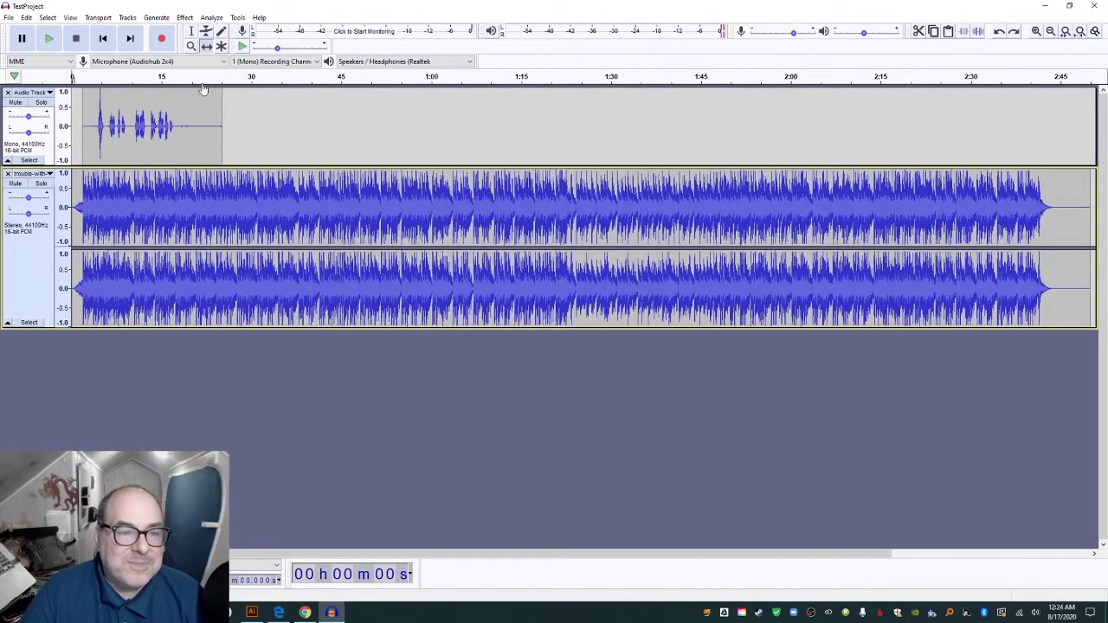
click(192, 31)
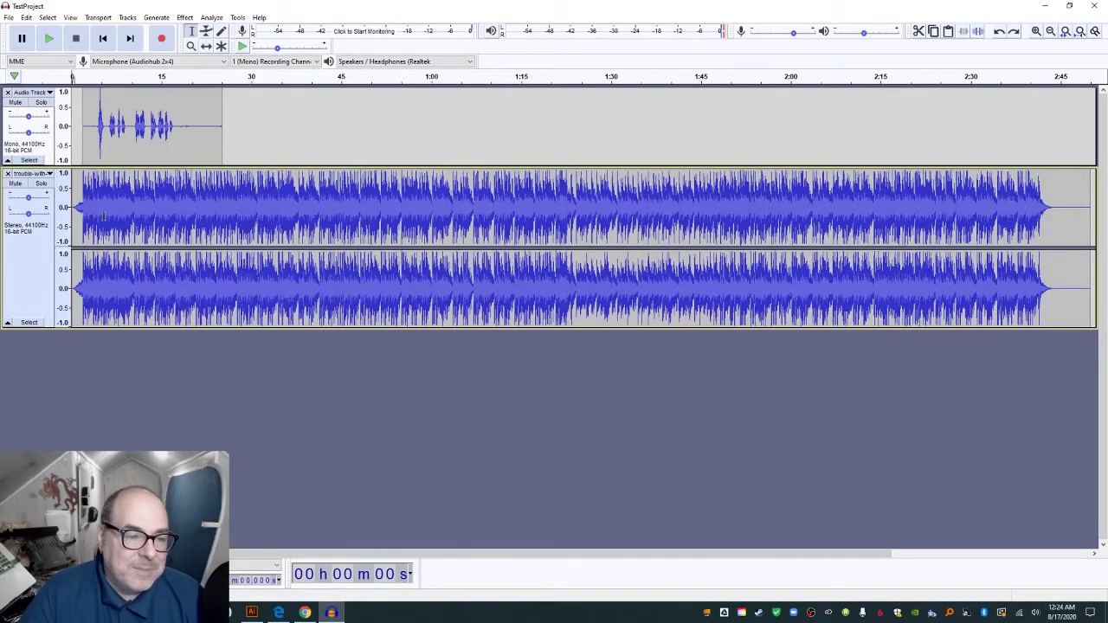
drag(94, 214, 1104, 245)
key(Delete)
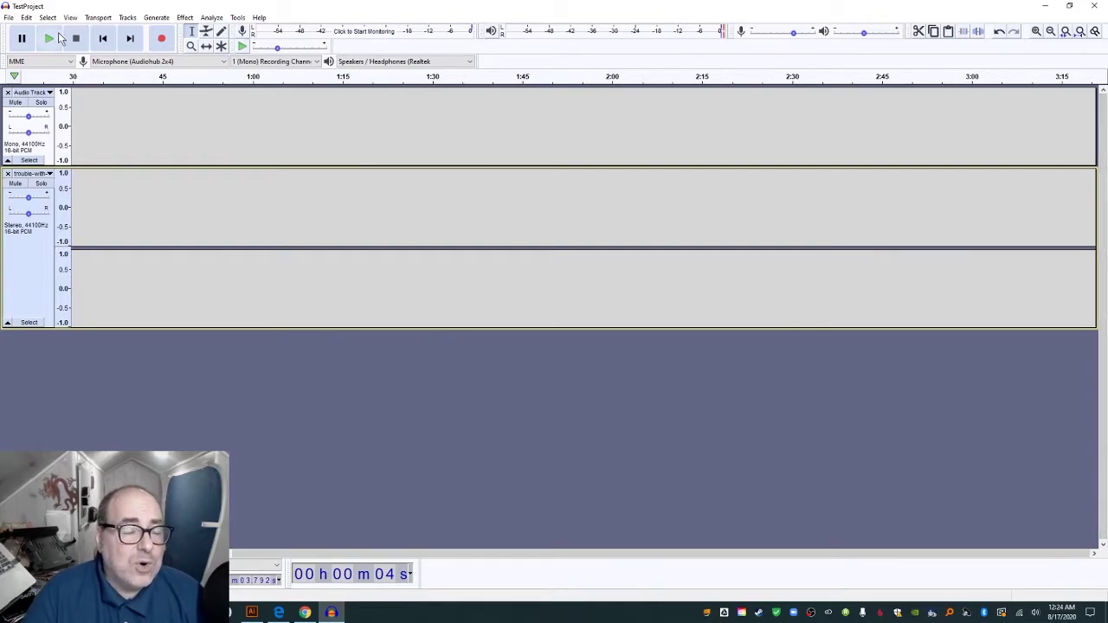
click(97, 42)
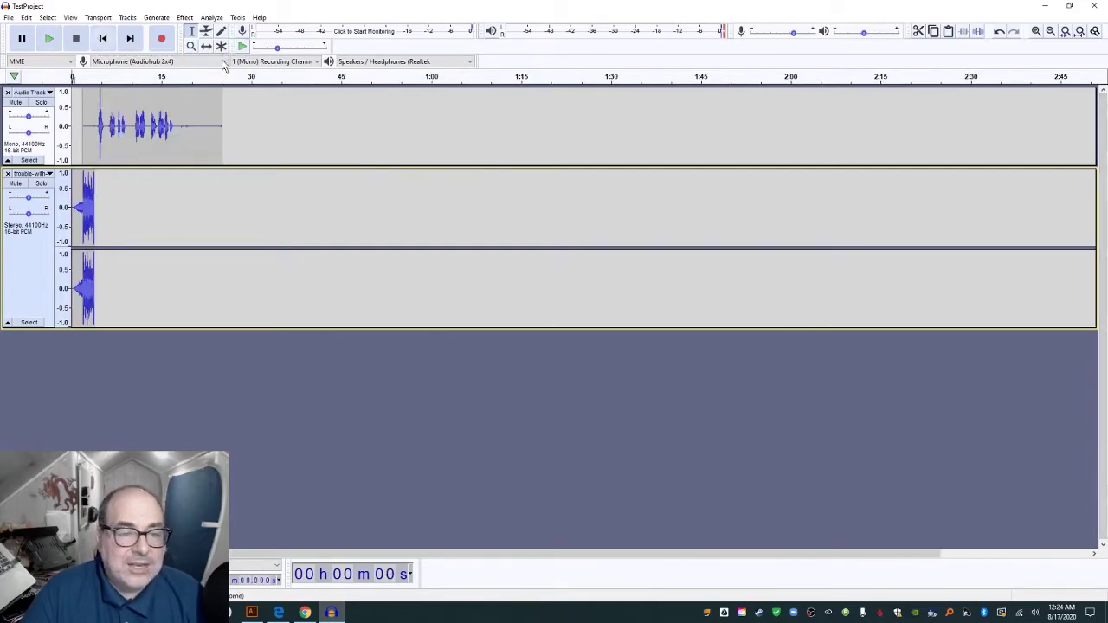
Play the voice and the shortened music together from the project start
click(1036, 32)
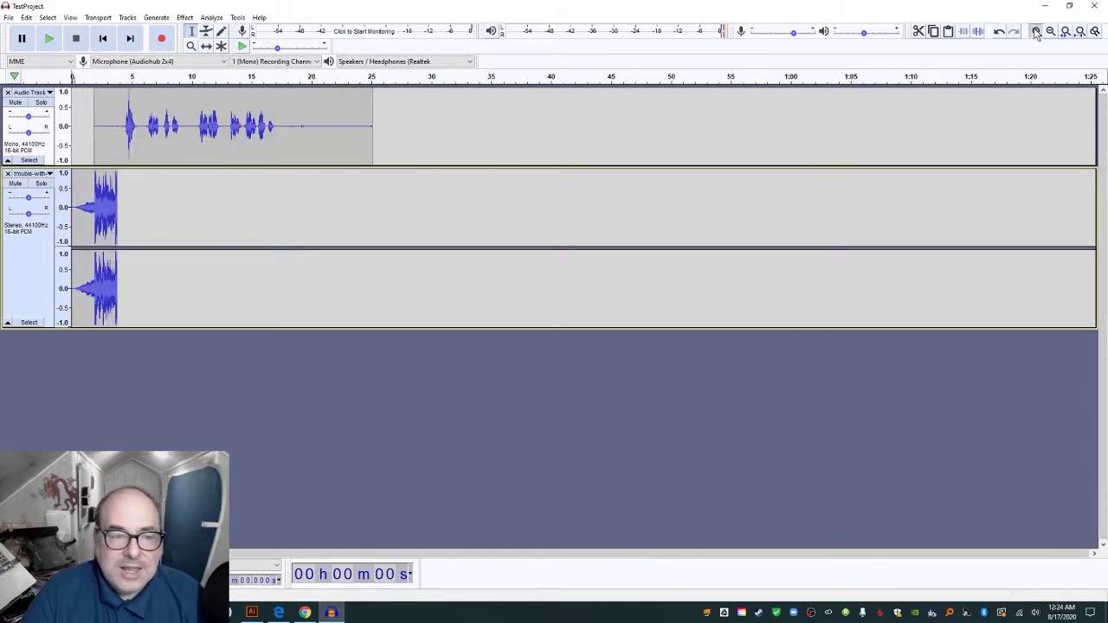
click(1036, 32)
click(1036, 32)
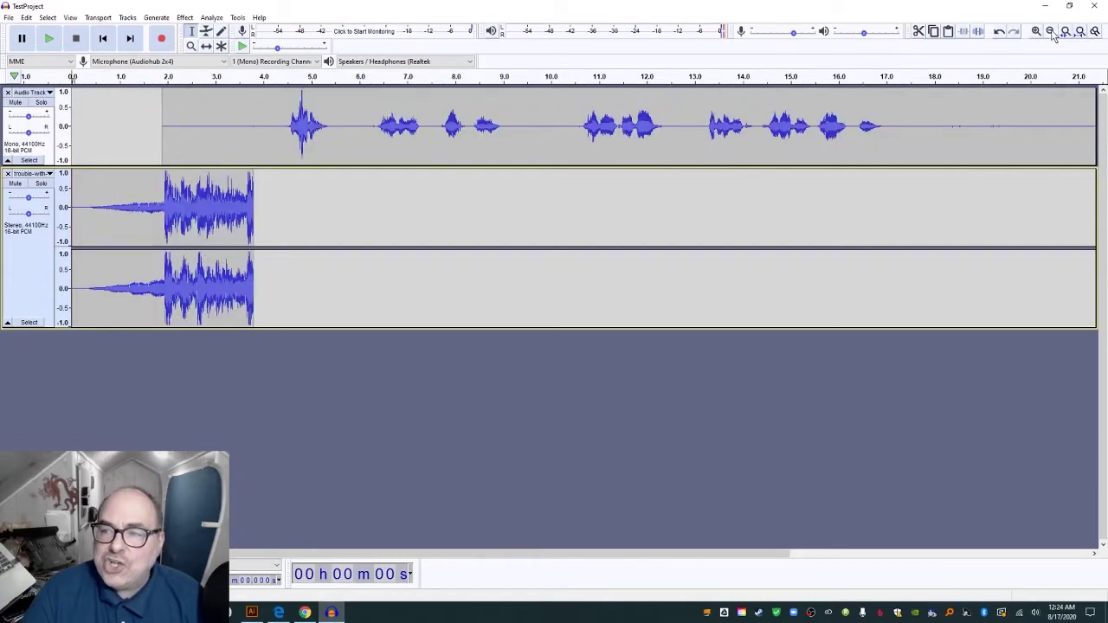
click(1051, 32)
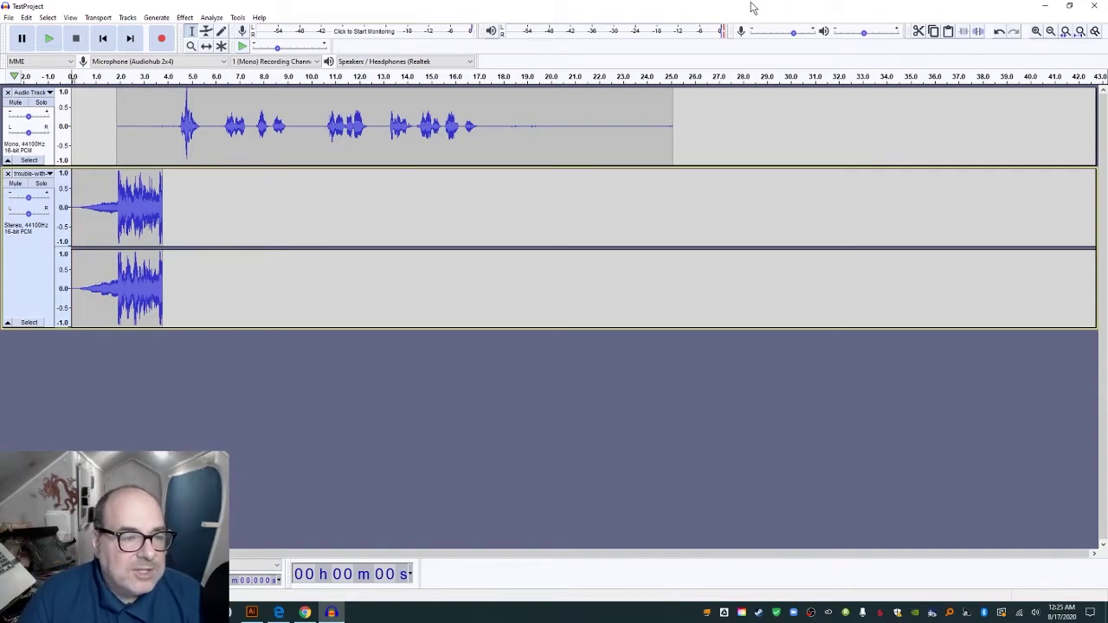
click(49, 39)
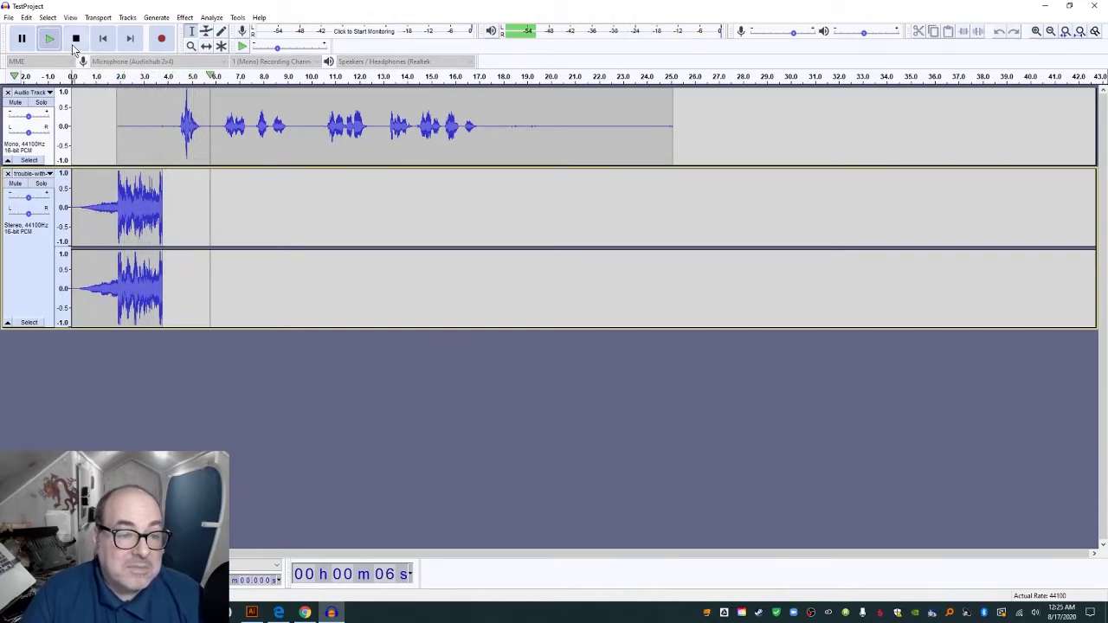
click(75, 39)
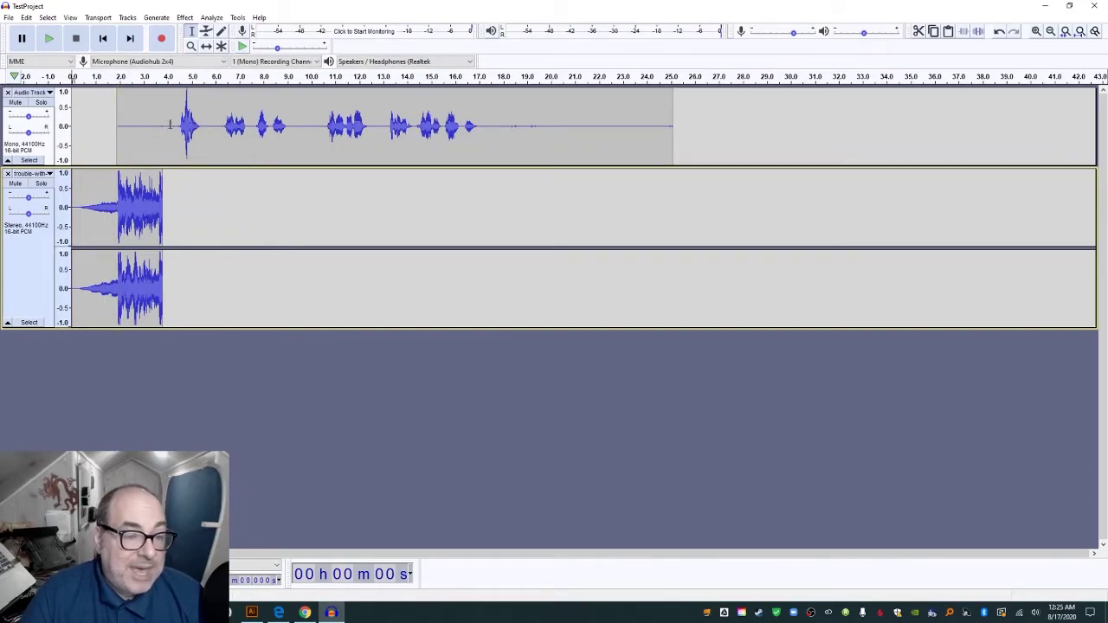
Delete the voice track's lead-in between about 1.4 and 4.2 seconds and play the mix from the start
drag(172, 124, 109, 124)
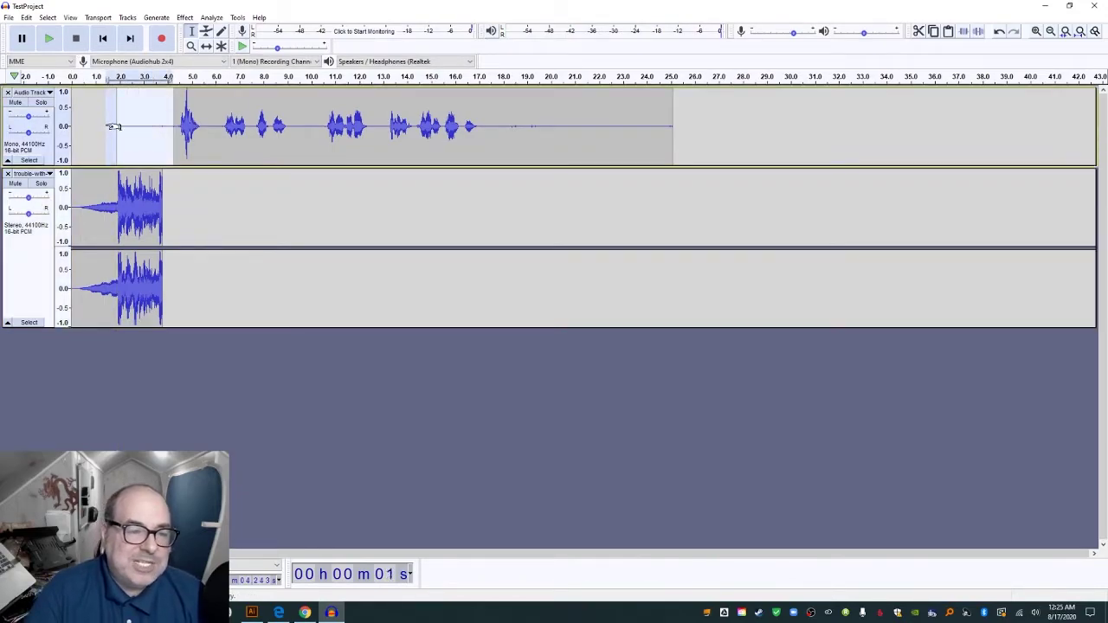
key(Delete)
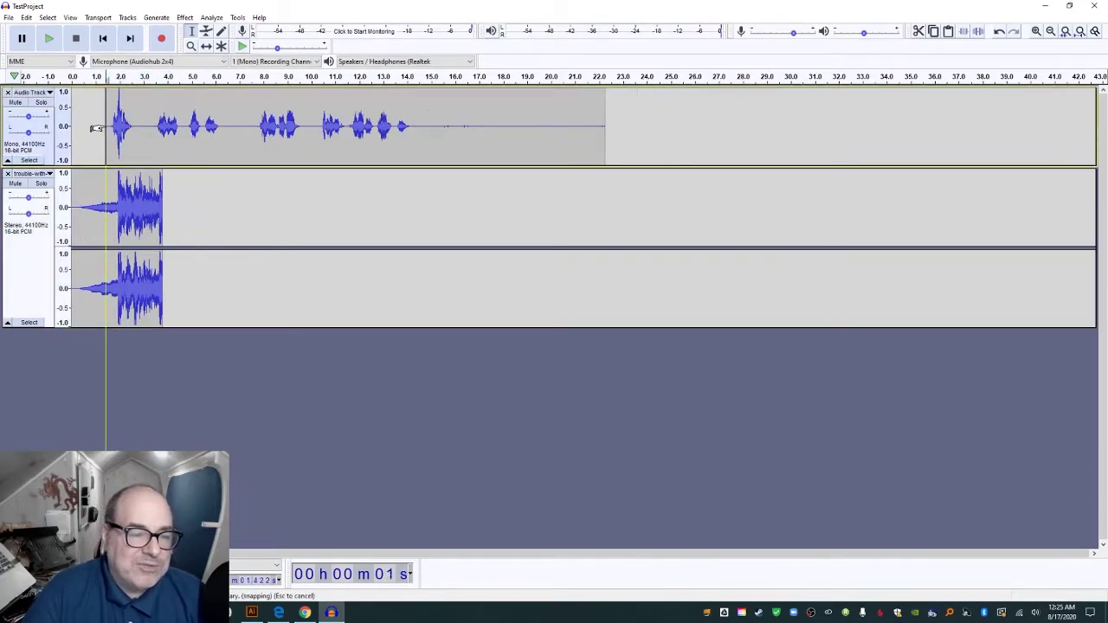
click(102, 39)
click(48, 39)
click(48, 38)
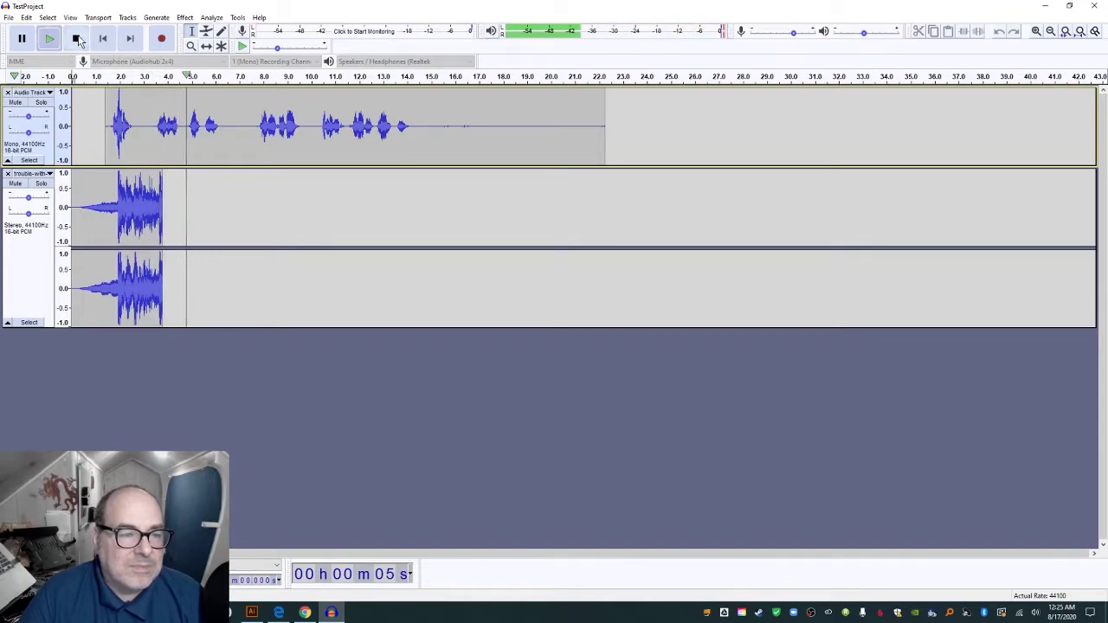
click(77, 39)
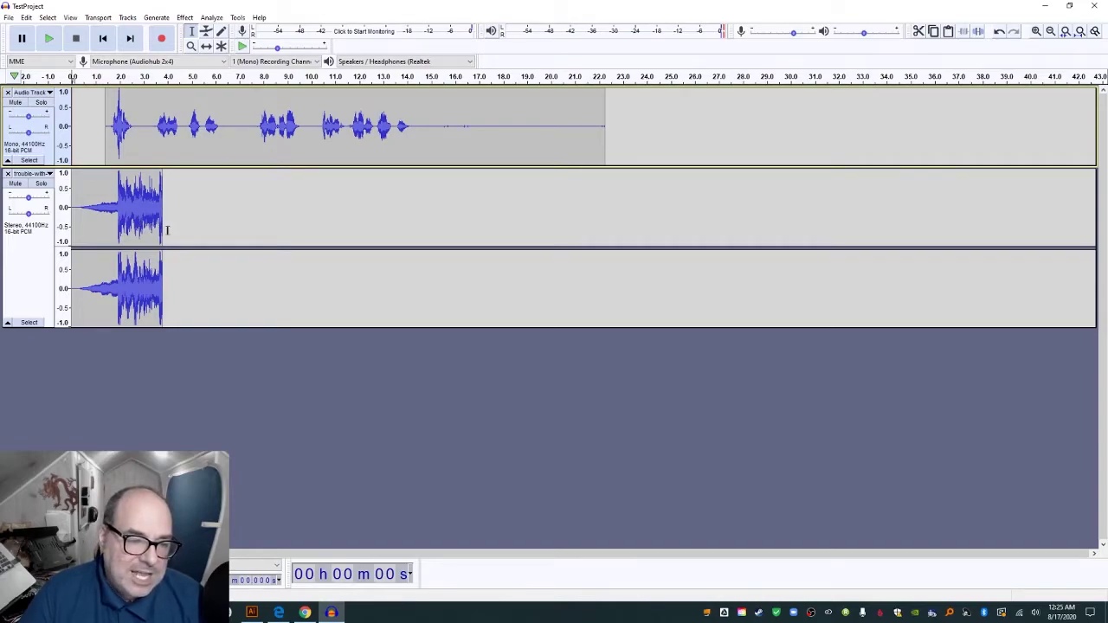
Apply a Fade Out to the music from about 3 seconds to its end
drag(141, 229, 163, 234)
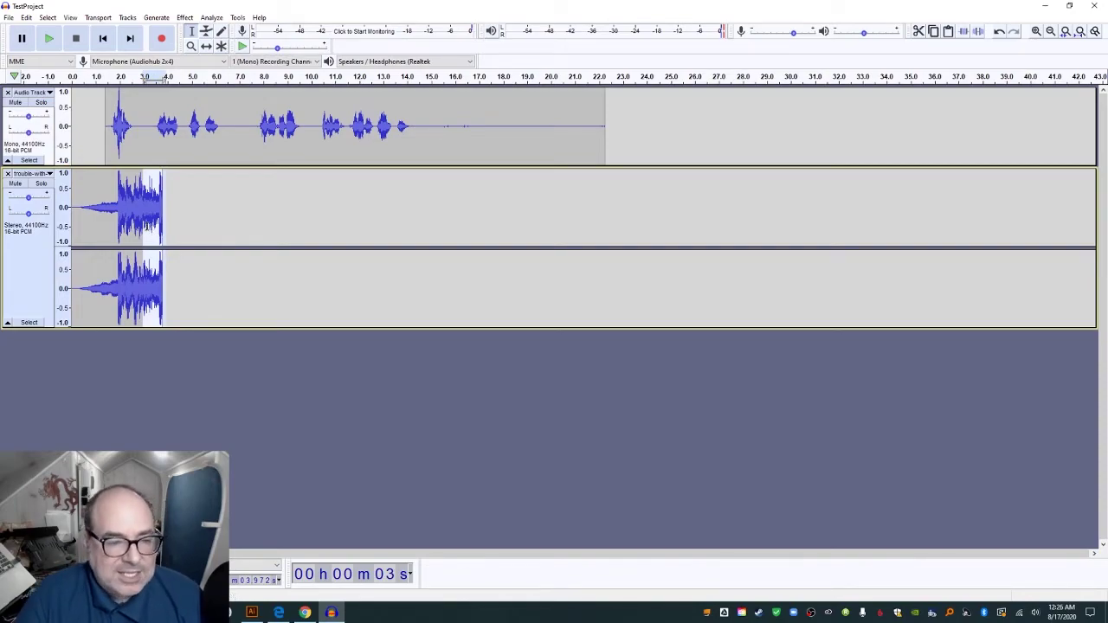
click(184, 18)
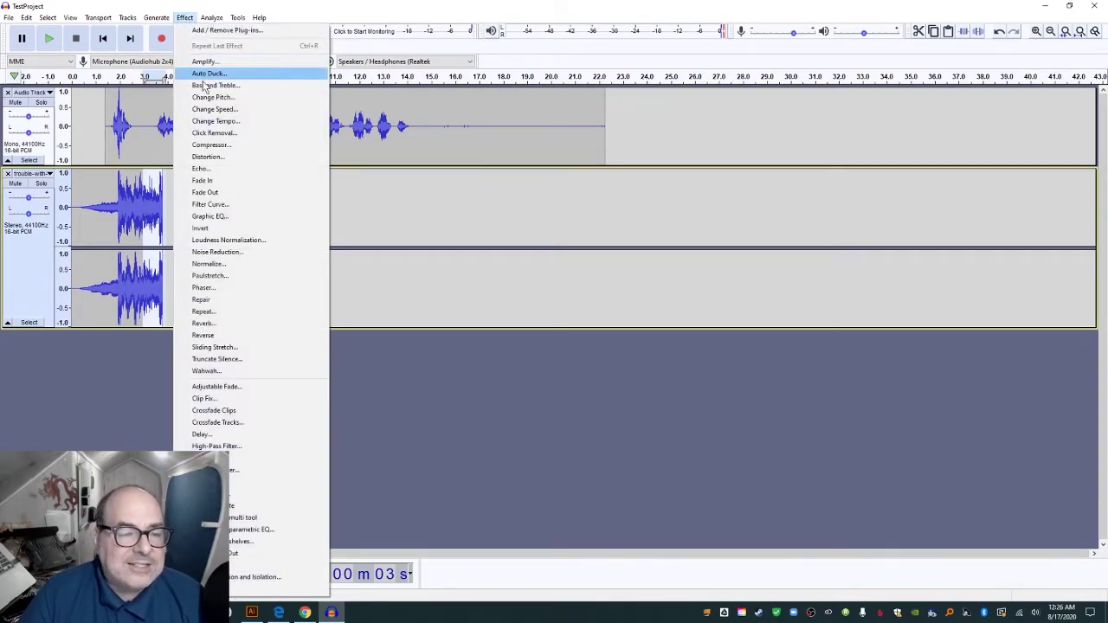
click(222, 193)
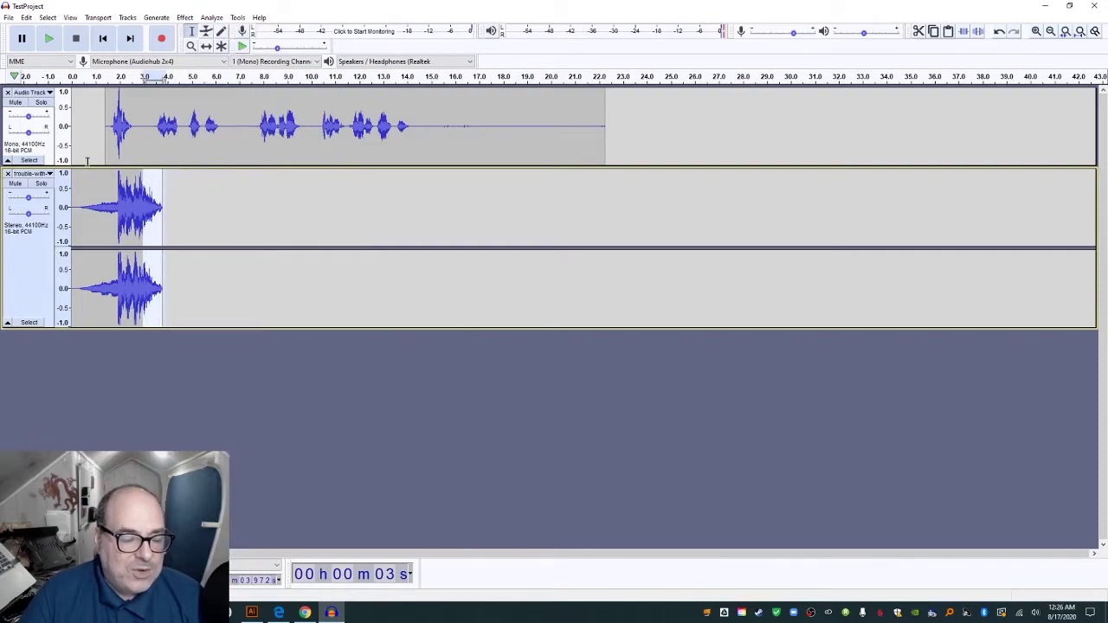
click(217, 207)
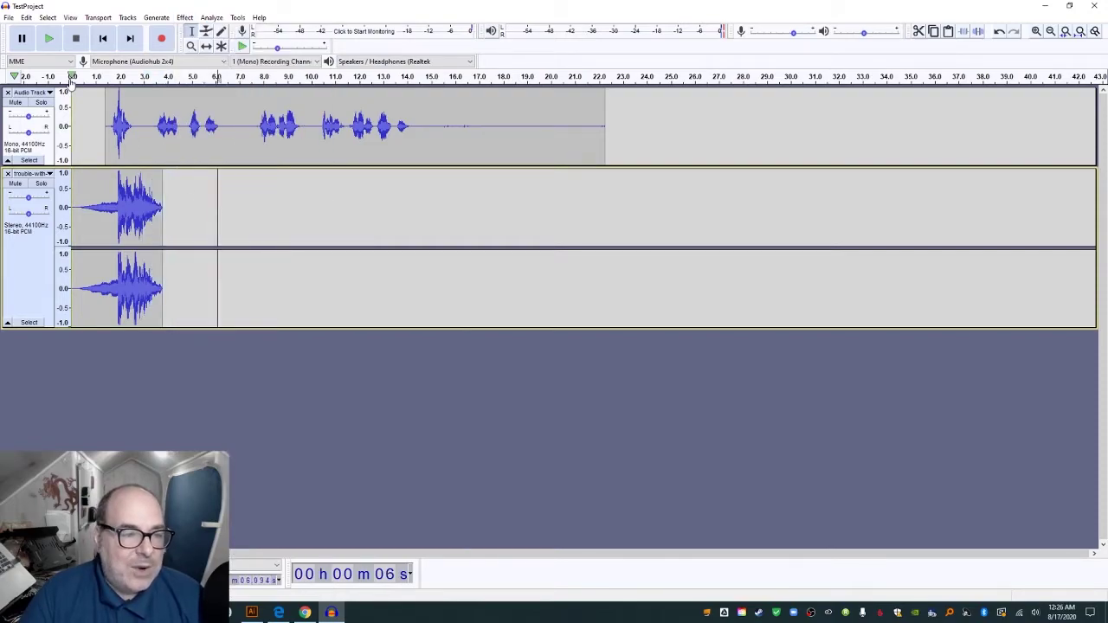
Play the mix from about 6 seconds and again from the start to hear the faded music under the voice
click(48, 38)
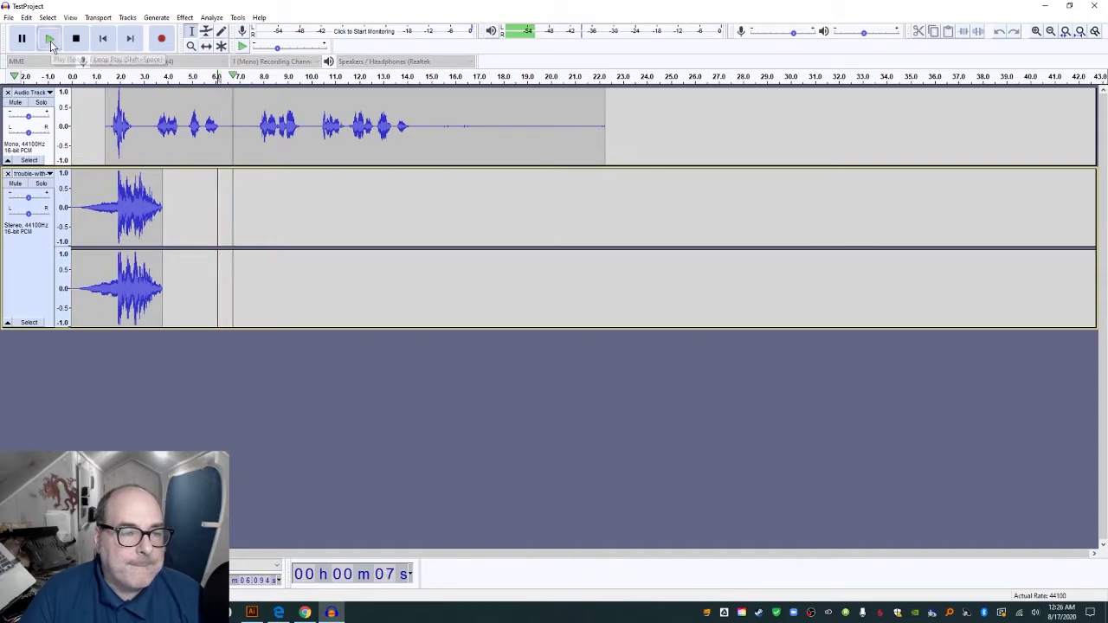
click(75, 38)
click(102, 38)
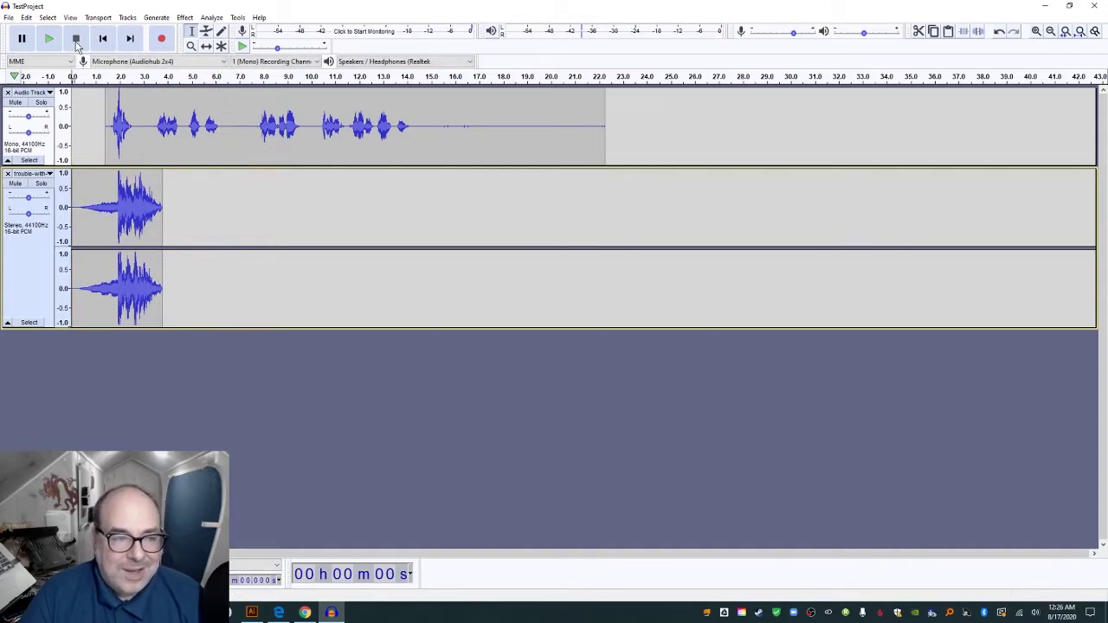
click(50, 38)
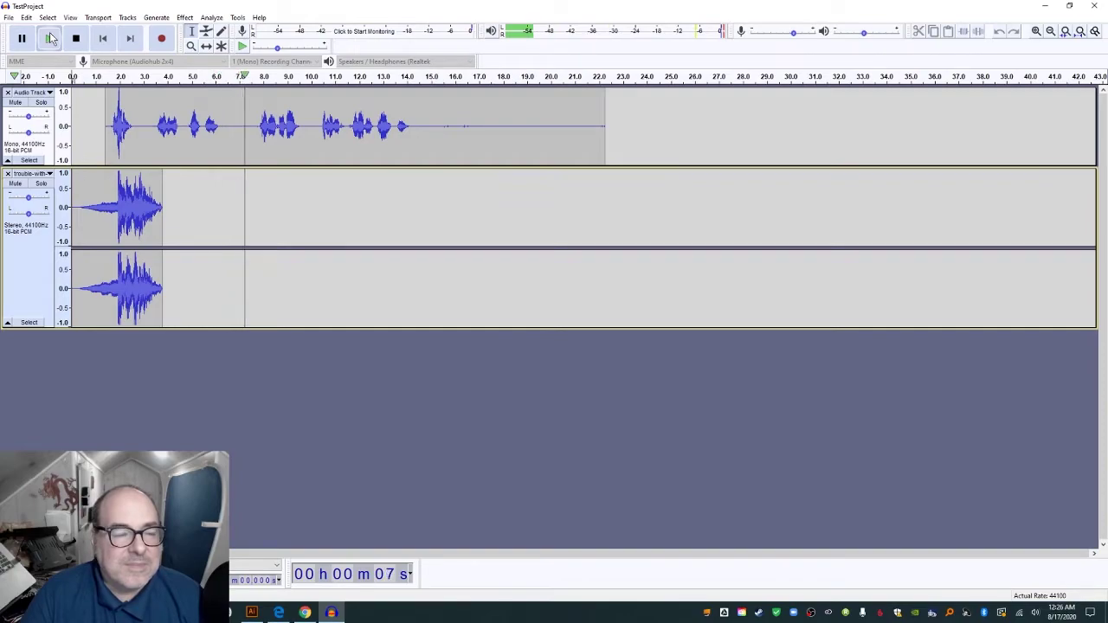
click(76, 40)
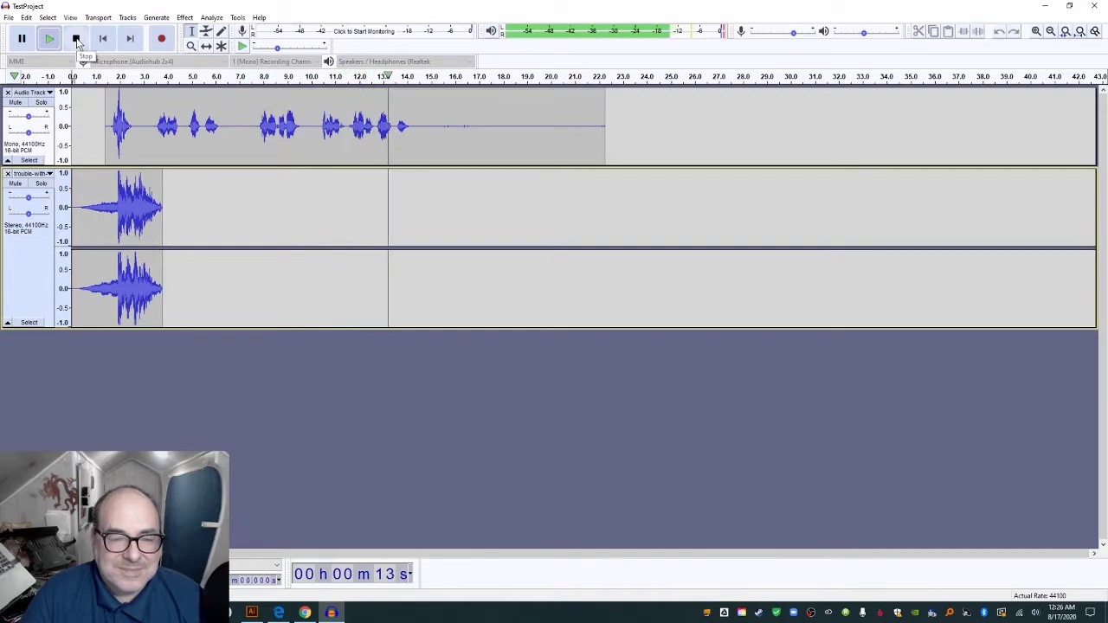
click(76, 39)
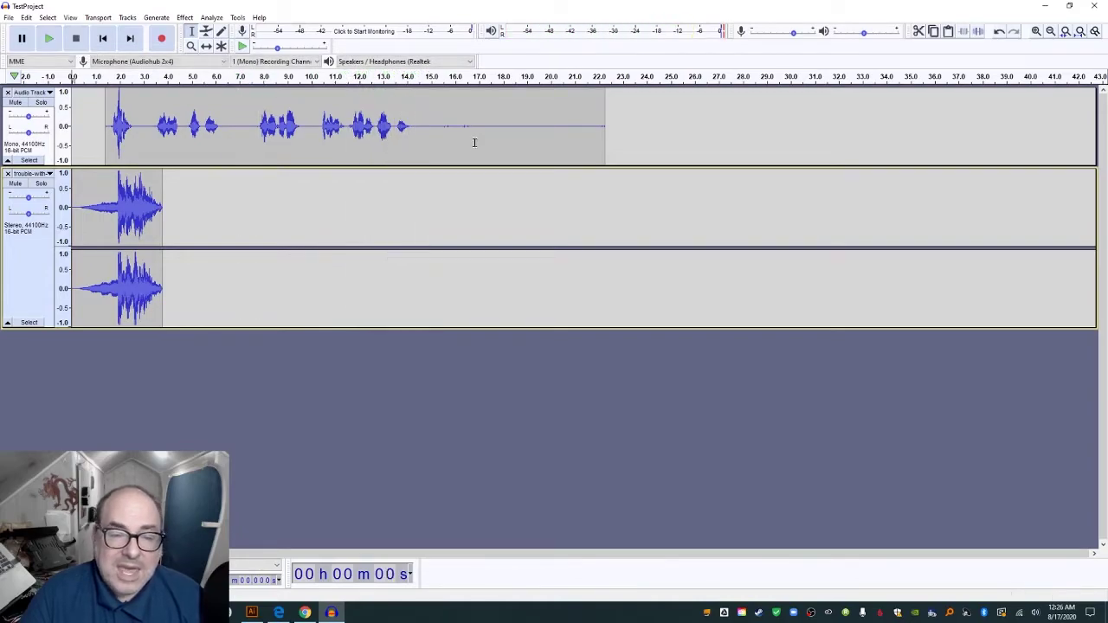
Delete the silent tail of the voice track from about 14.5 seconds to its end
drag(418, 130, 603, 130)
key(Delete)
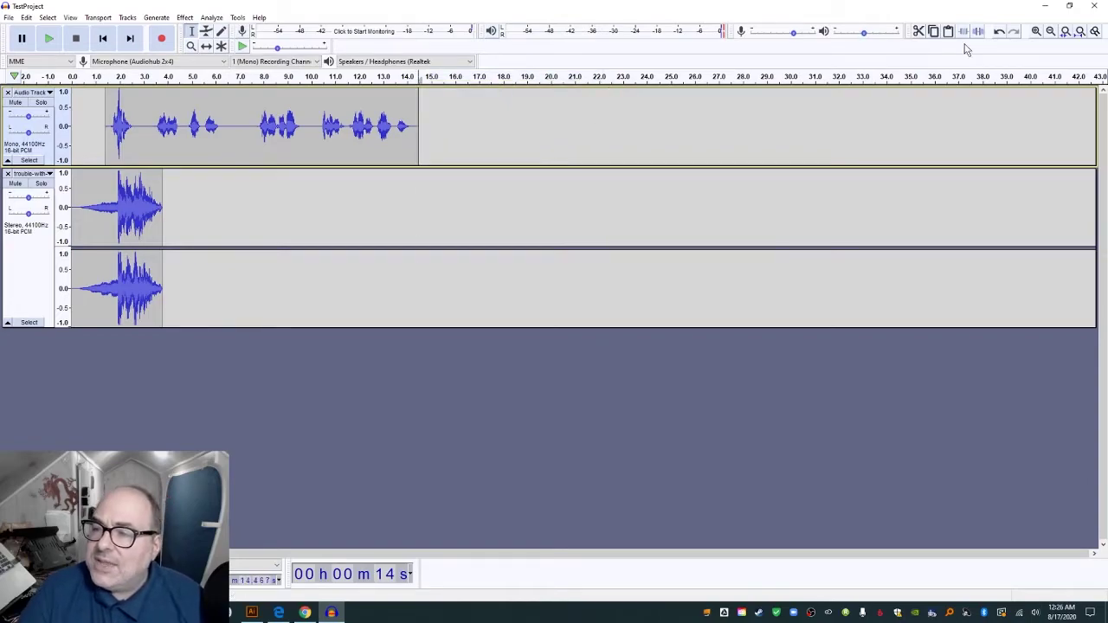
click(1037, 32)
click(1037, 32)
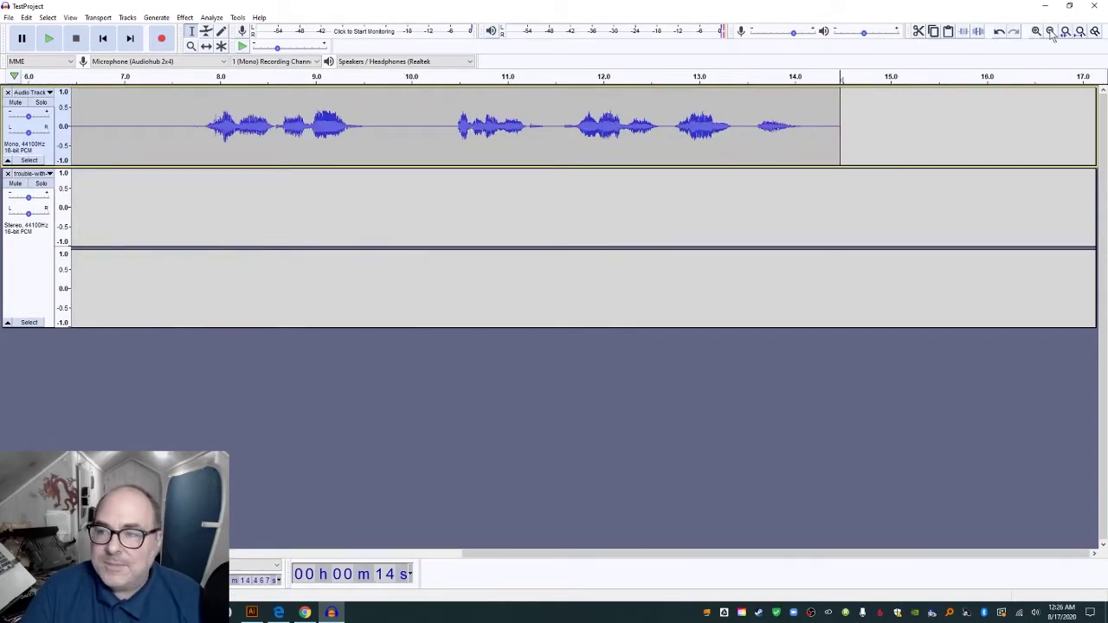
click(1050, 32)
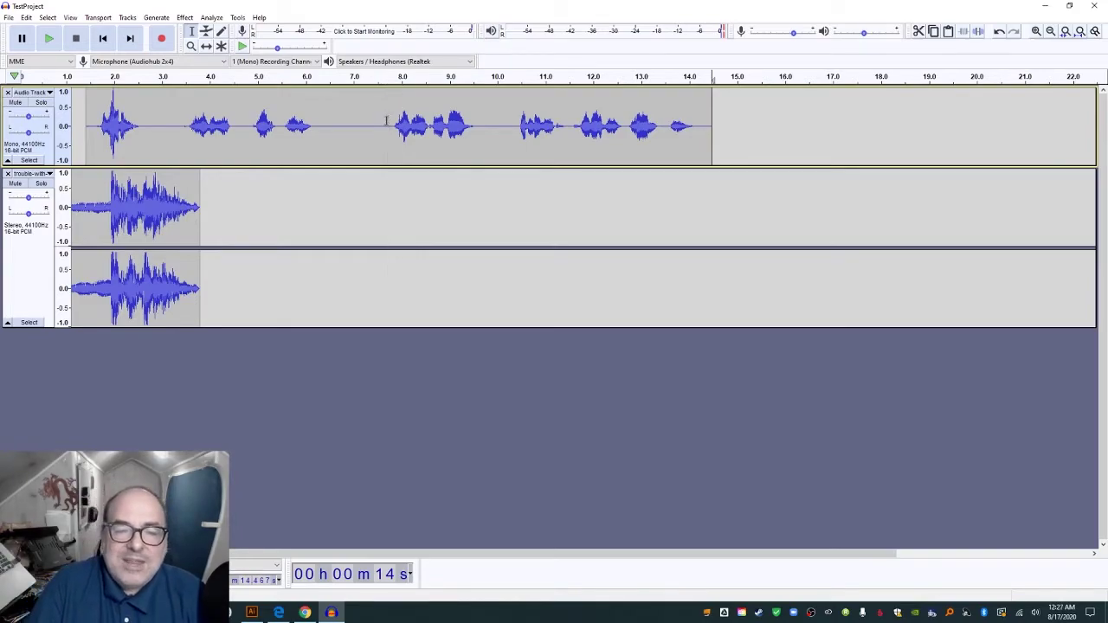
Normalize the voice phrase between about 7.7 and 9.7 seconds to -1.0 dB with DC offset removed, and play the mix from the start
drag(386, 121, 482, 130)
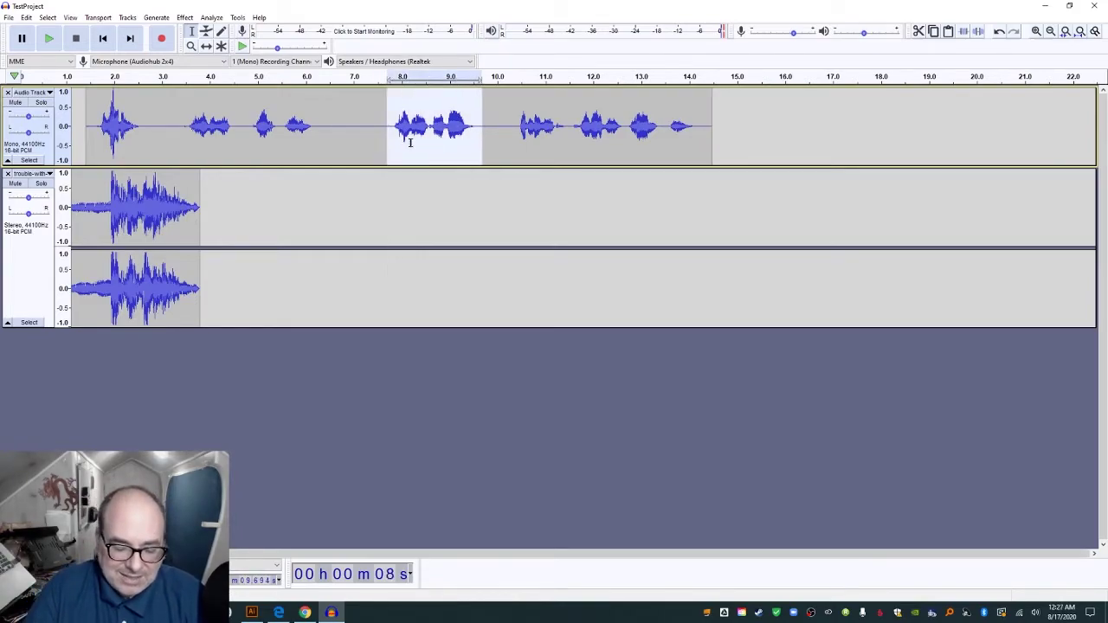
key(space)
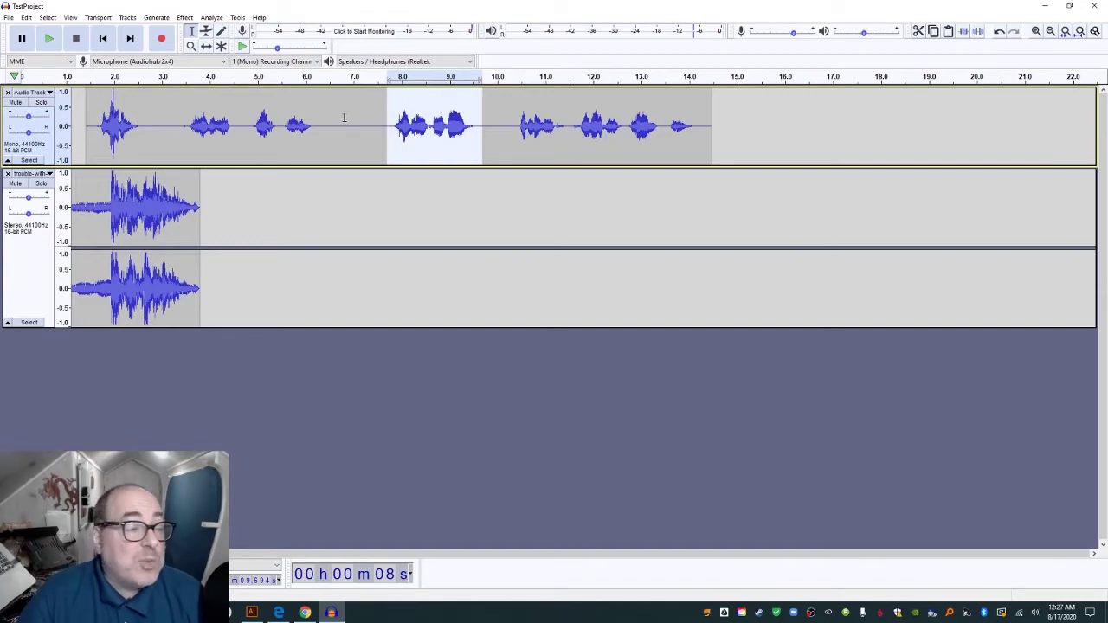
click(184, 17)
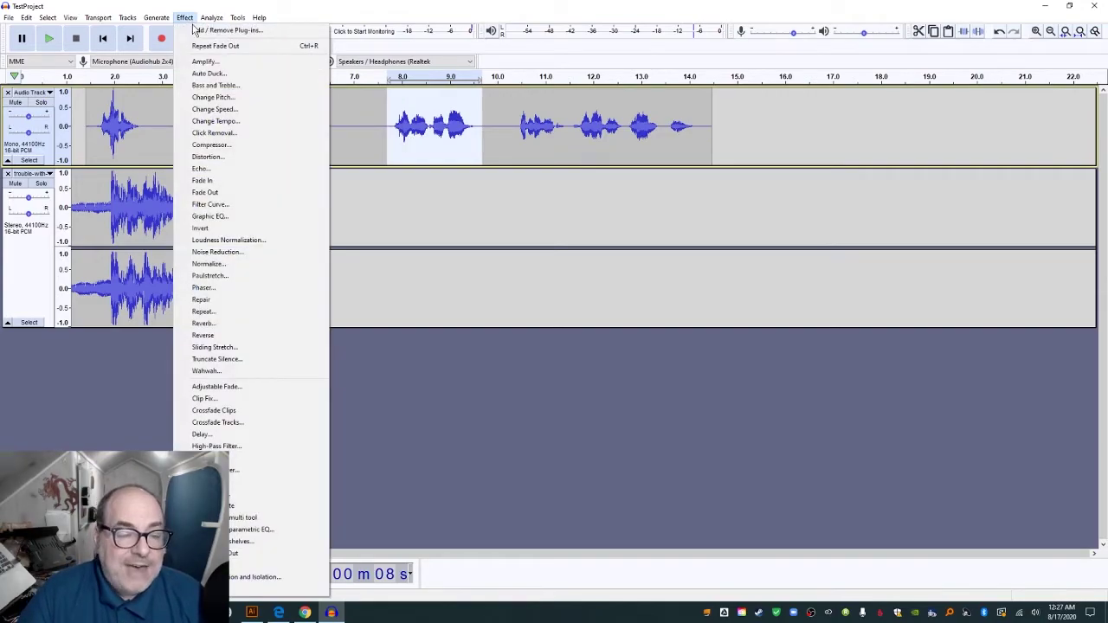
click(236, 263)
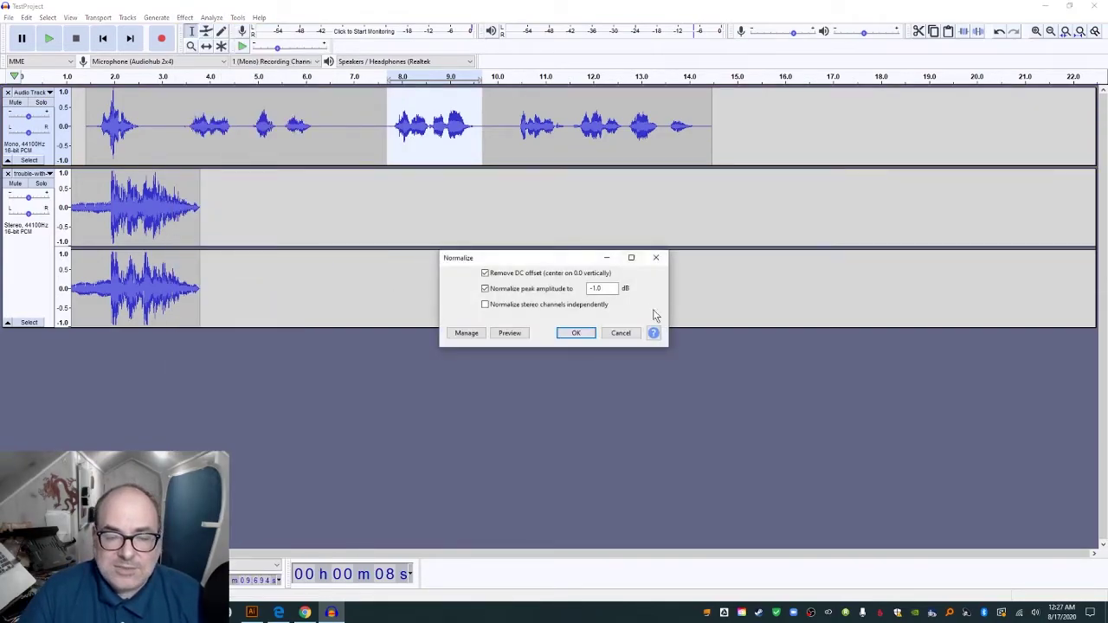
click(575, 333)
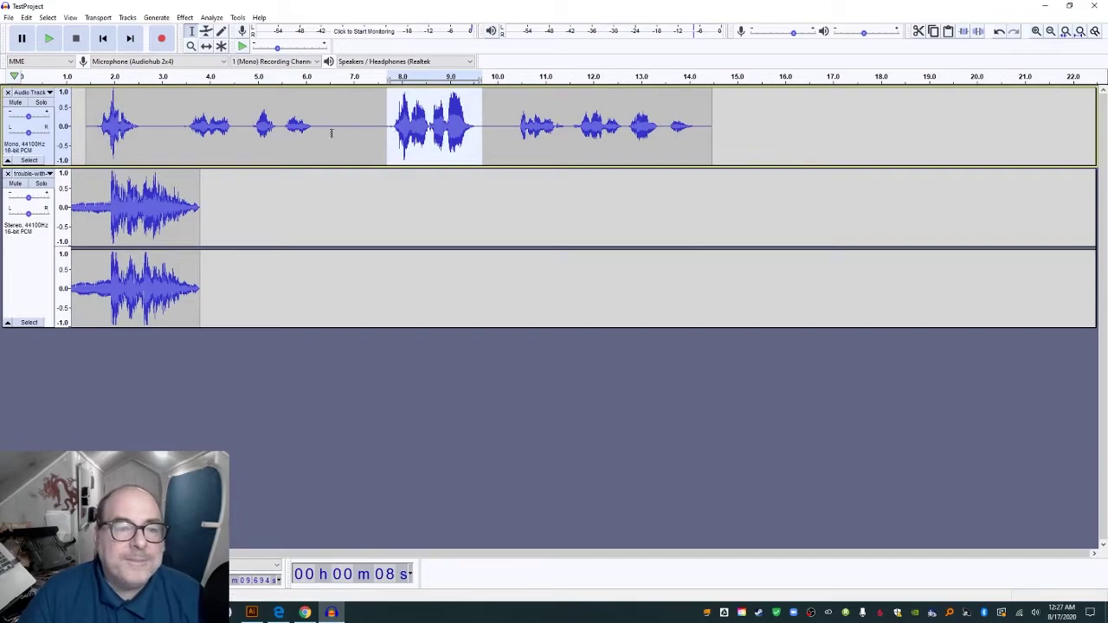
click(103, 39)
click(48, 39)
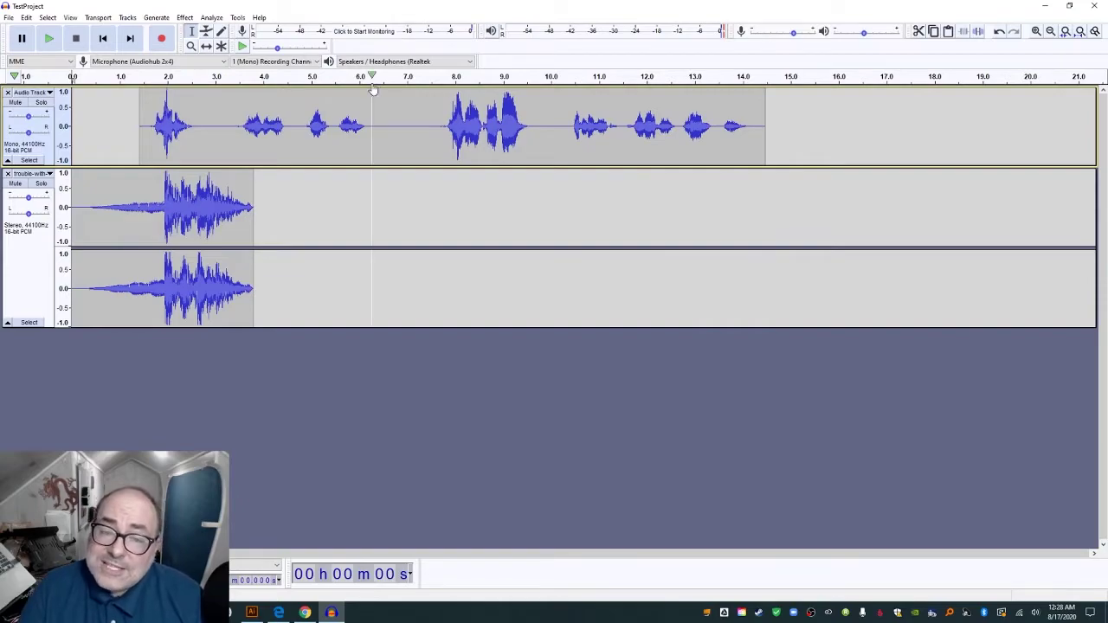
Audition the quiet gap in the voice track, copy its stretch from about 6.3 to 7.4 seconds, and paste it at about 2.9 seconds
drag(380, 121, 444, 130)
key(space)
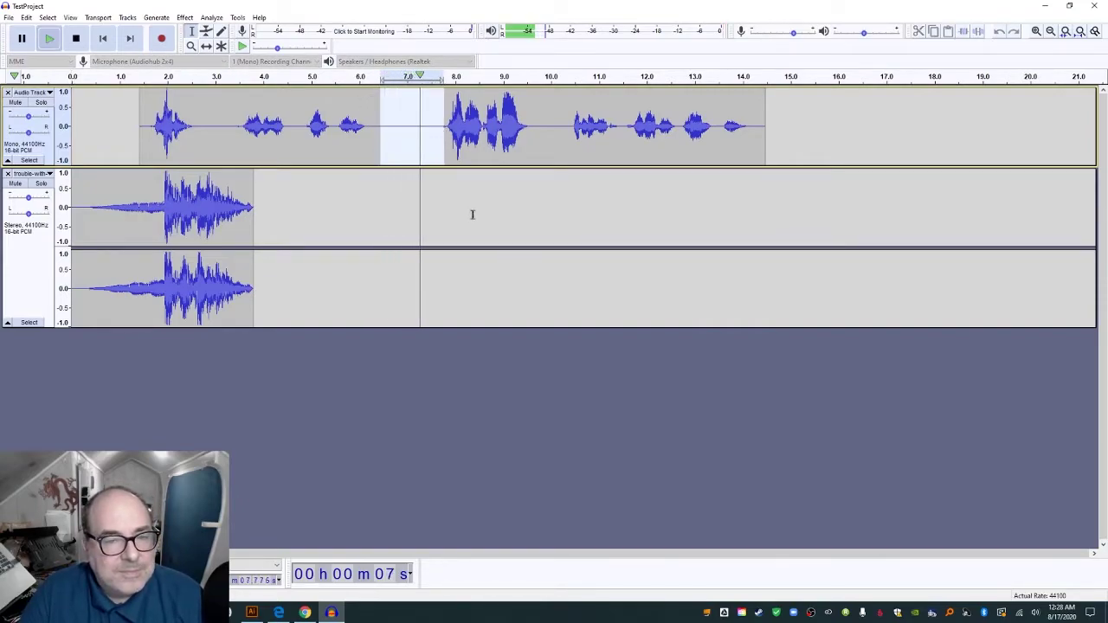
key(space)
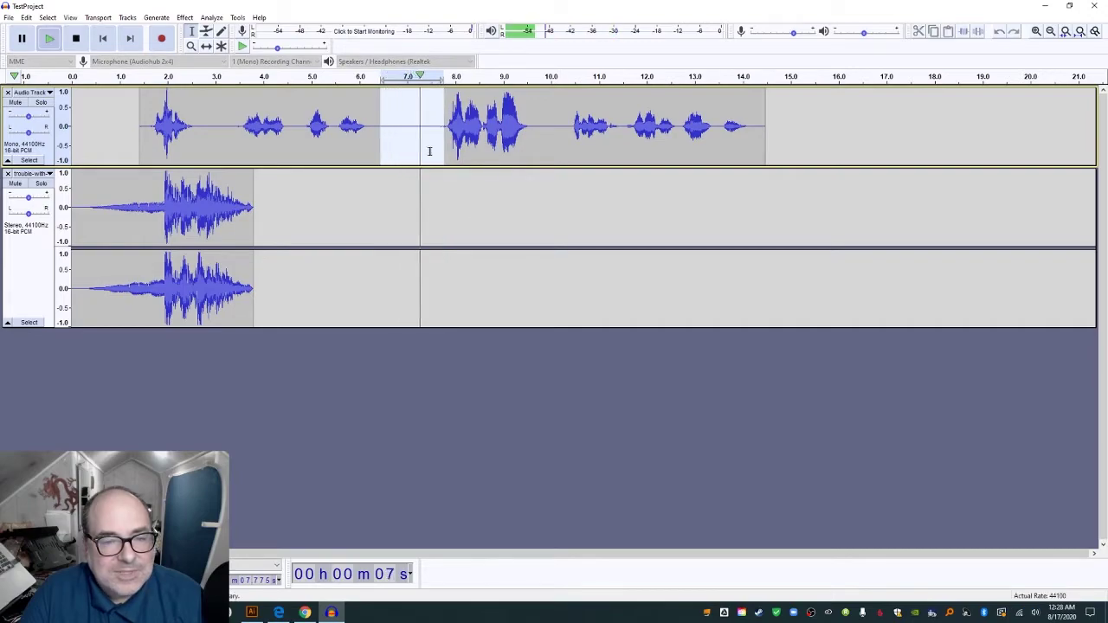
drag(374, 125, 424, 132)
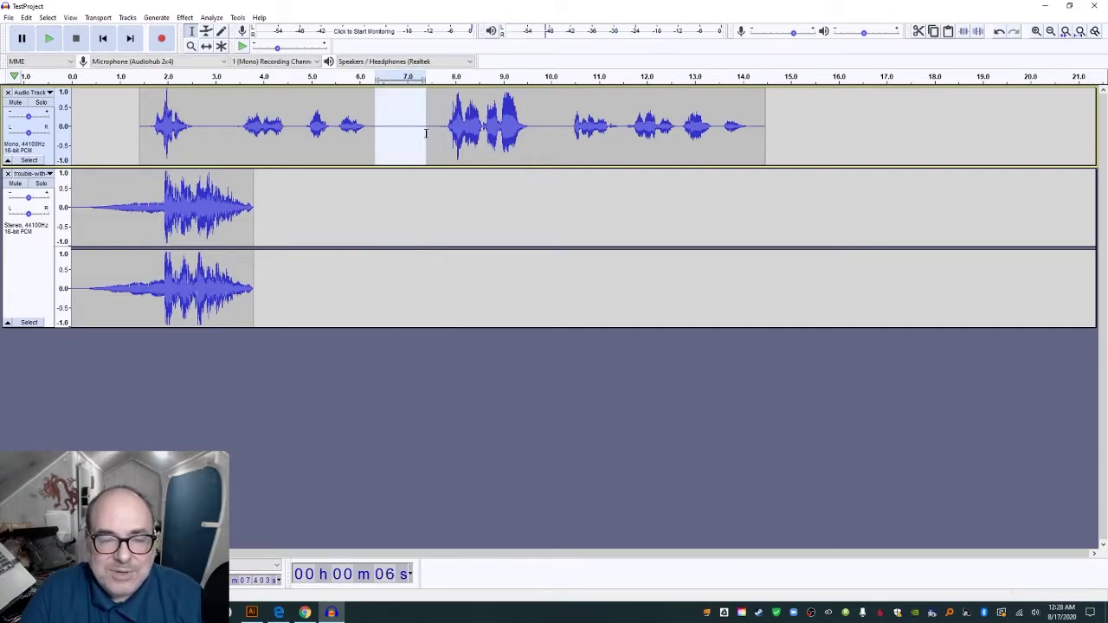
key(space)
key(space)
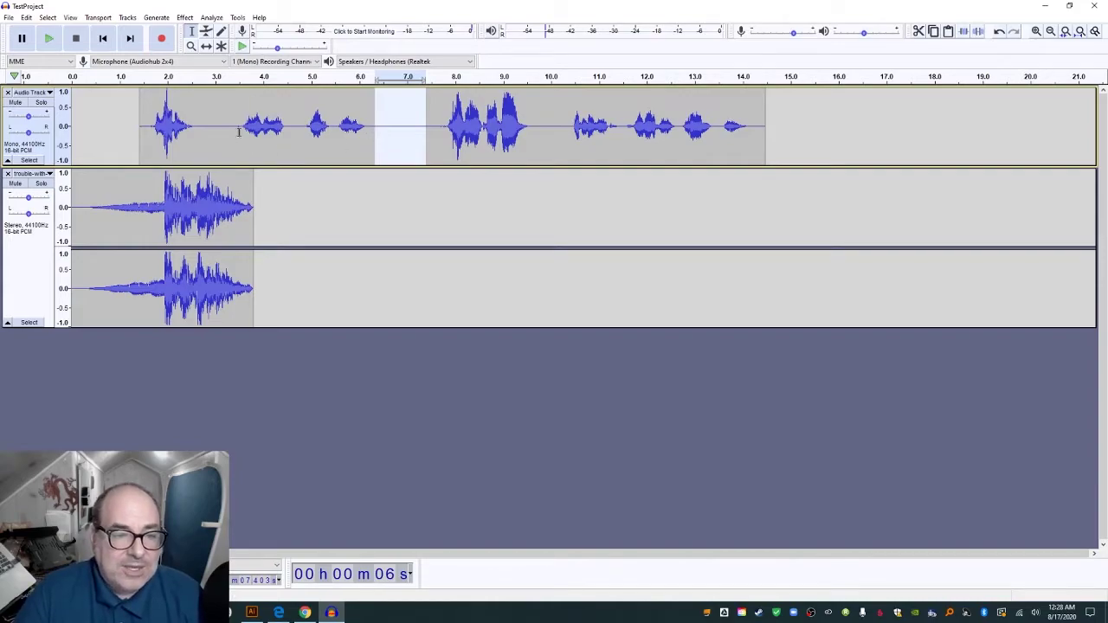
click(210, 141)
key(ctrl+v)
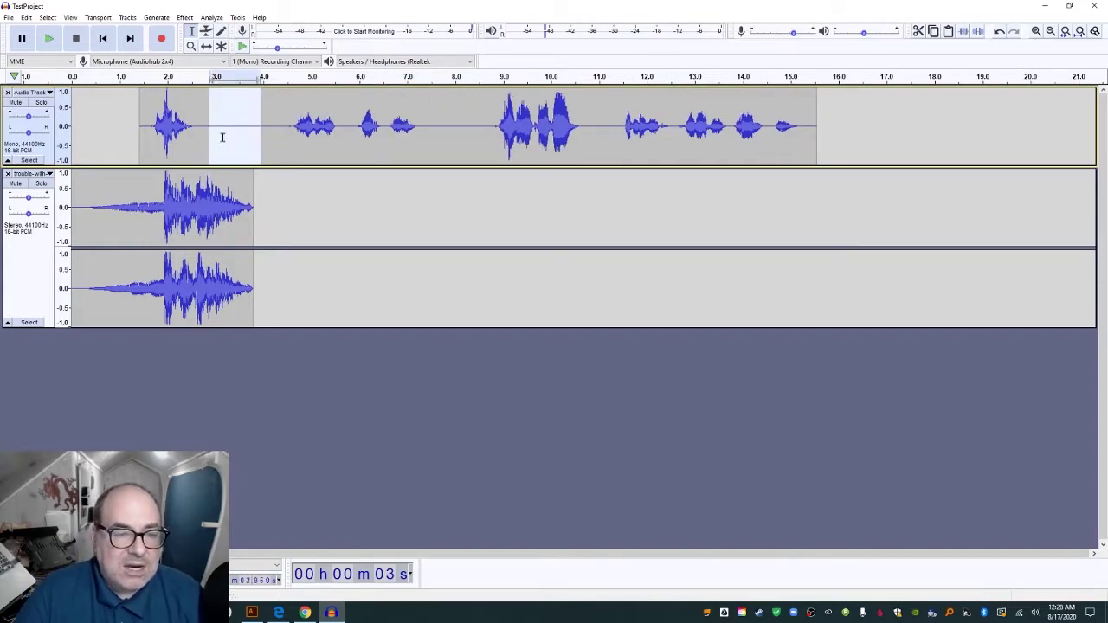
Play the mix from the start to check the pause inserted after the first spoken word
click(197, 141)
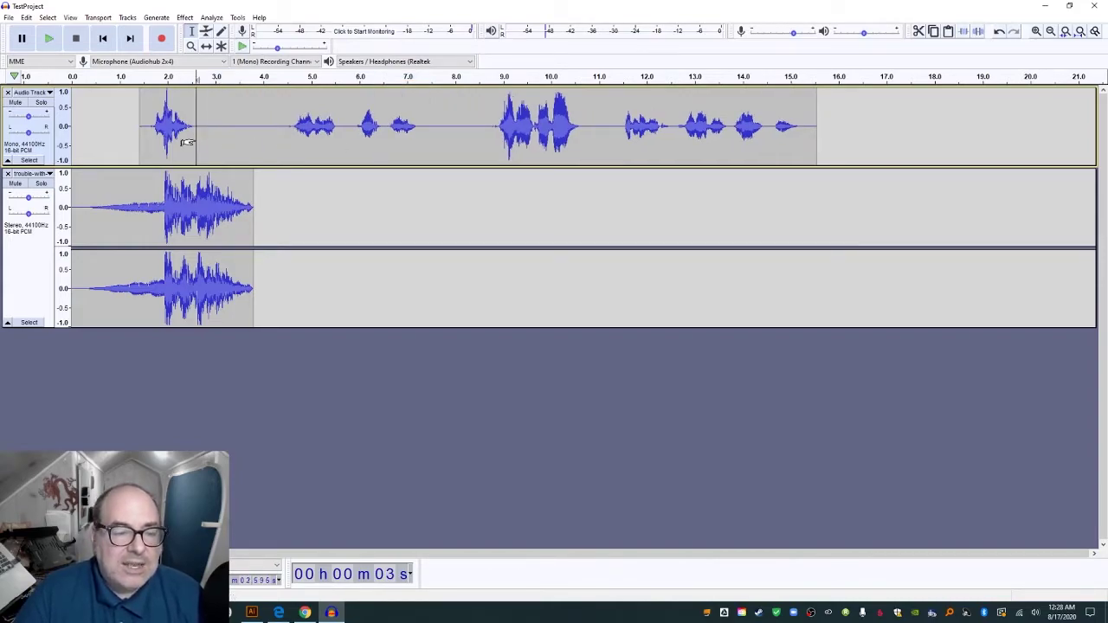
click(103, 38)
click(50, 38)
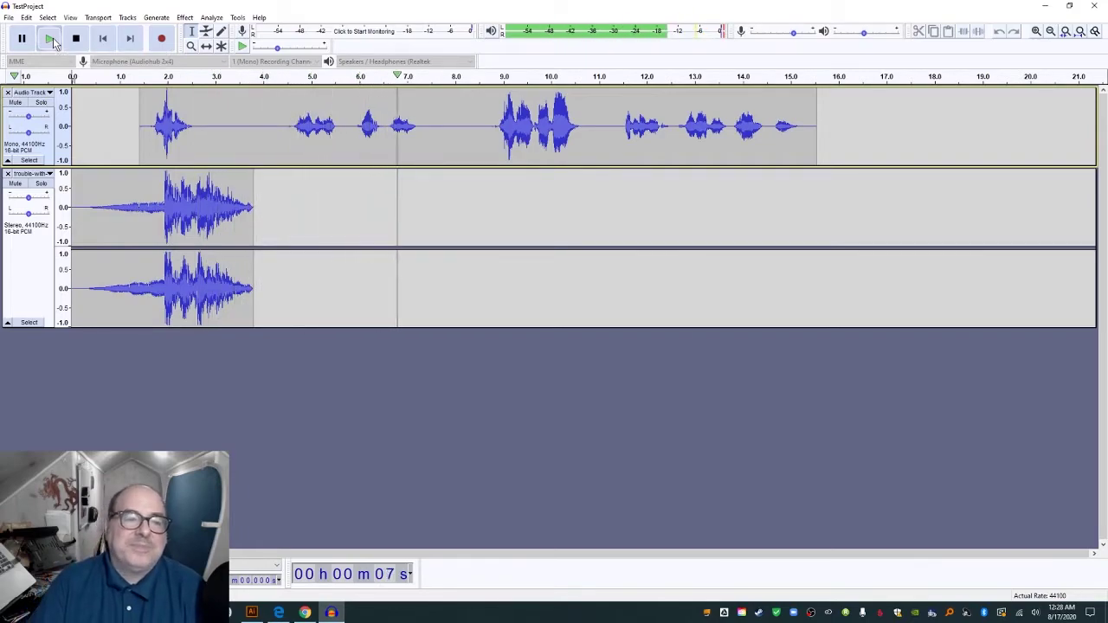
click(75, 40)
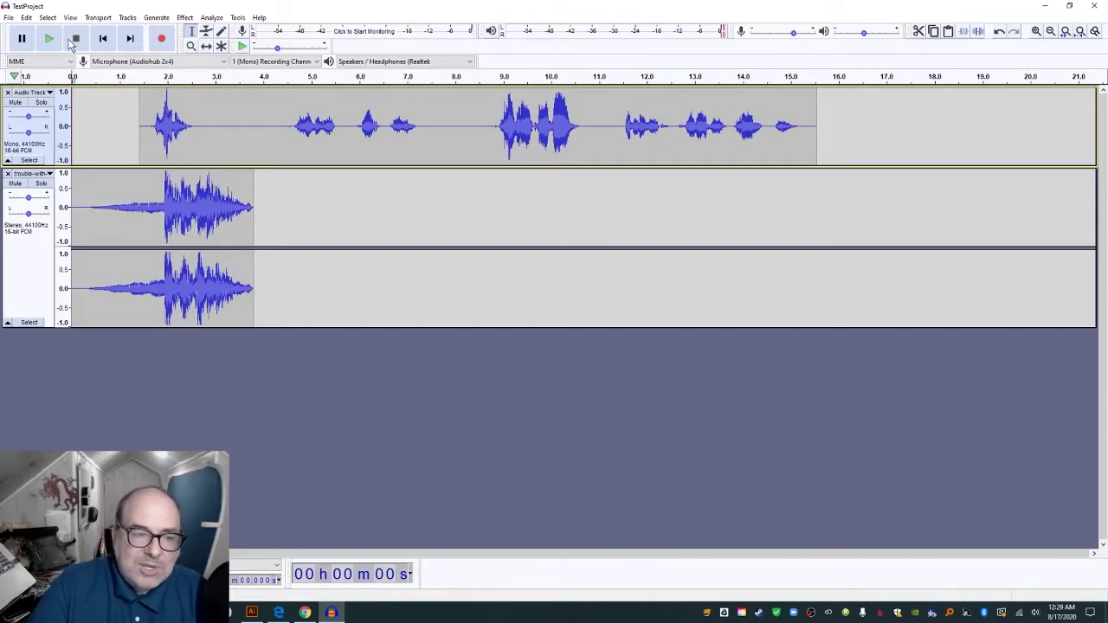
Shift the music clip about 0.1 seconds later with the Time Shift tool and try to copy it without a selection
click(206, 46)
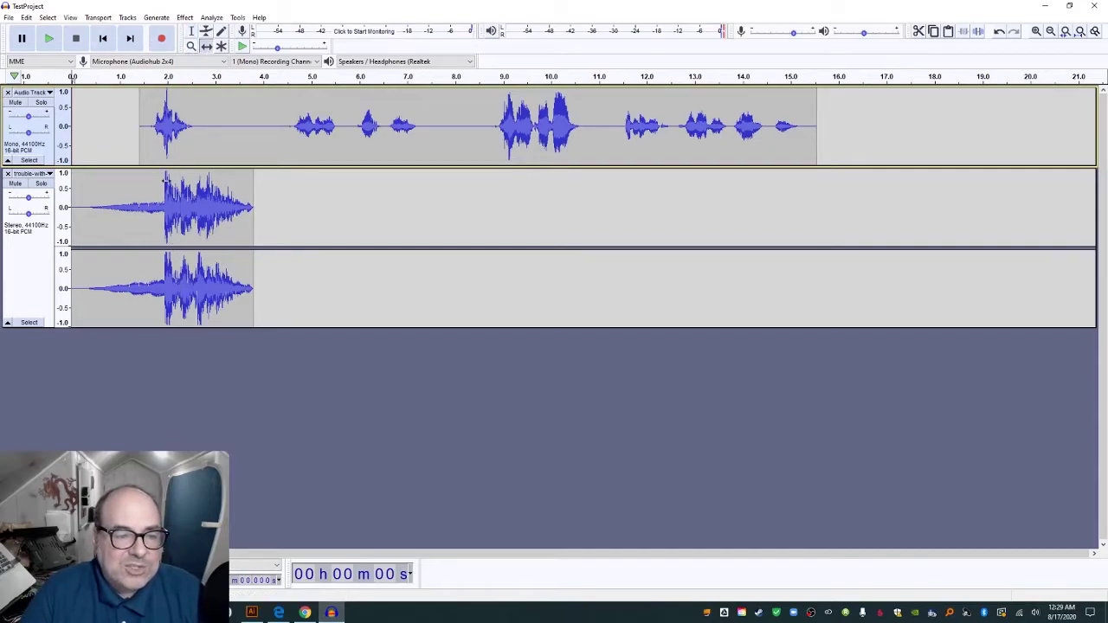
drag(162, 182, 167, 209)
key(ctrl+c)
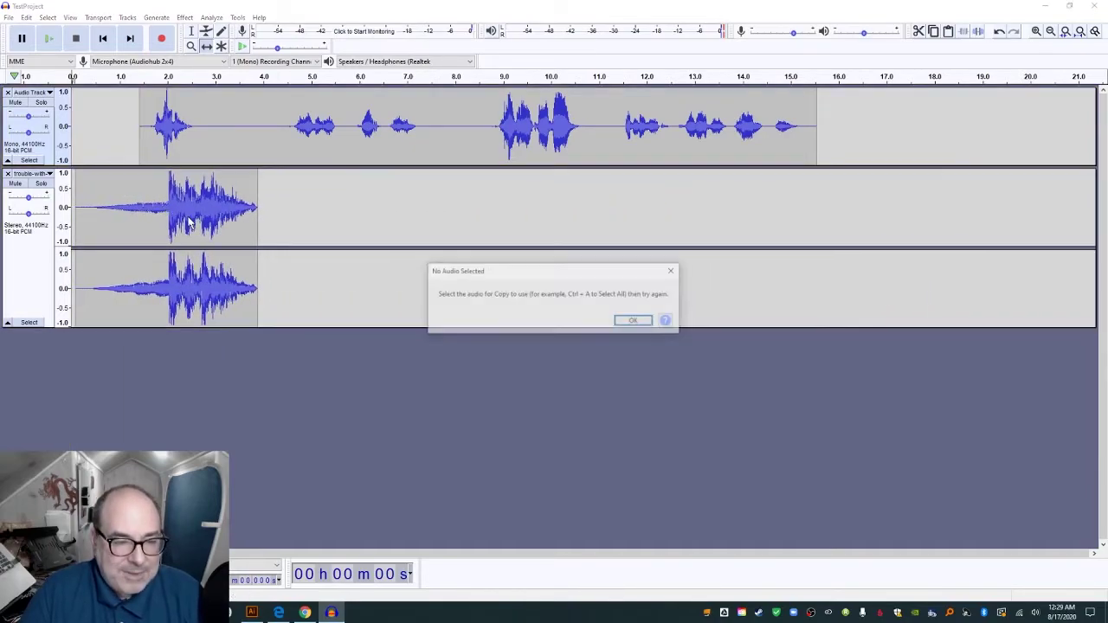
click(634, 321)
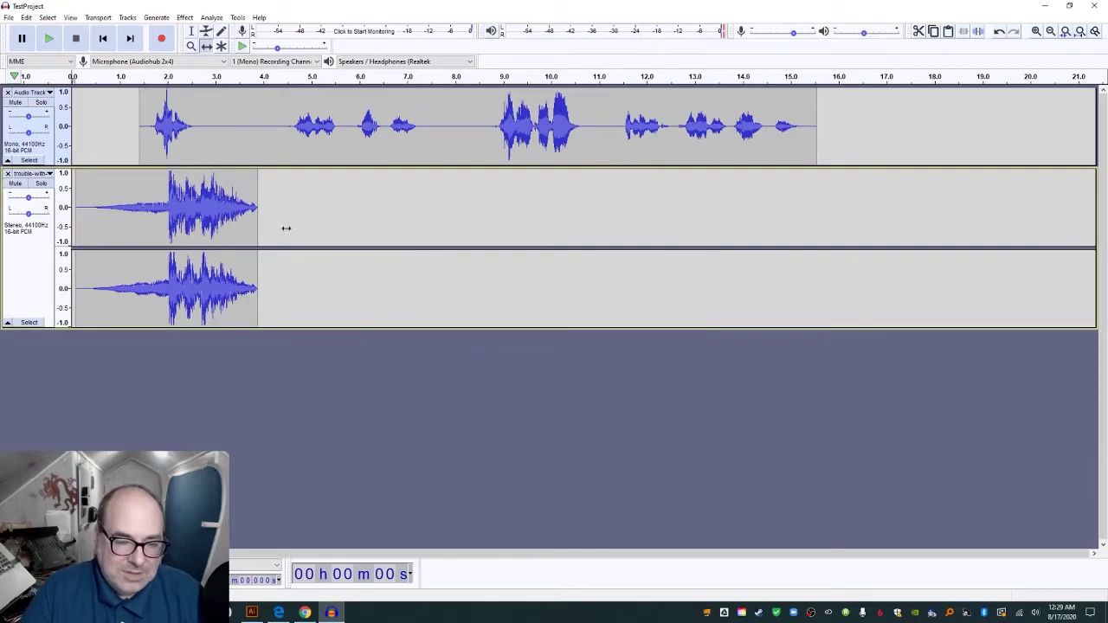
Copy the music track's stretch from 0 to about 4.1 seconds and paste it into the same track at about 16.3 seconds
key(ctrl+a)
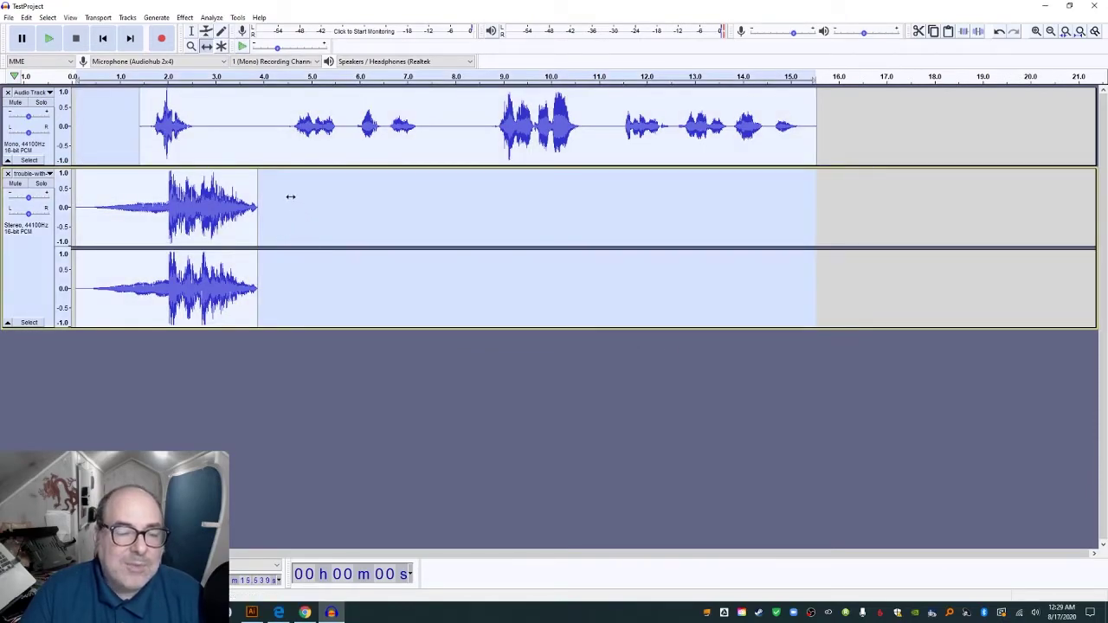
key(F1)
click(291, 232)
click(268, 235)
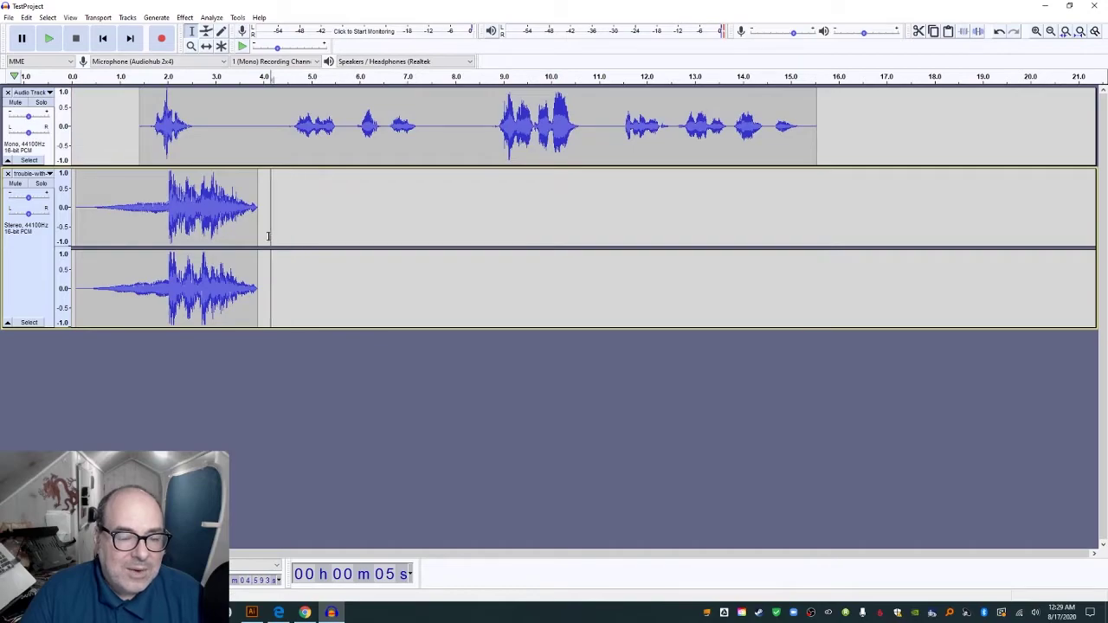
drag(268, 236, 73, 238)
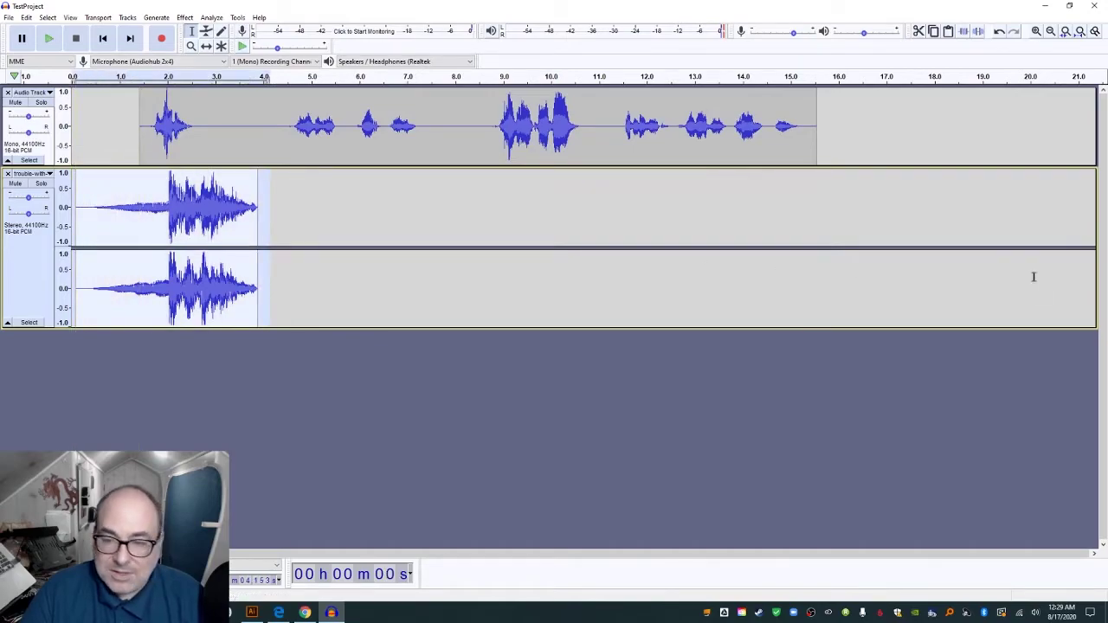
click(850, 250)
key(ctrl+v)
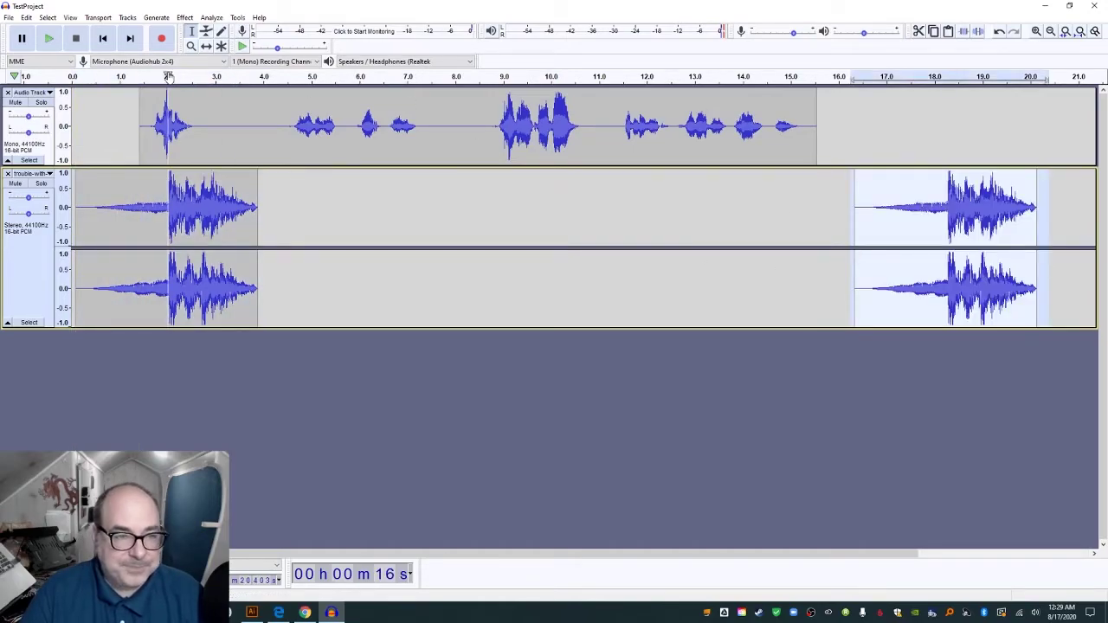
Move the pasted music clip earlier to start at about 15 seconds, overlapping the voice's end, and play the mix from the start
click(206, 47)
drag(917, 223, 874, 222)
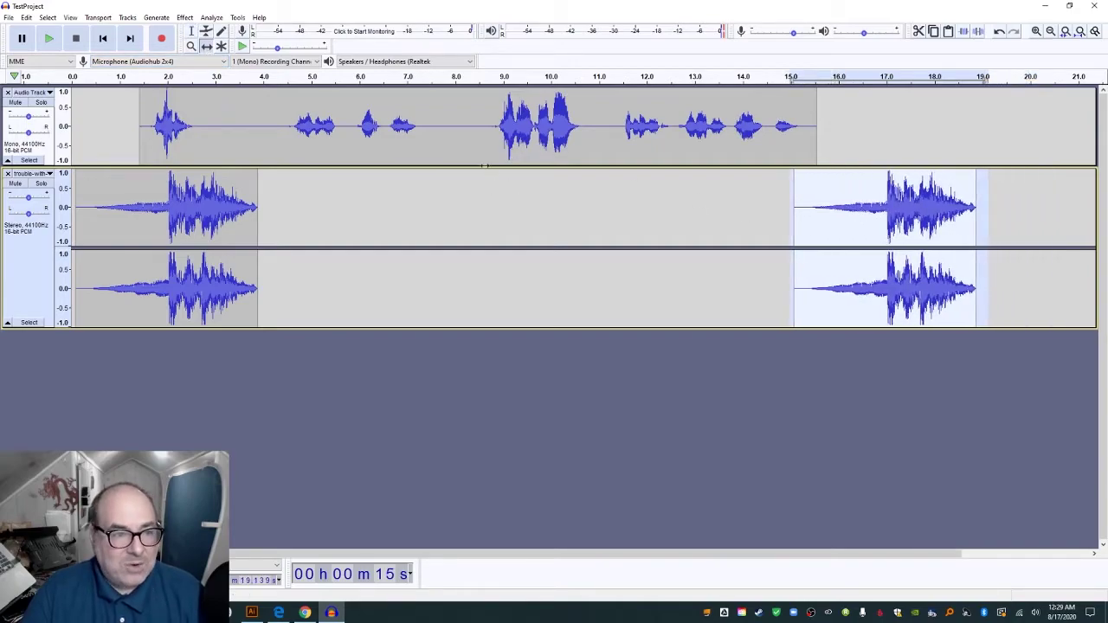
click(103, 39)
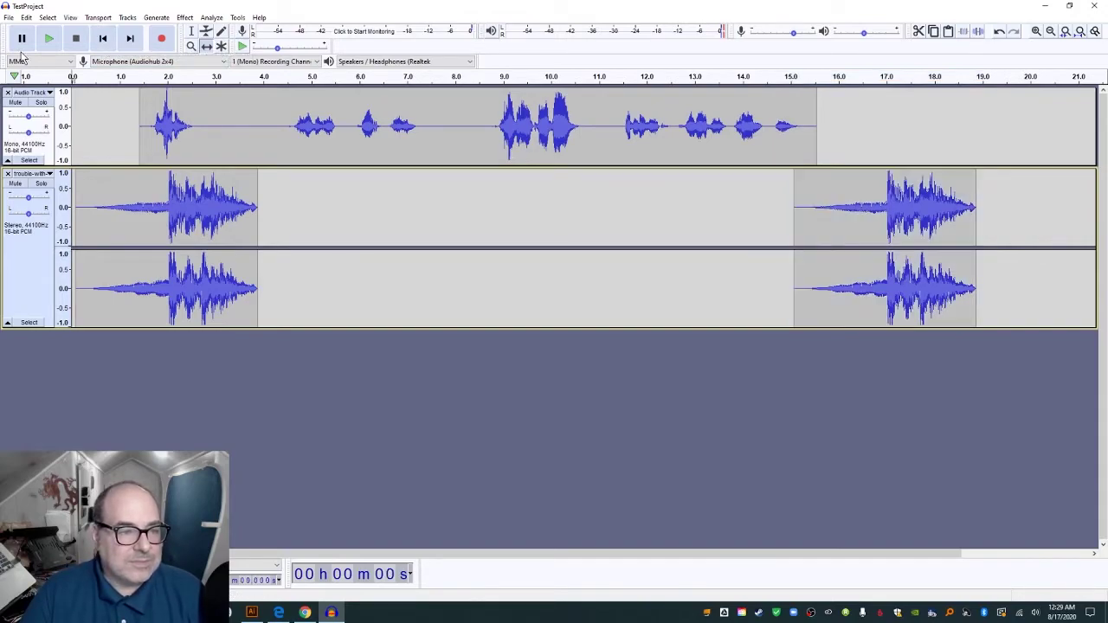
click(49, 40)
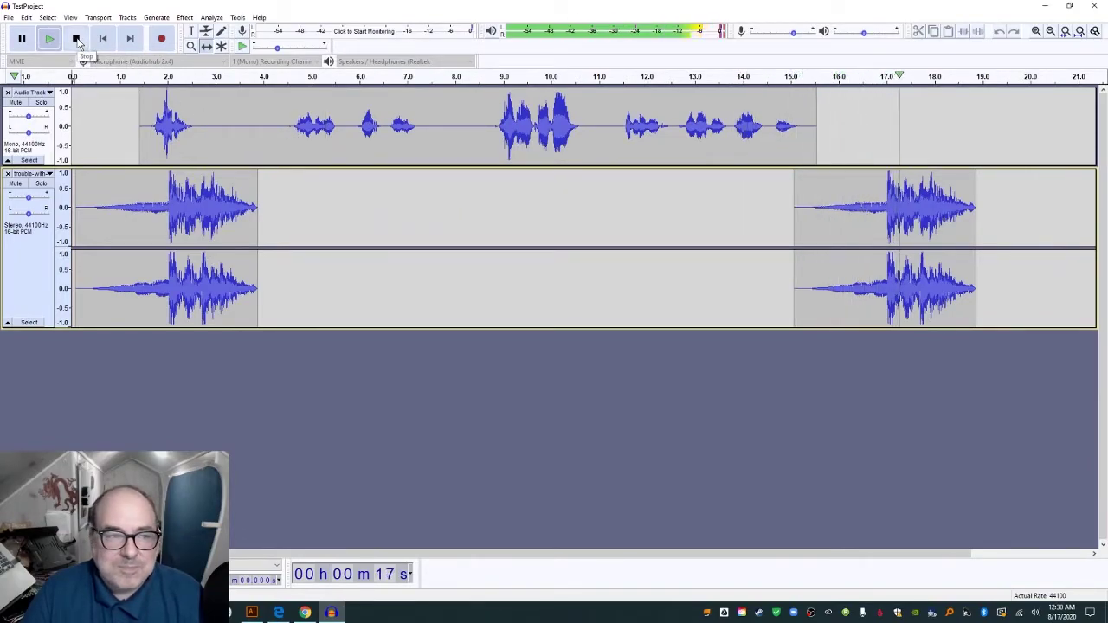
click(77, 39)
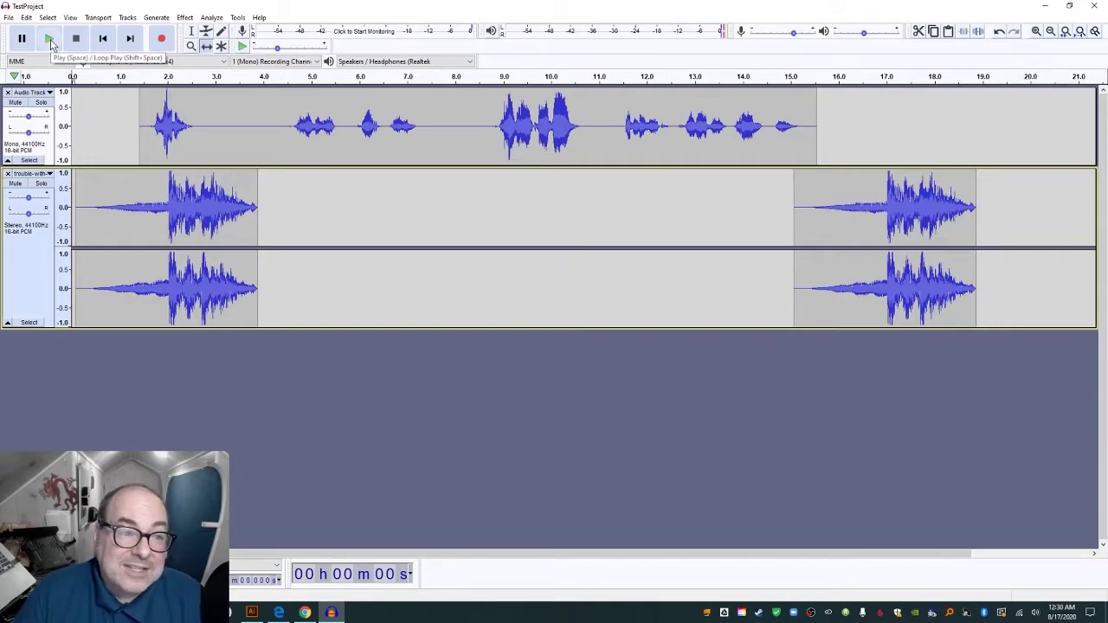
click(49, 39)
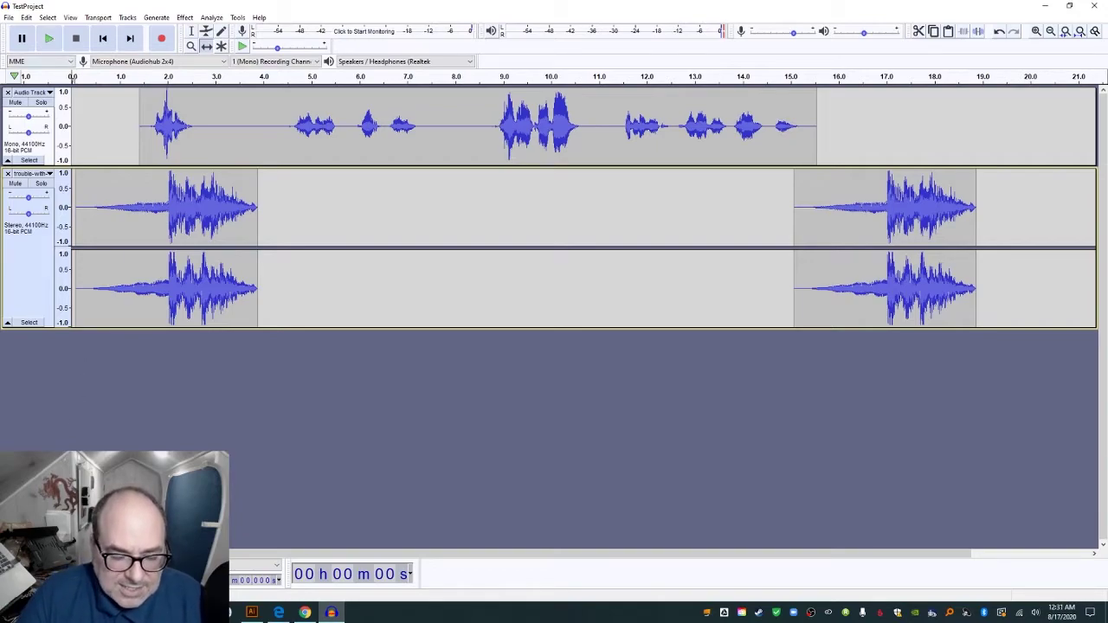
Switch to Chrome and open soundbible.com
click(310, 614)
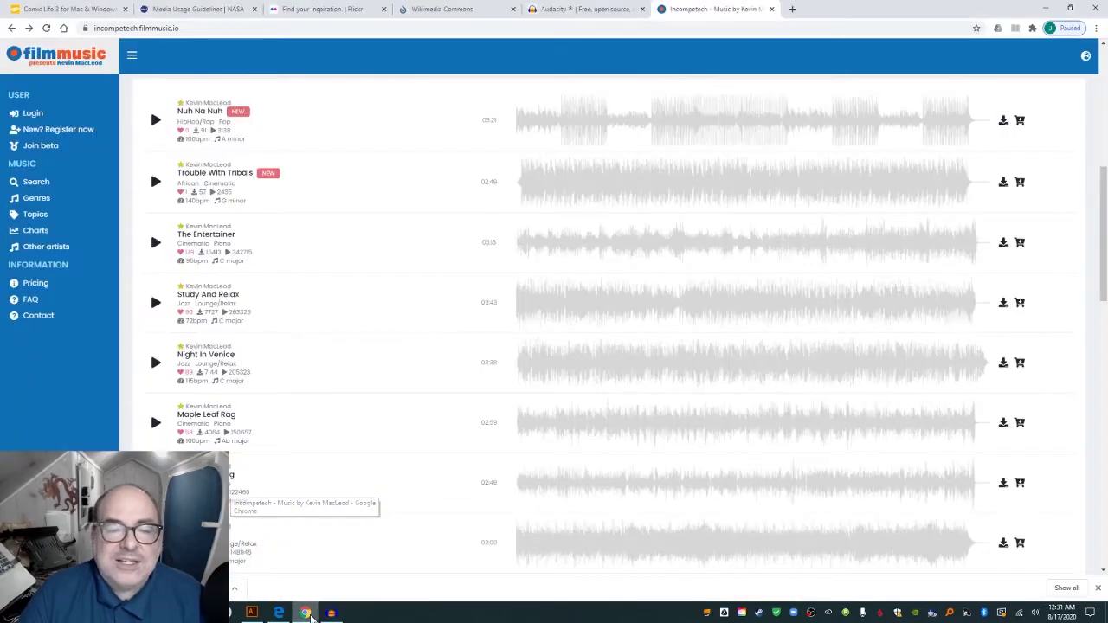
click(223, 28)
text(sound)
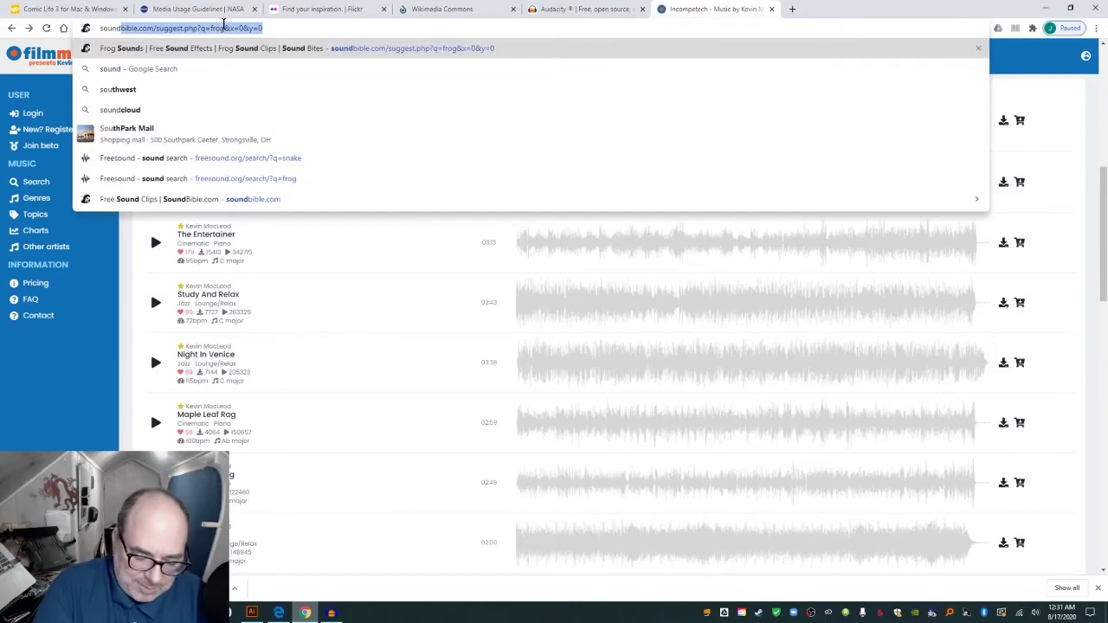
text(bible.com)
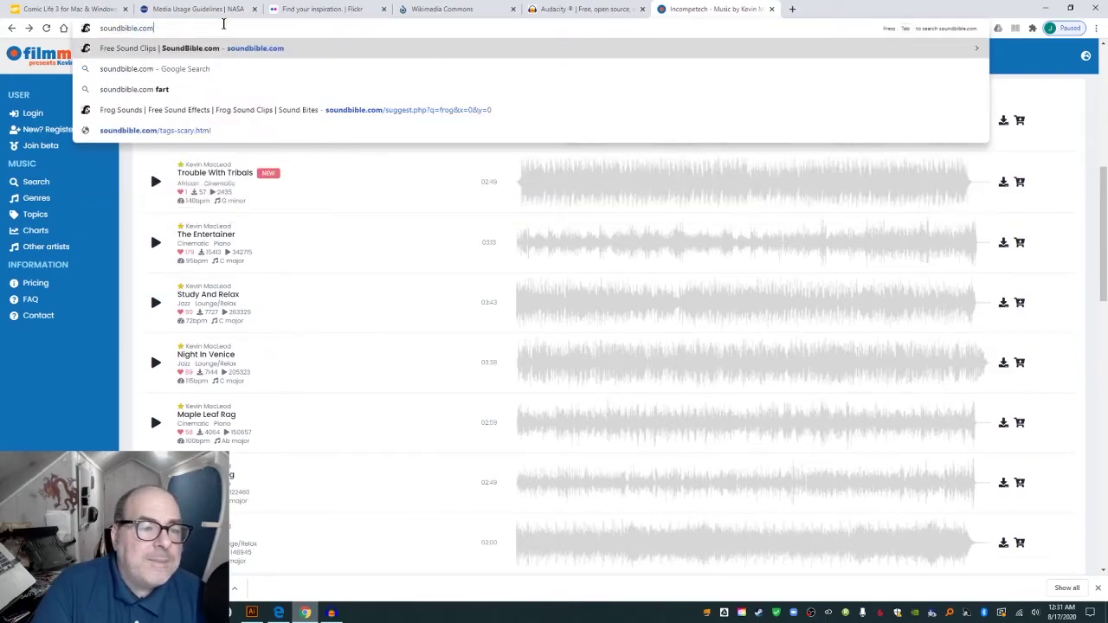
key(Return)
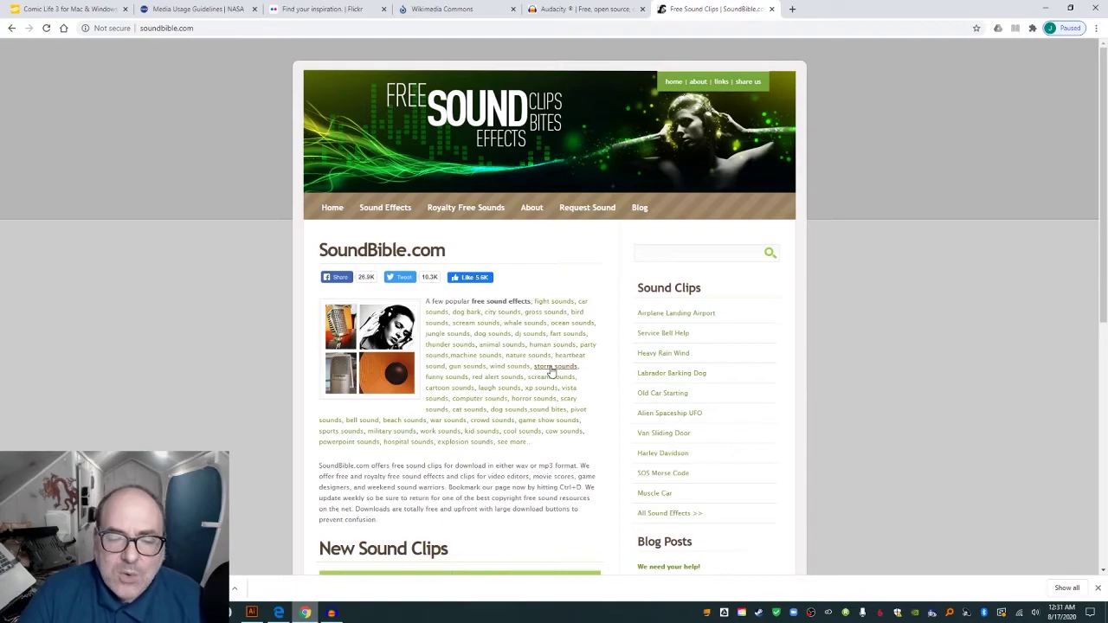
Search SoundBible for "cannon" sound effects
scroll(551, 372, down, 2)
scroll(609, 312, up, 2)
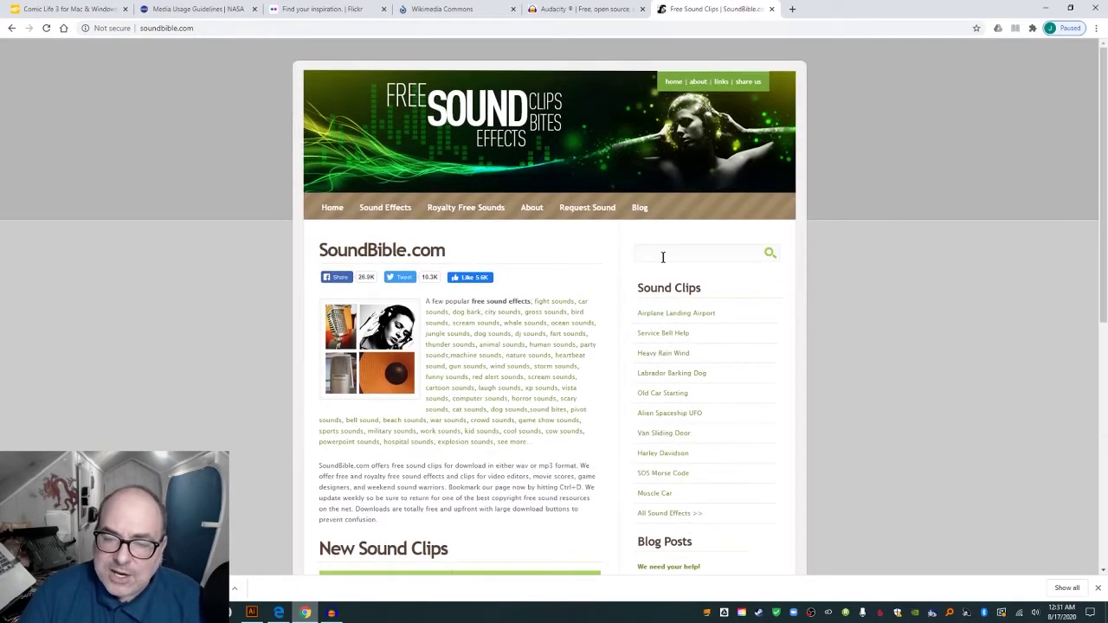
click(662, 257)
text(sn)
key(Return)
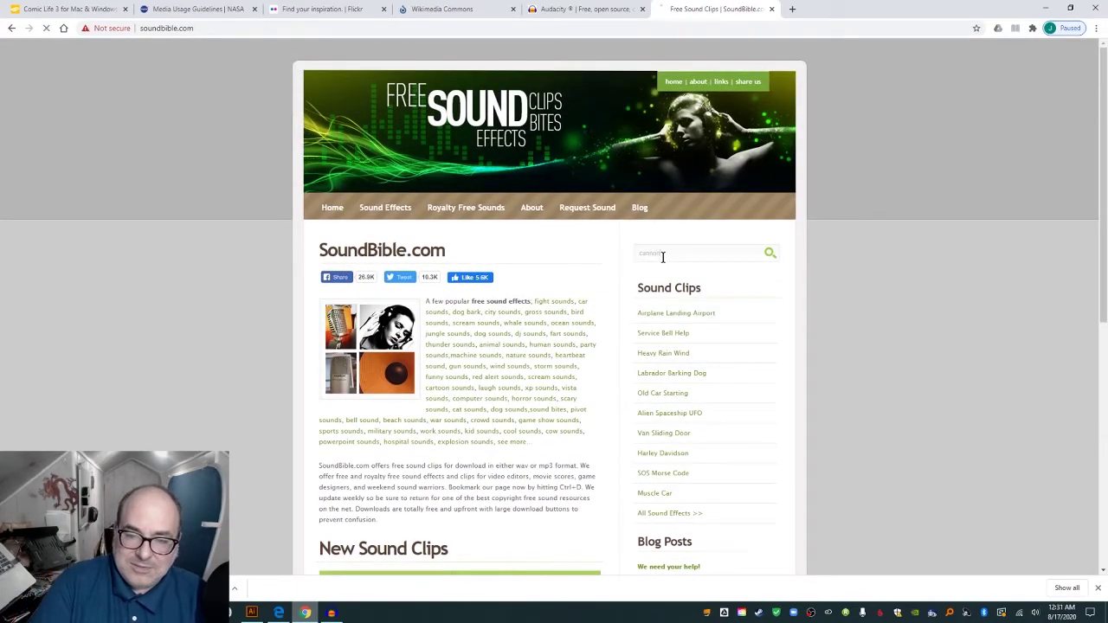
Preview the More Thunder sound in the results list and open its page
scroll(663, 257, down, 1)
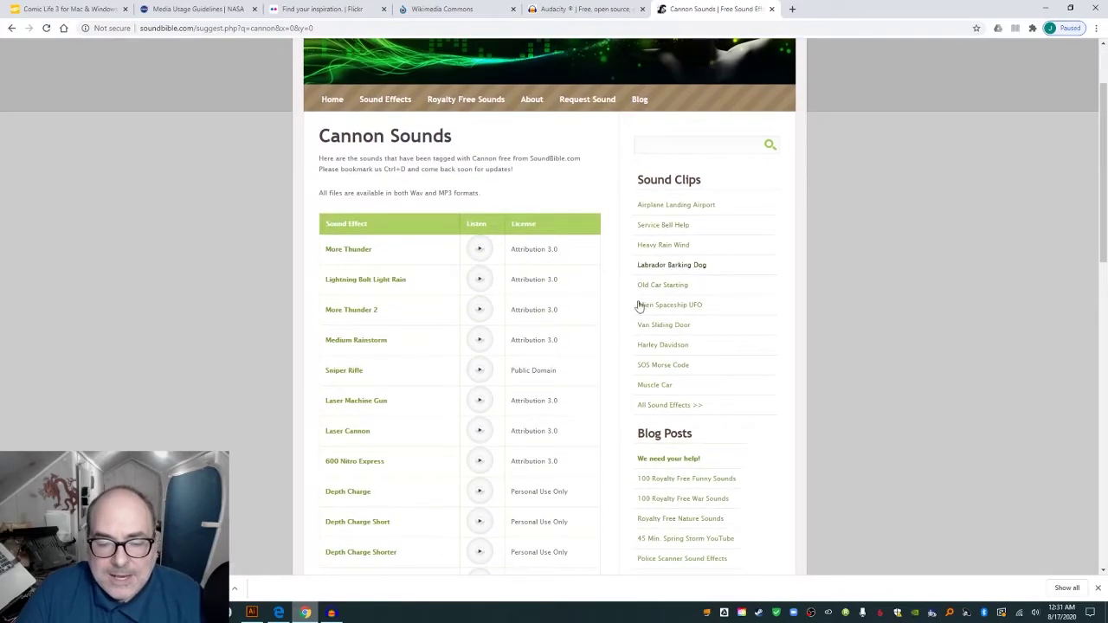
scroll(530, 301, down, 1)
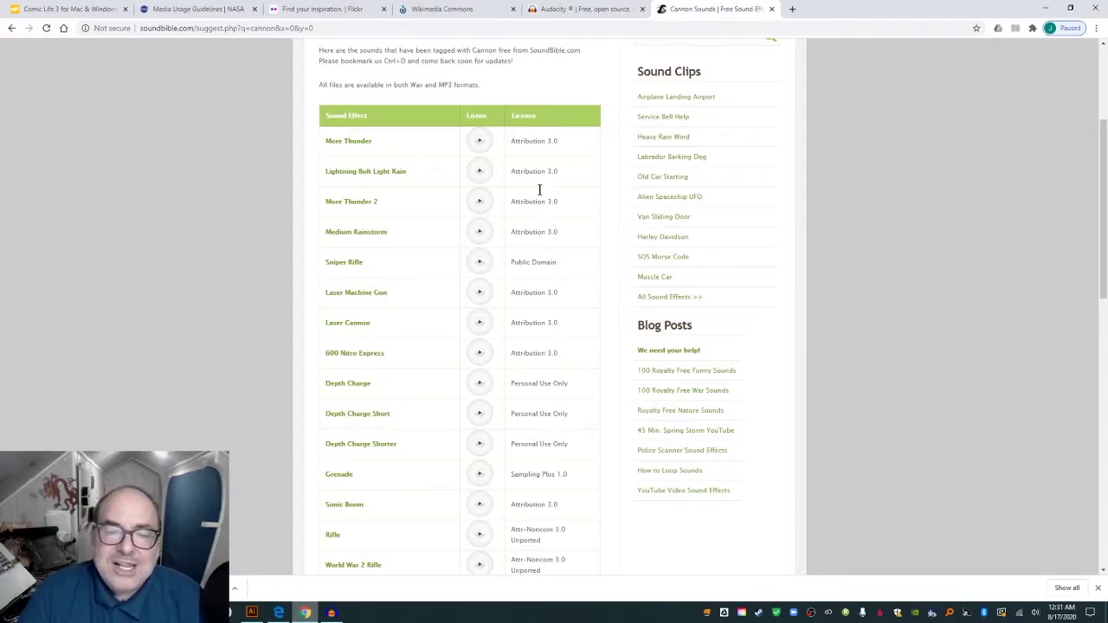
click(477, 142)
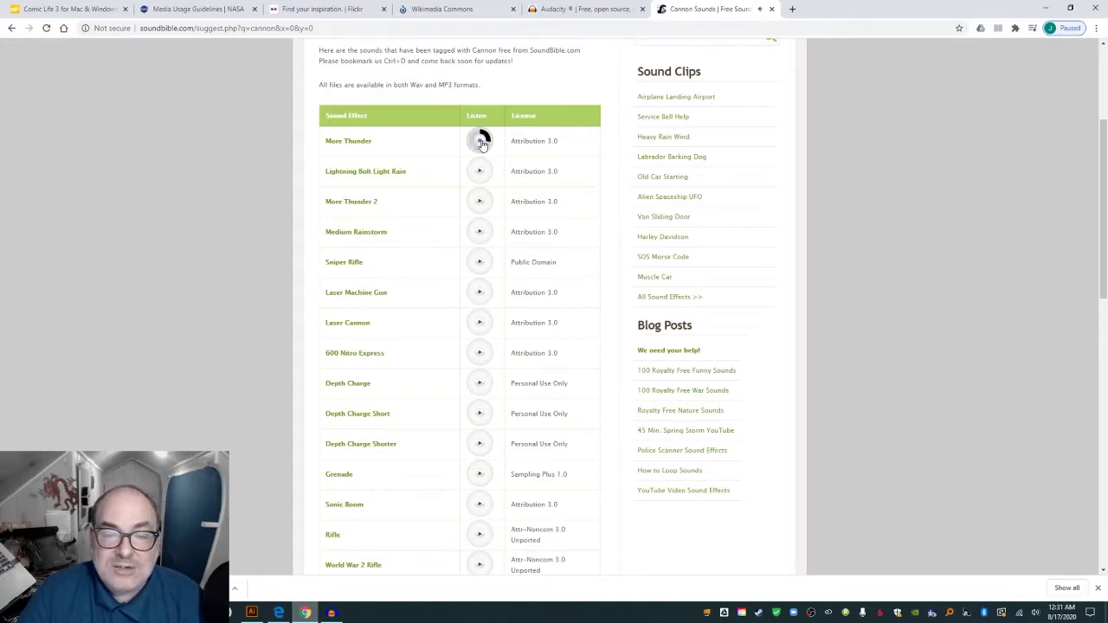
click(363, 149)
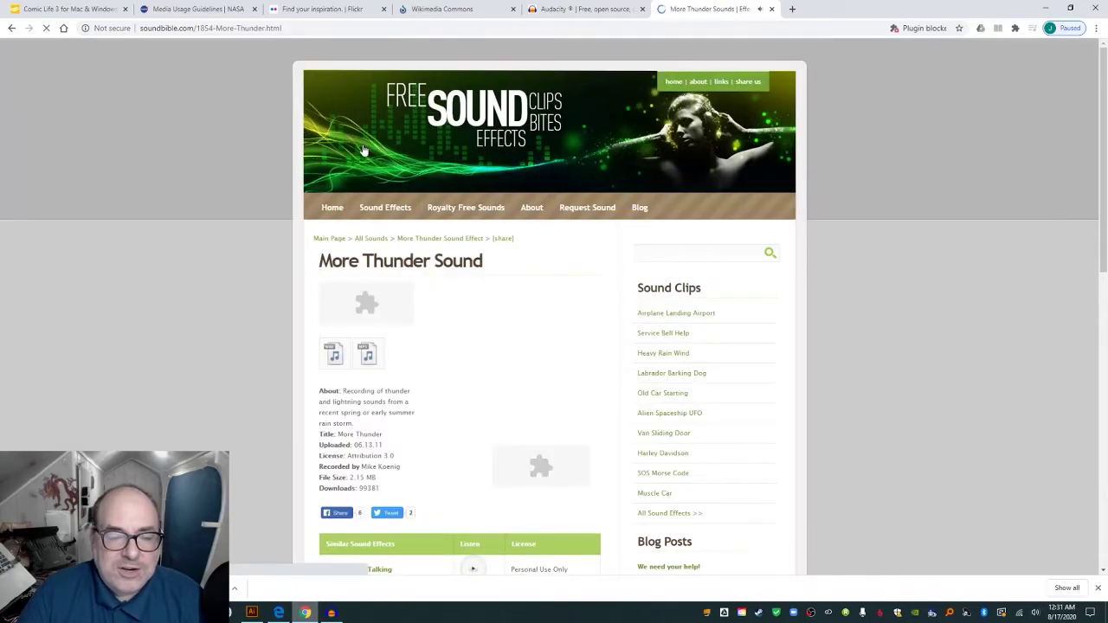
Save the More Thunder sound's WAV file in the Audio Test folder inside Video Capture on the New Files (D:) drive
scroll(360, 282, down, 1)
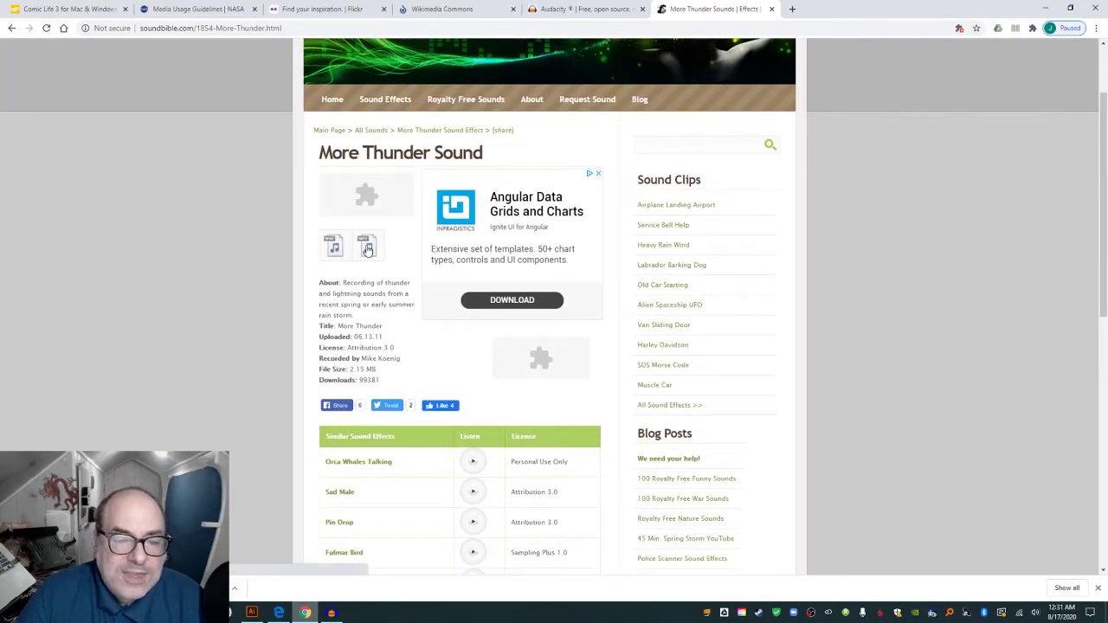
right_click(336, 250)
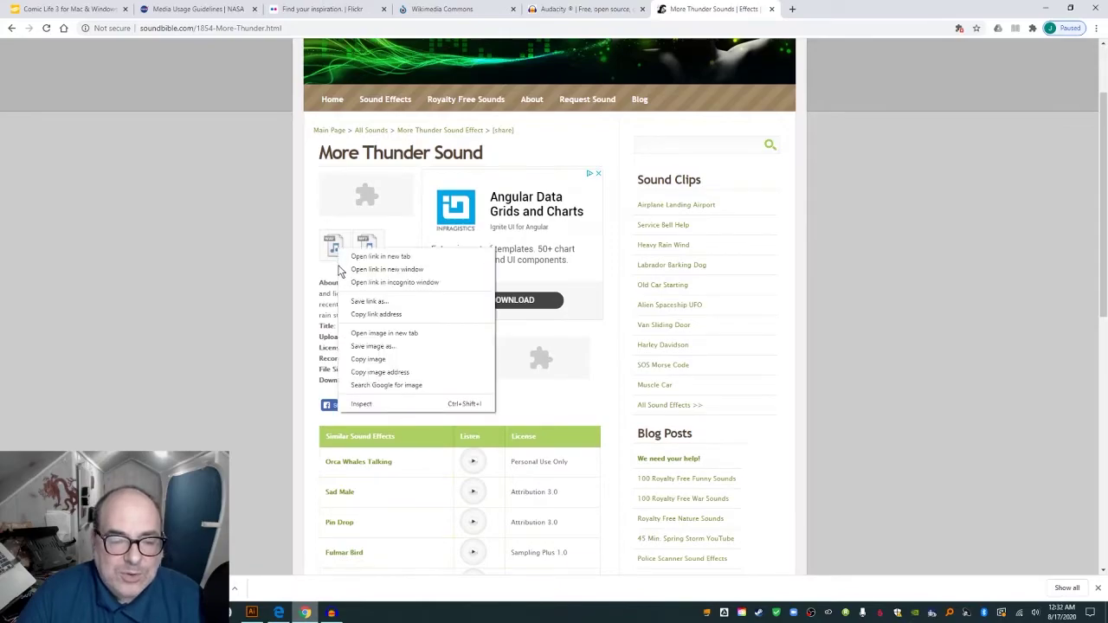
click(352, 301)
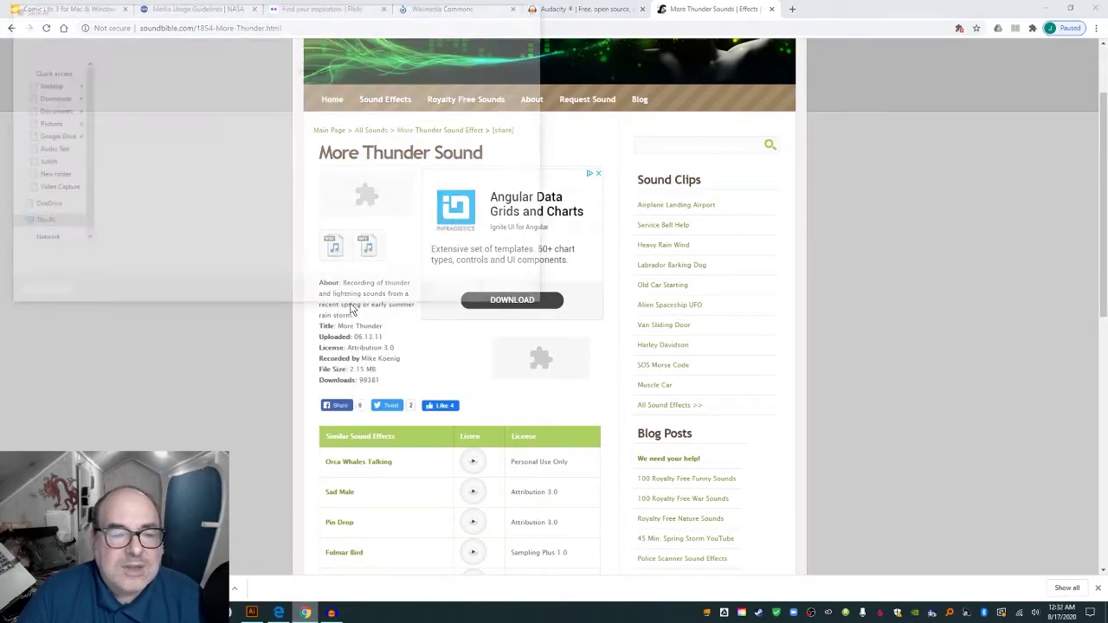
scroll(35, 197, down, 1)
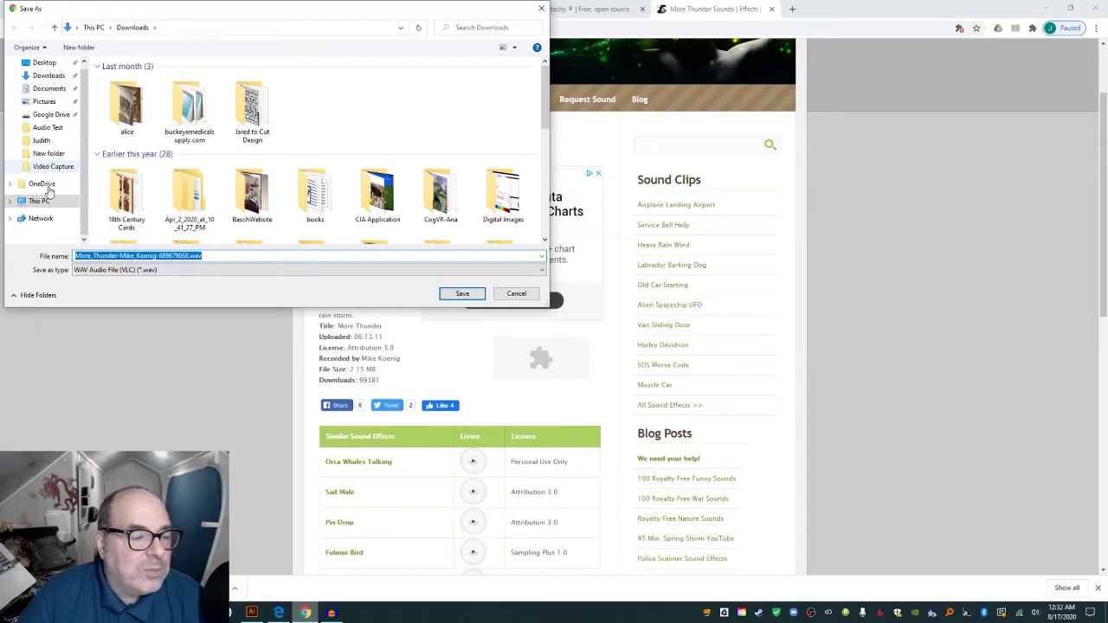
click(46, 204)
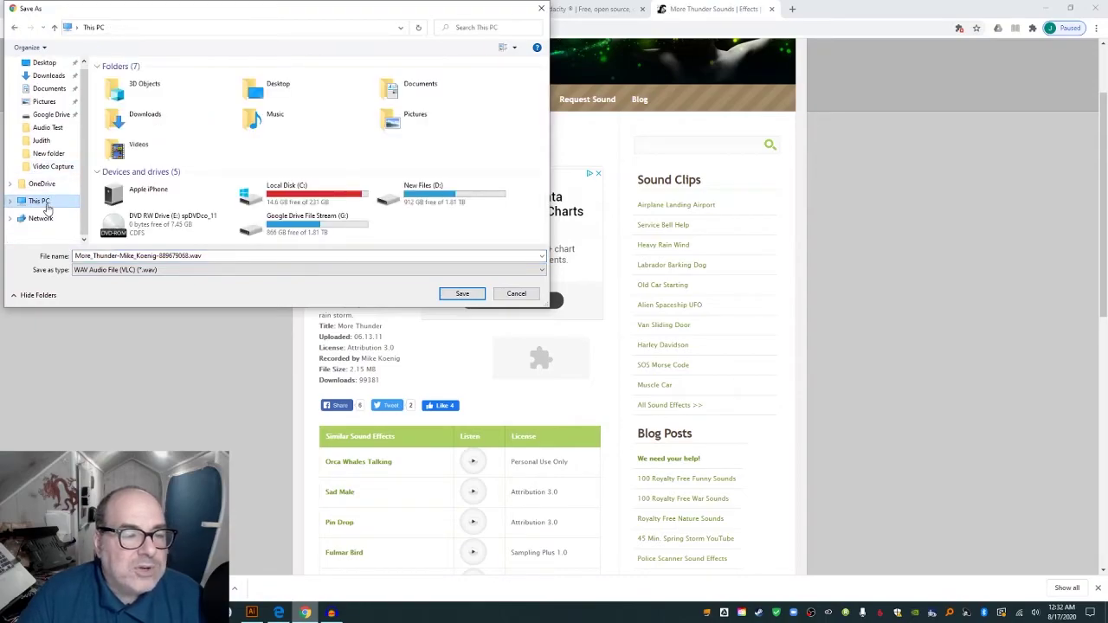
double_click(391, 195)
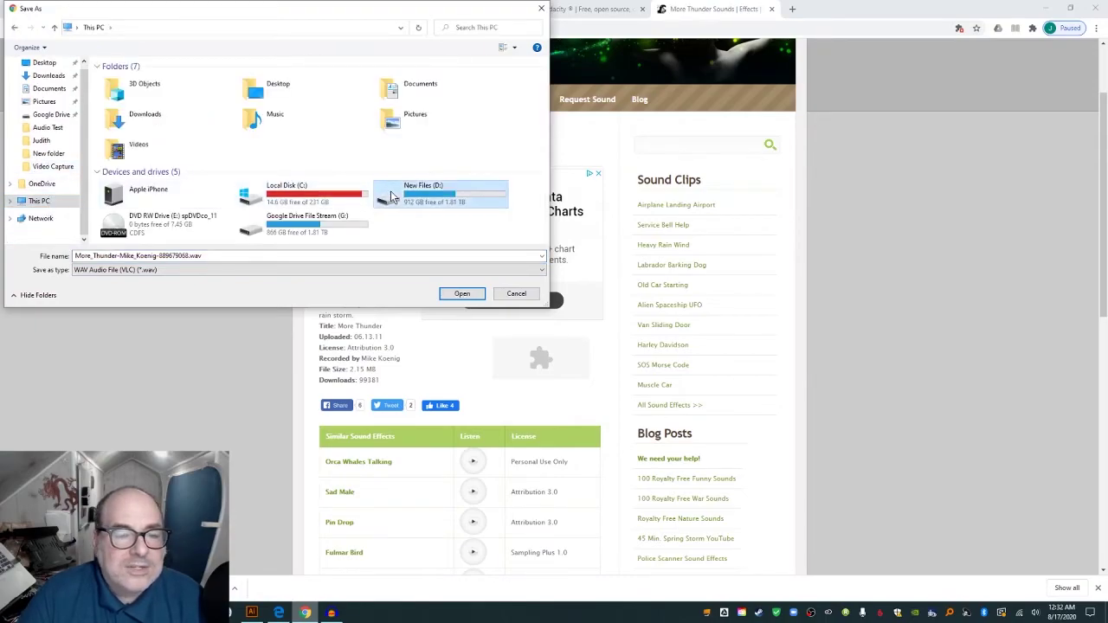
scroll(259, 190, down, 3)
scroll(215, 219, up, 5)
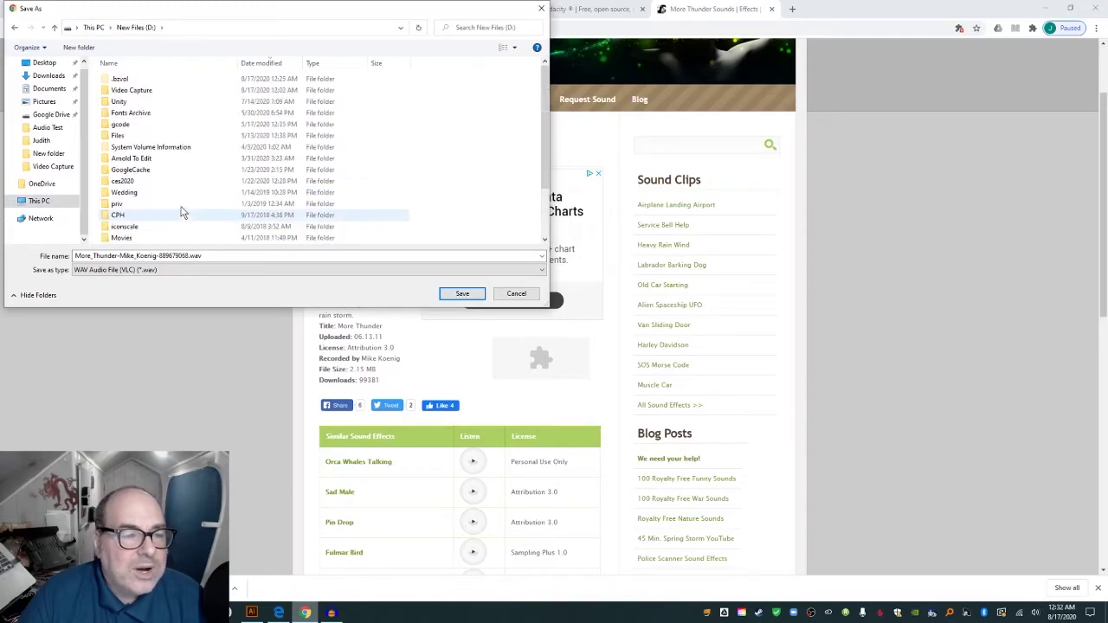
double_click(161, 97)
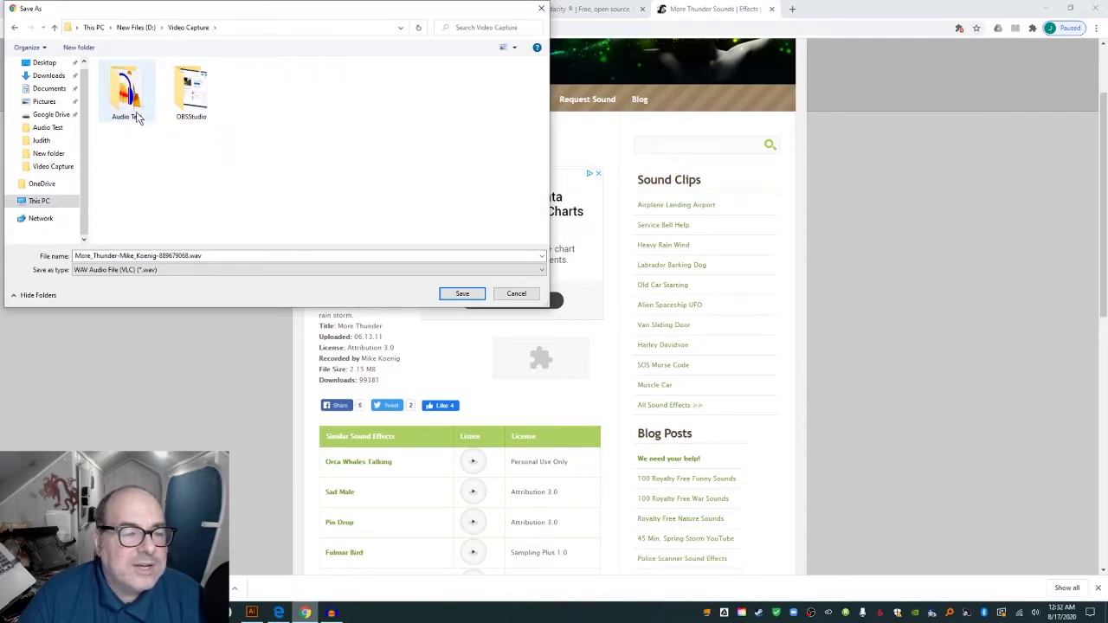
double_click(132, 103)
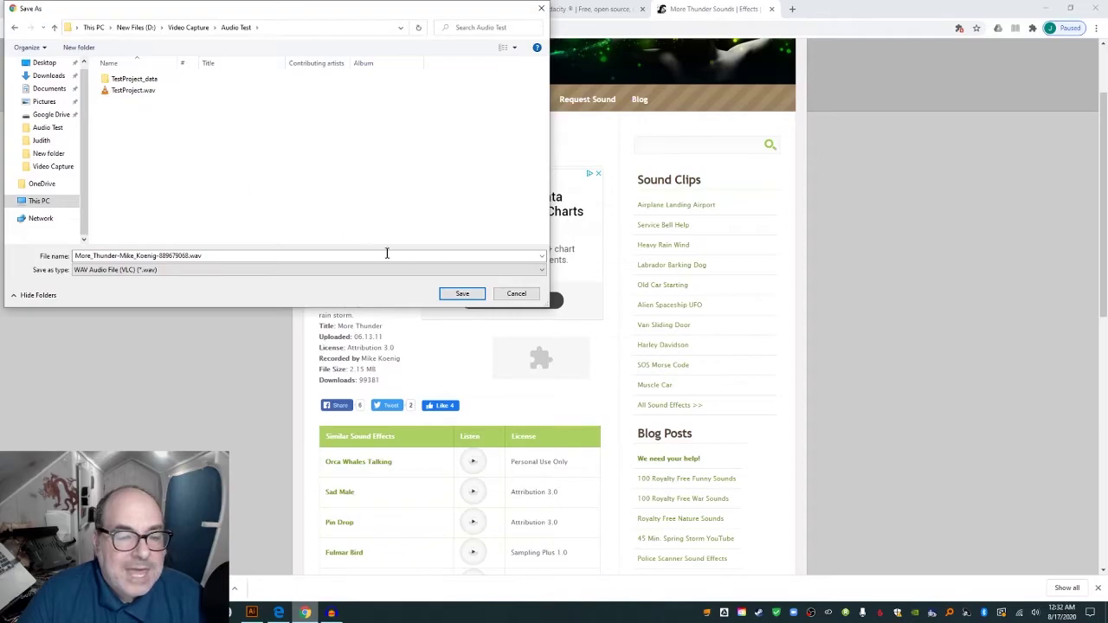
click(459, 295)
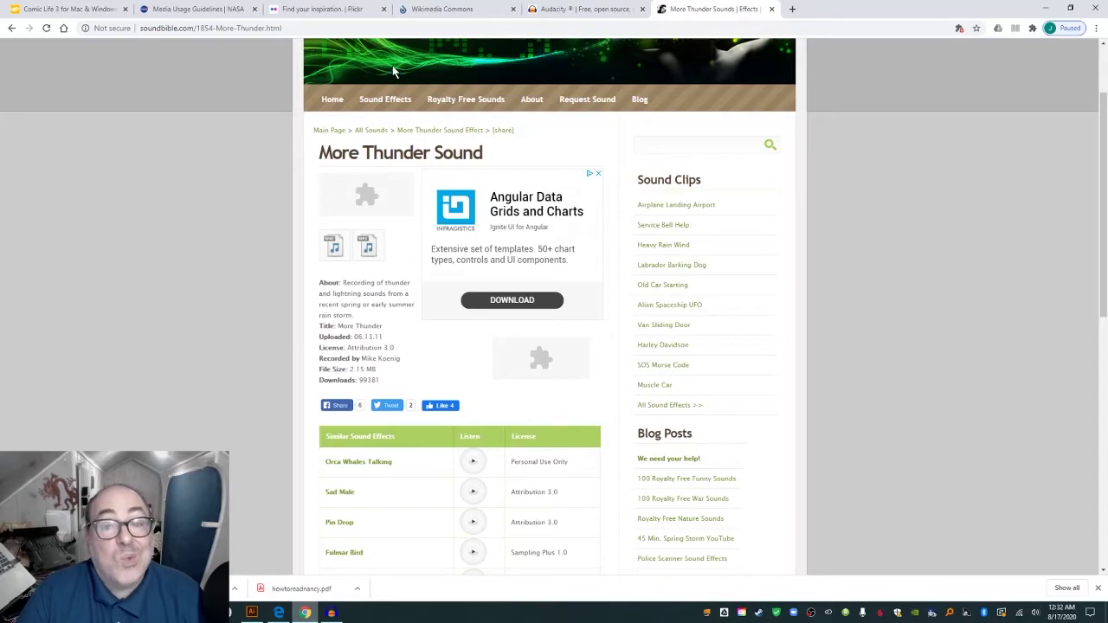
Switch to Audacity and import the More_Thunder WAV file from the Audio Test folder into the project
click(332, 613)
click(8, 18)
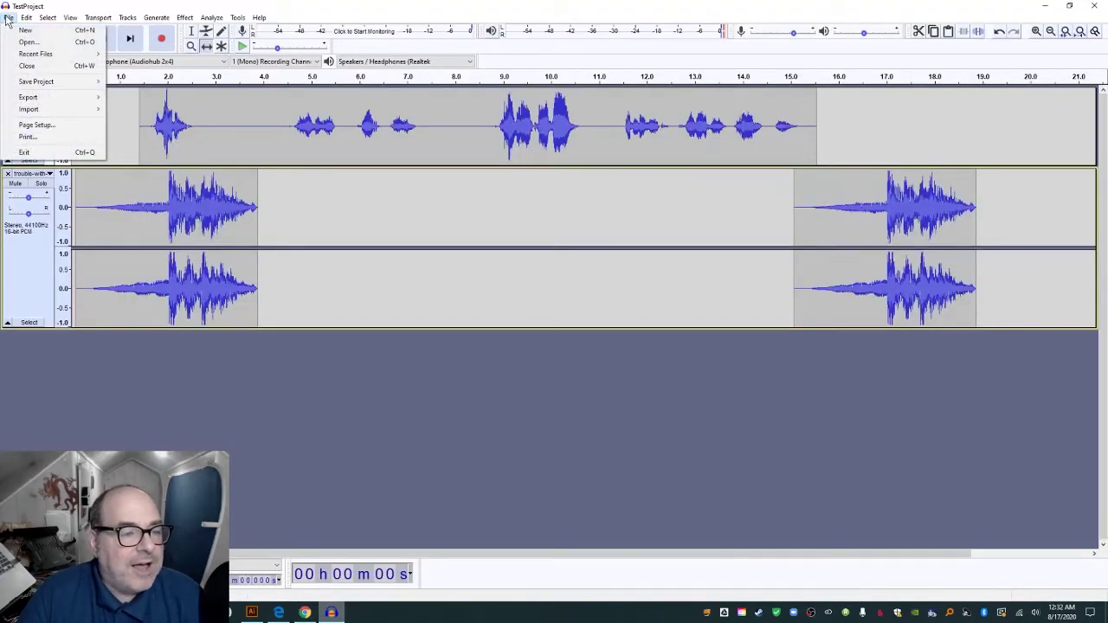
mouse_move(45, 109)
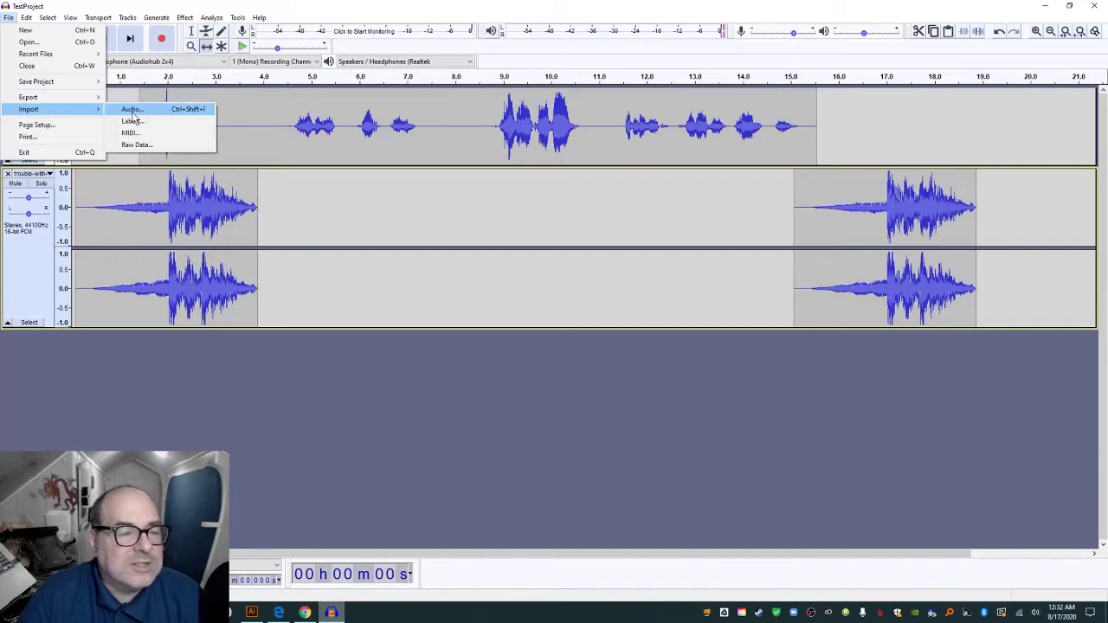
click(132, 111)
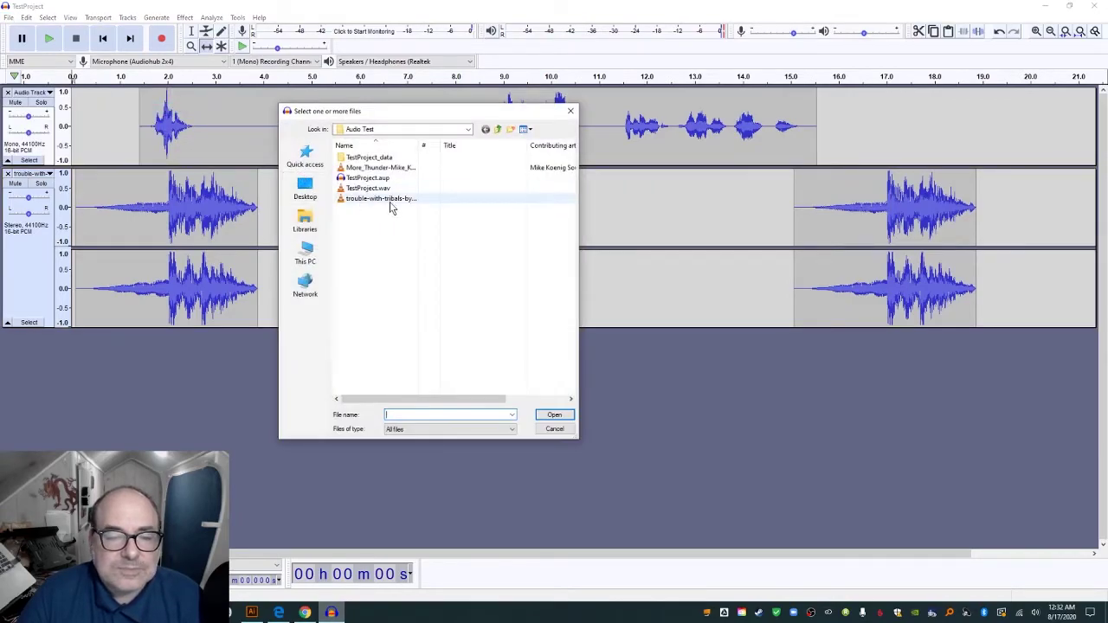
double_click(386, 168)
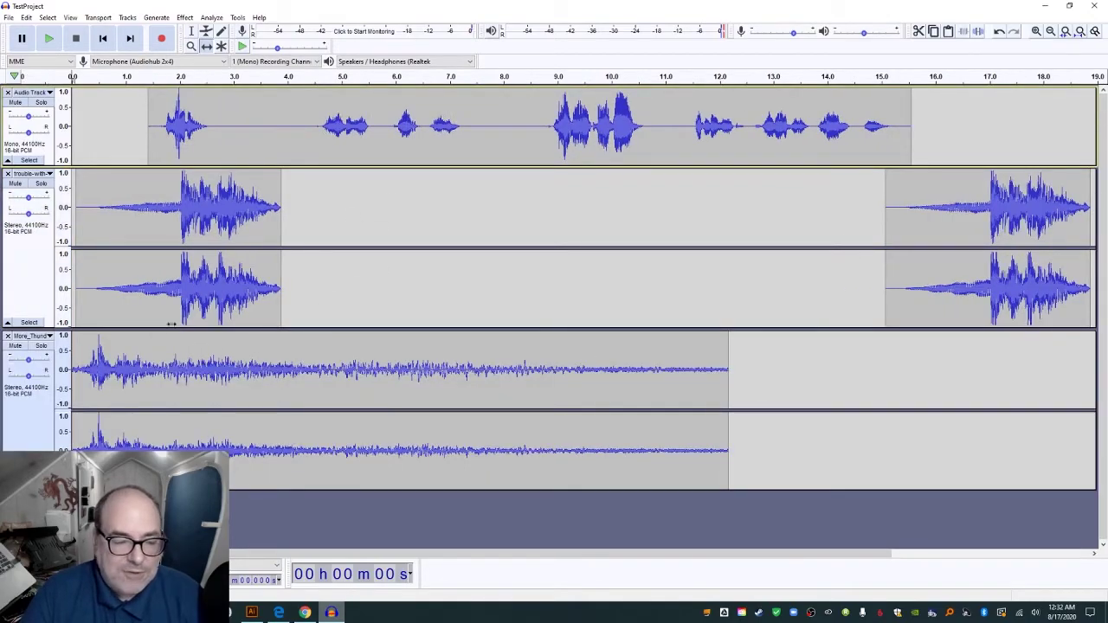
Shift the thunder clip along the timeline so it starts at about 7.5 s
click(206, 46)
drag(116, 374, 526, 357)
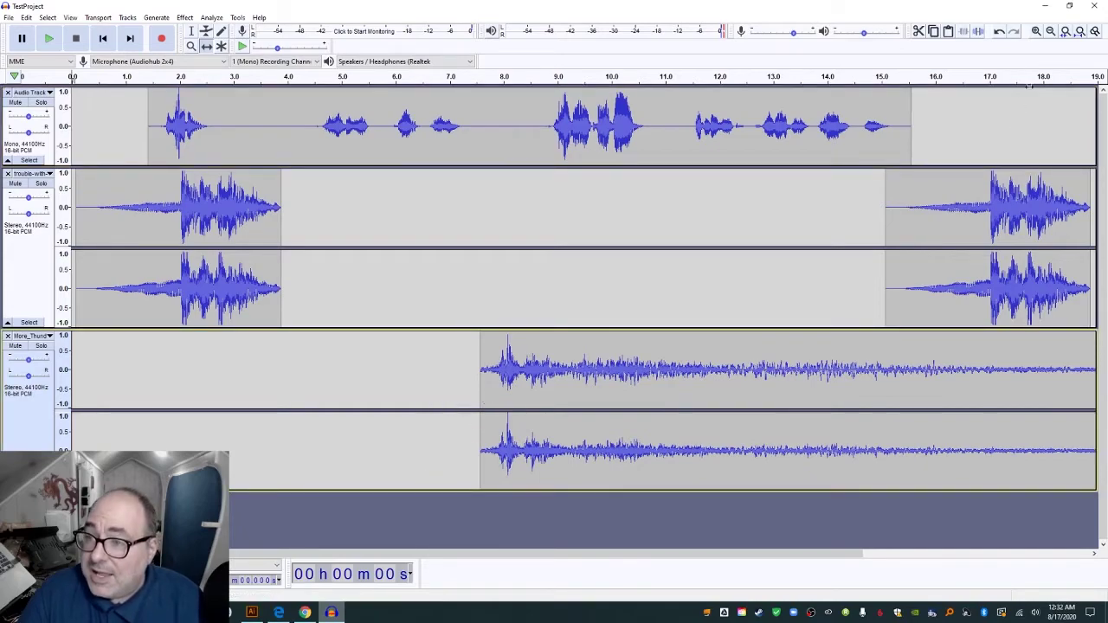
click(1050, 32)
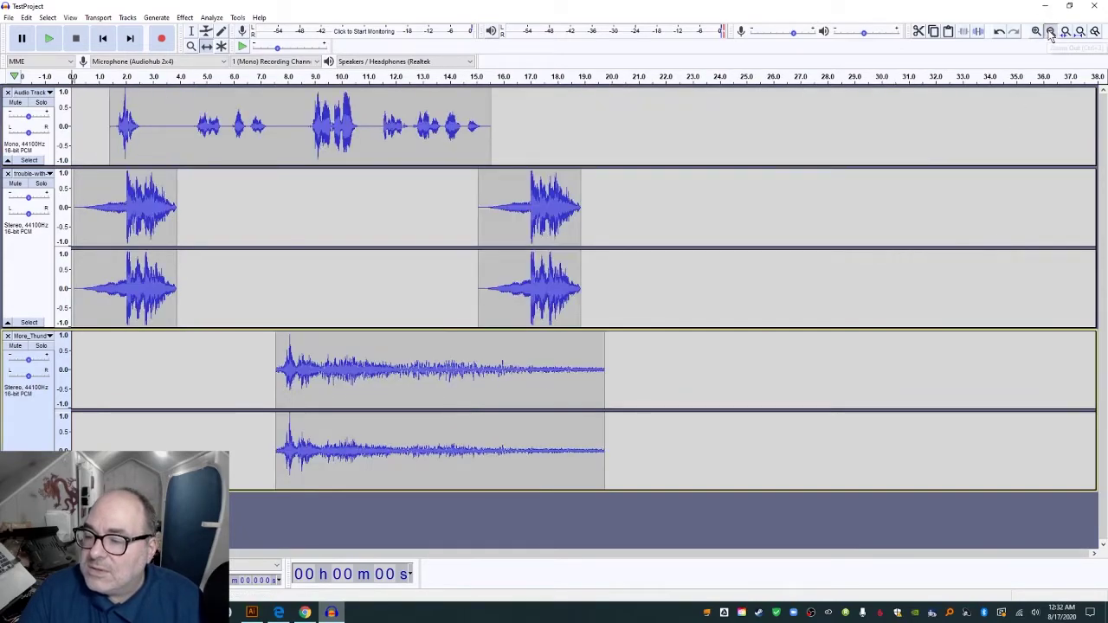
click(1050, 32)
click(1038, 32)
click(1037, 32)
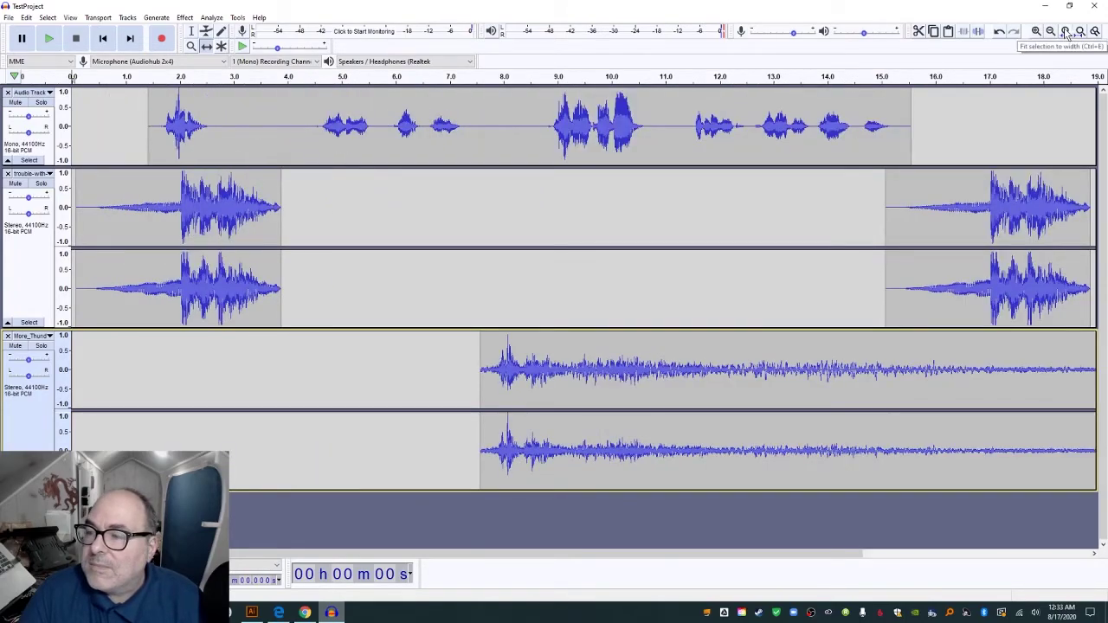
click(1065, 32)
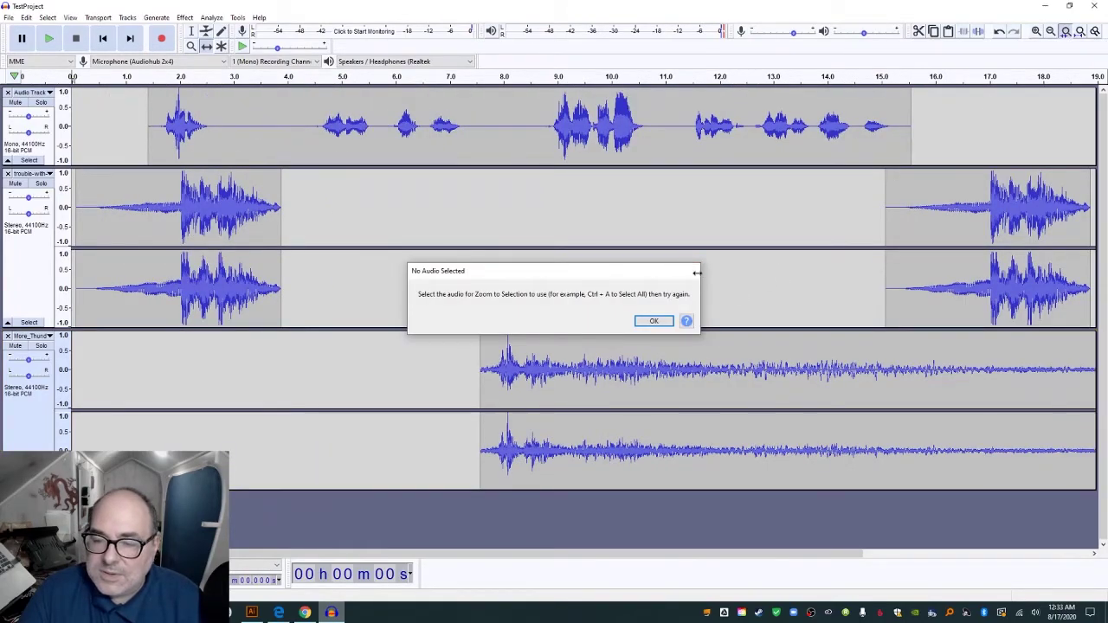
key(Return)
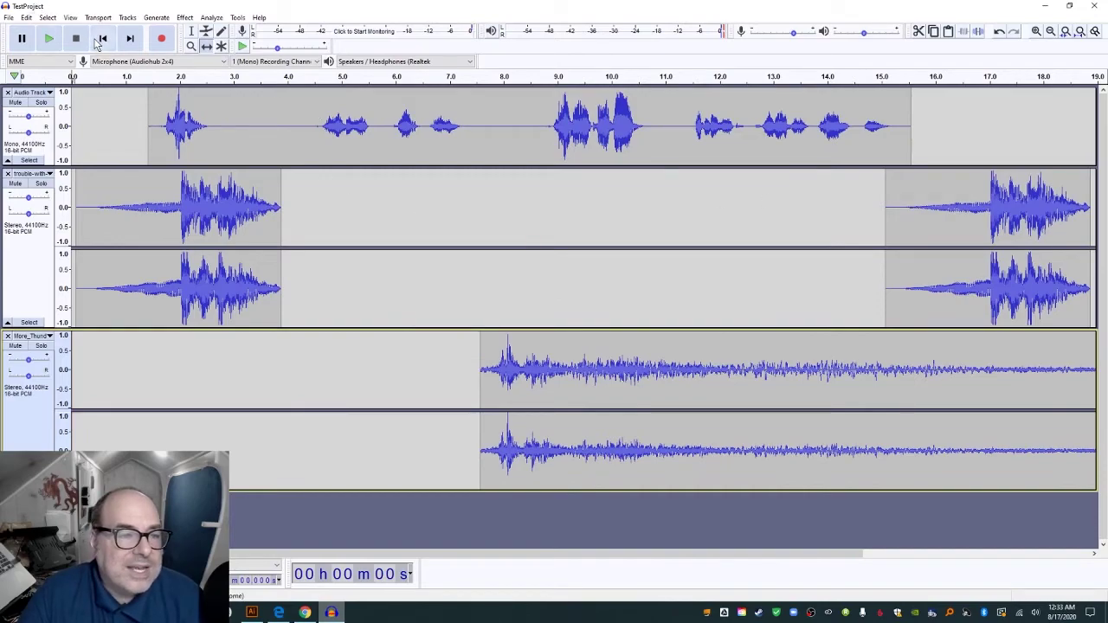
Play the mix while trying different gain levels on the thunder track, ending with the thunder well below the voice
click(49, 39)
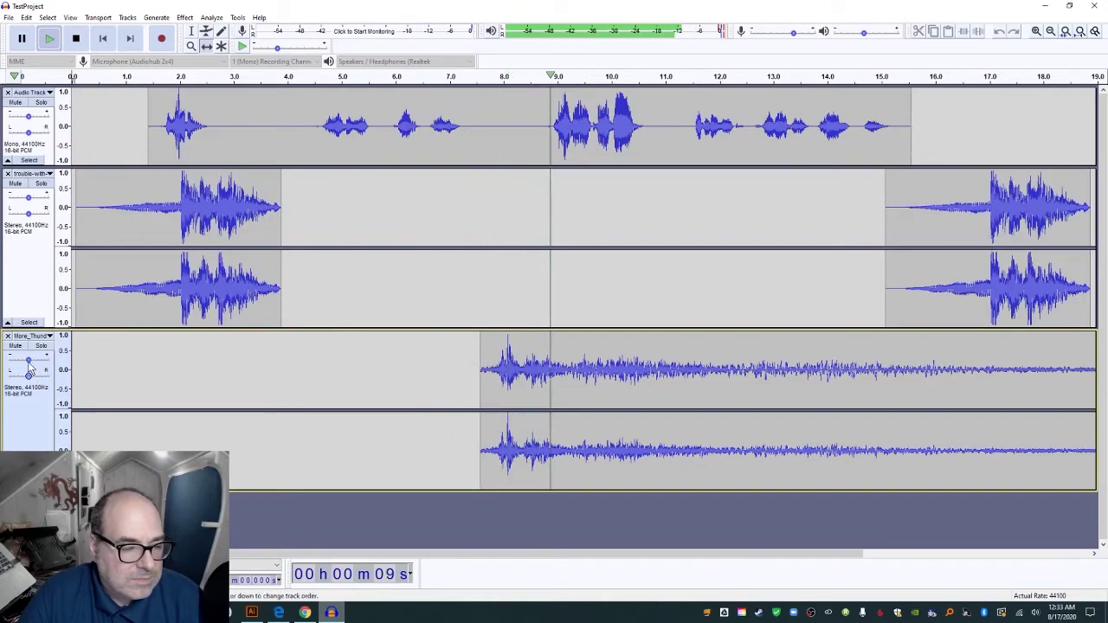
mouse_move(29, 362)
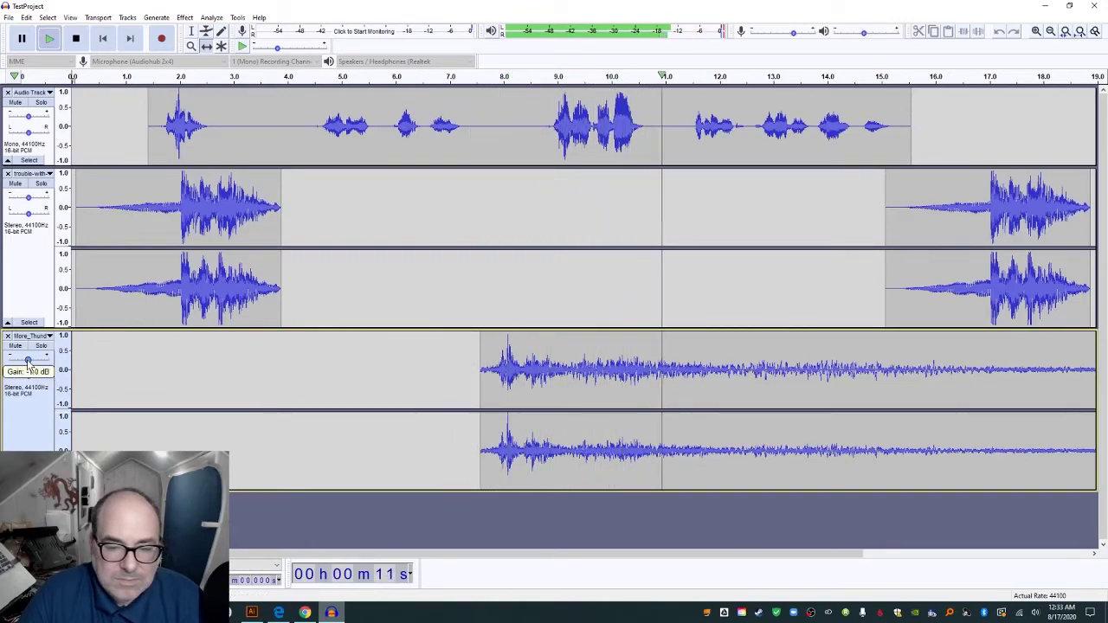
drag(28, 362, 15, 363)
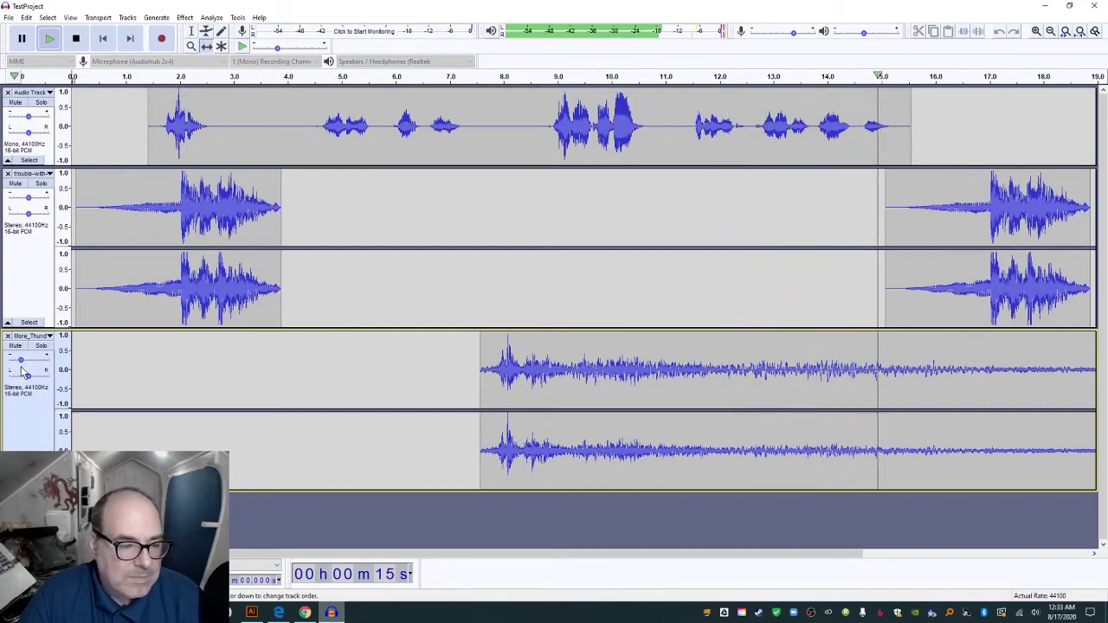
drag(22, 361, 35, 366)
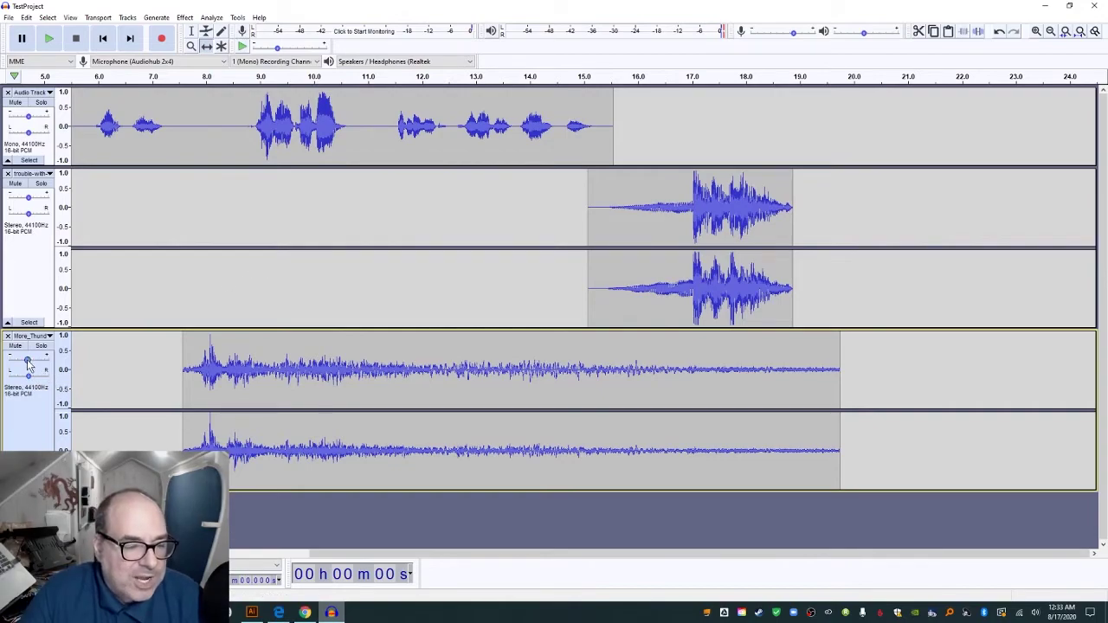
mouse_move(29, 363)
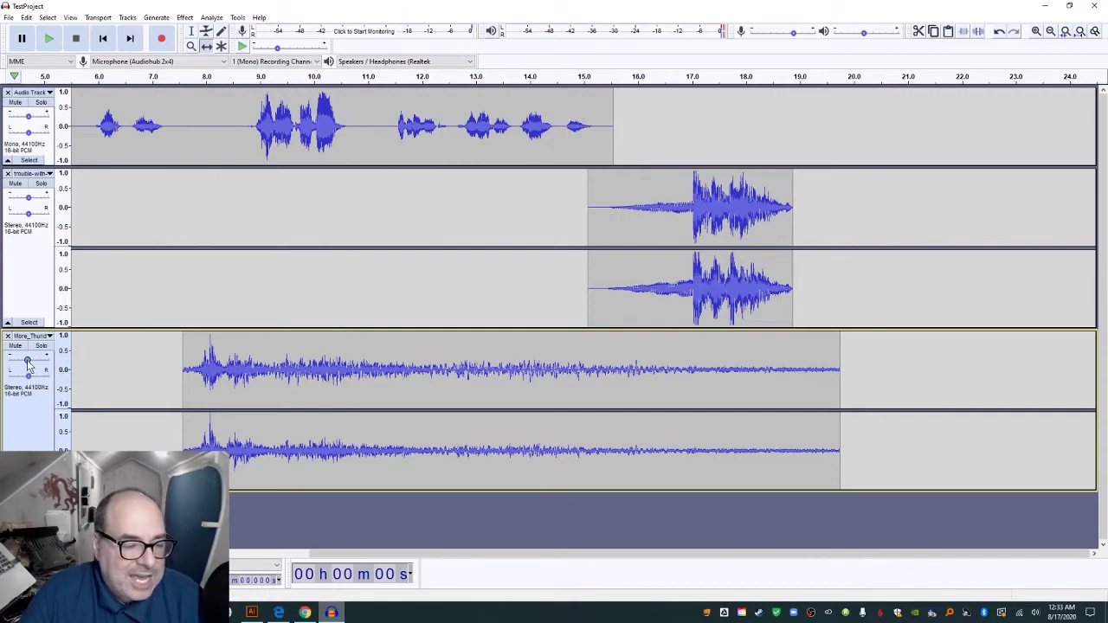
drag(28, 363, 21, 365)
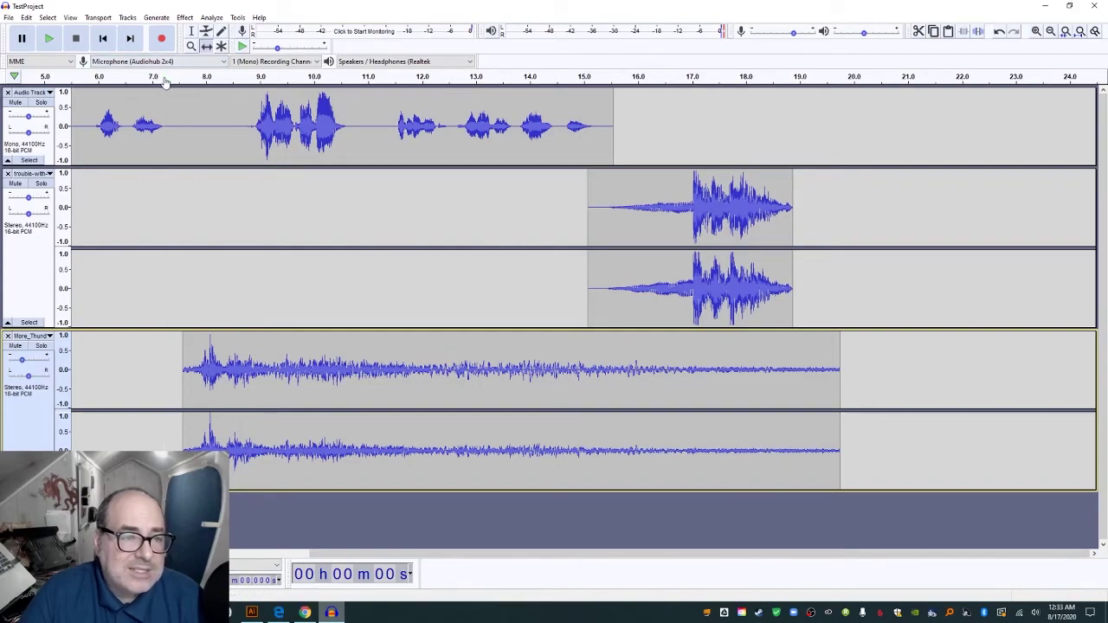
Replay the mix and fine-tune the thunder track's gain to -13.0 dB
key(space)
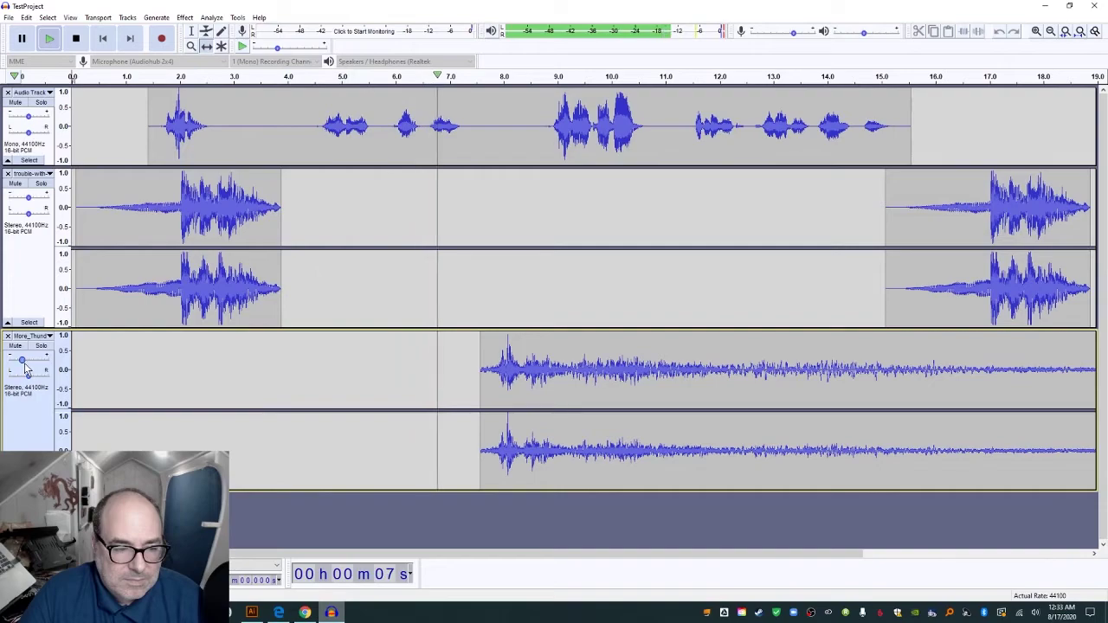
mouse_move(24, 367)
mouse_move(25, 367)
mouse_down()
mouse_move(15, 370)
mouse_move(49, 370)
mouse_move(24, 369)
mouse_up()
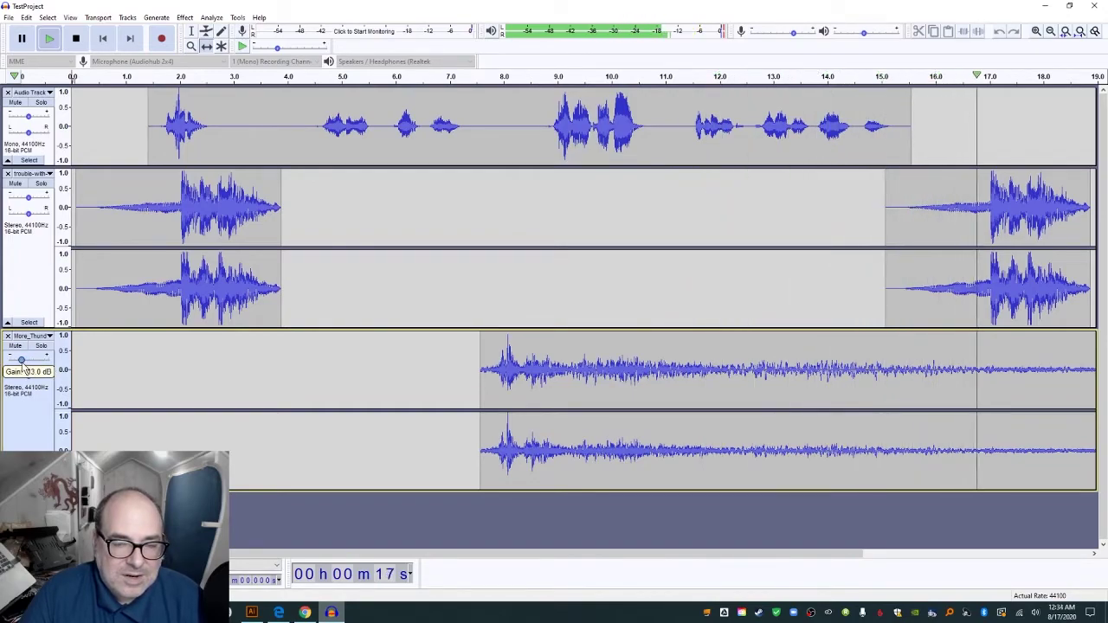
key(space)
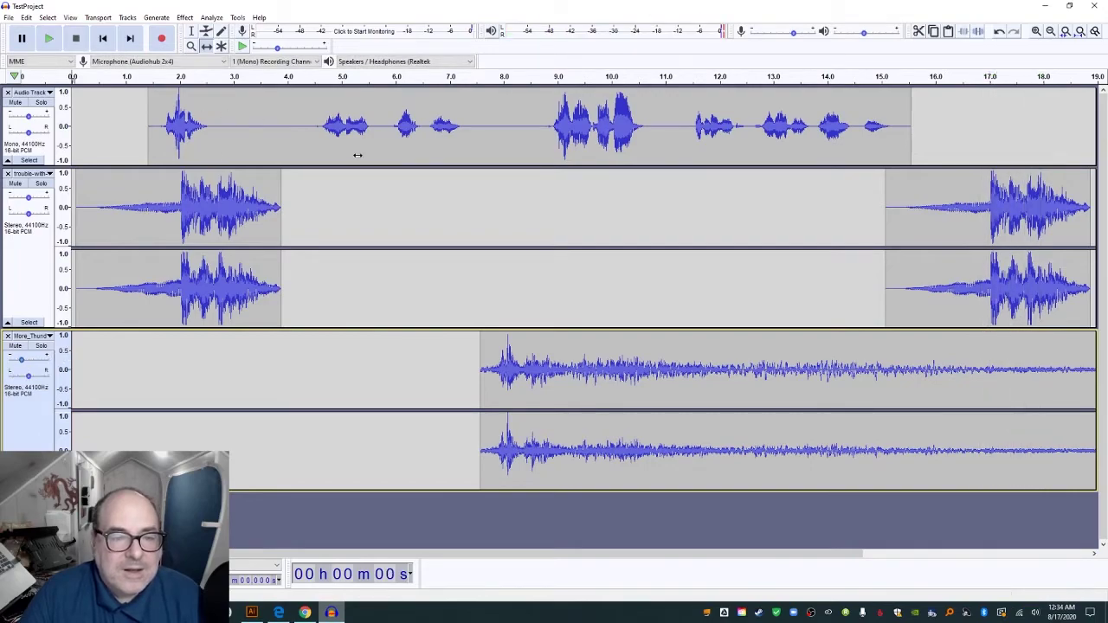
Listen to the mix from the start, through to the end of the thunder clip, to check the balance
click(361, 177)
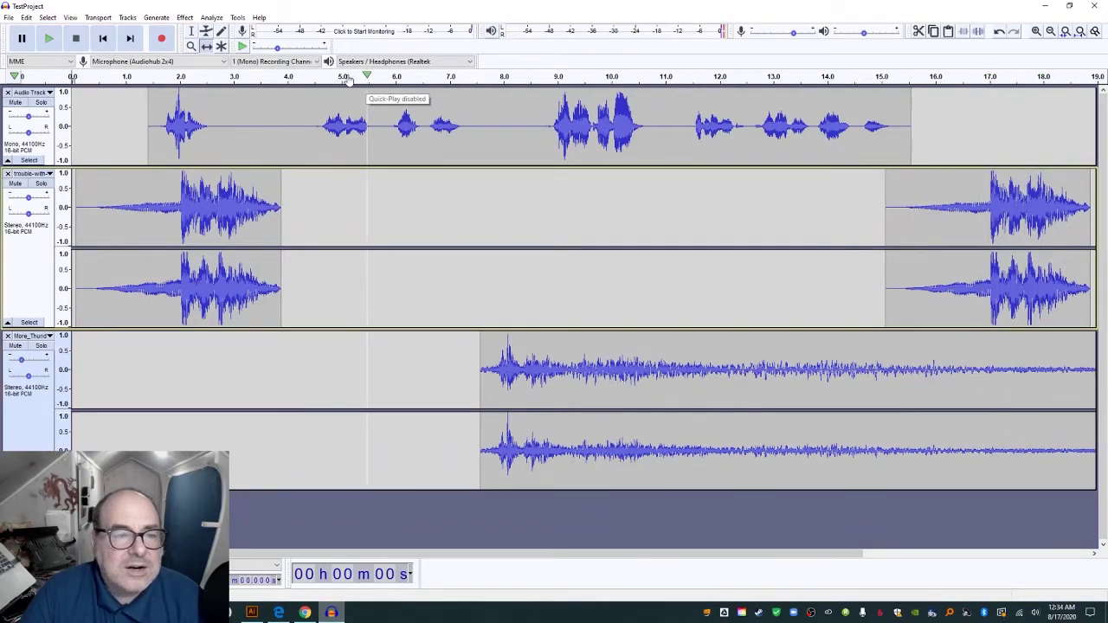
click(49, 39)
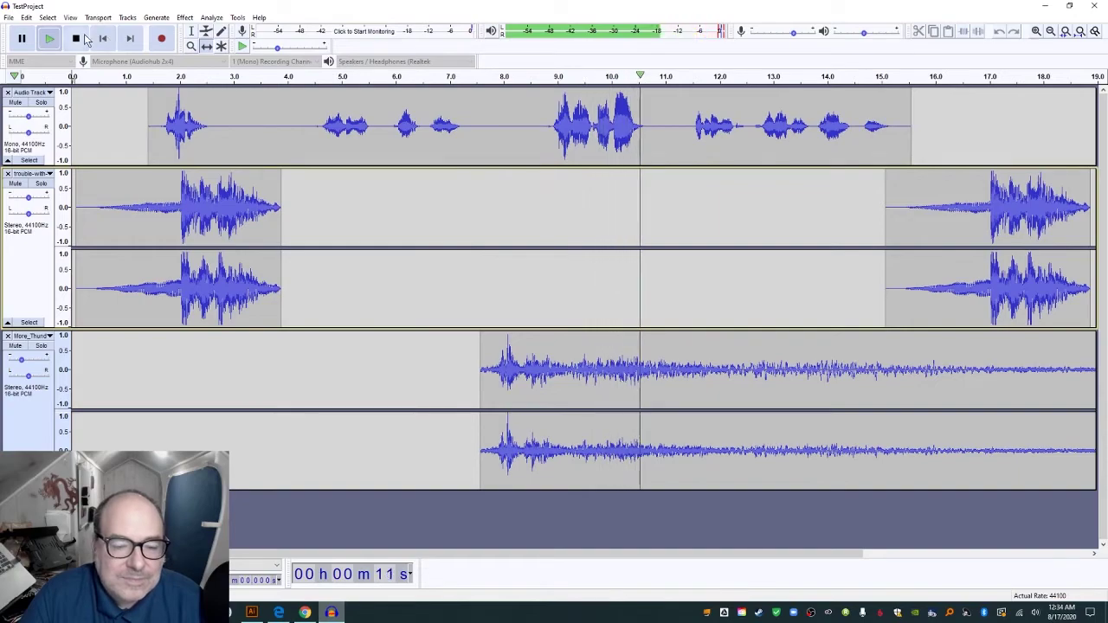
click(84, 39)
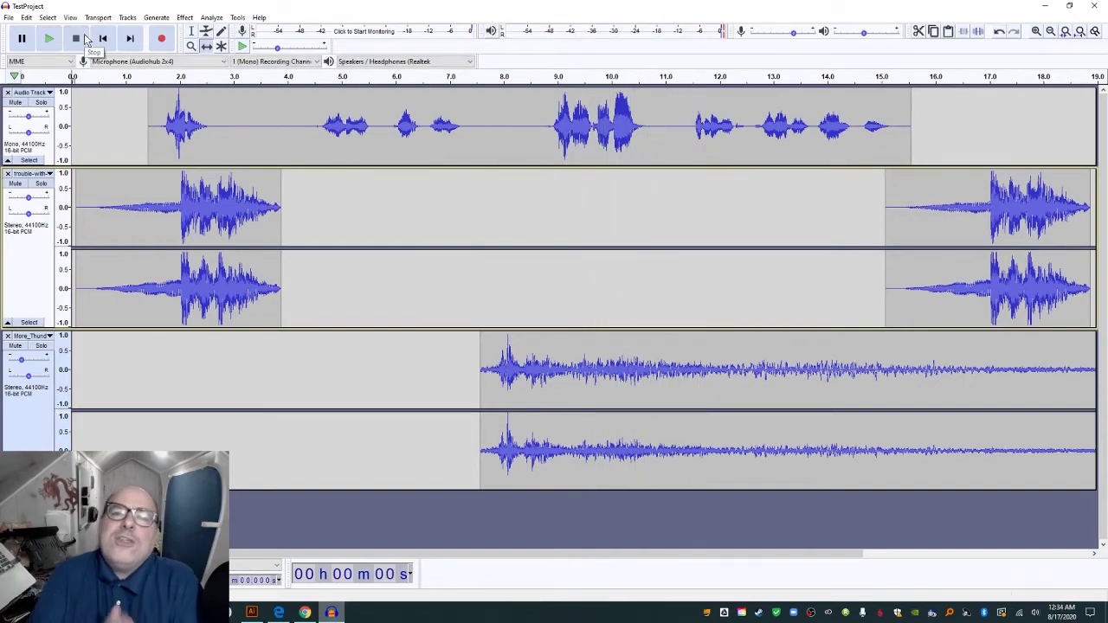
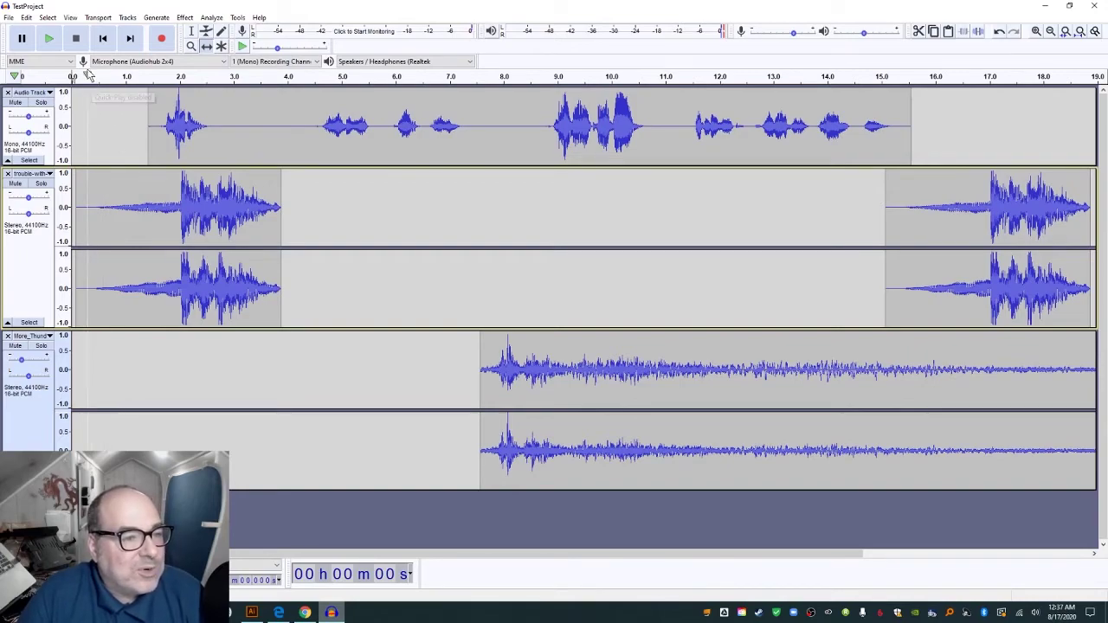
click(49, 40)
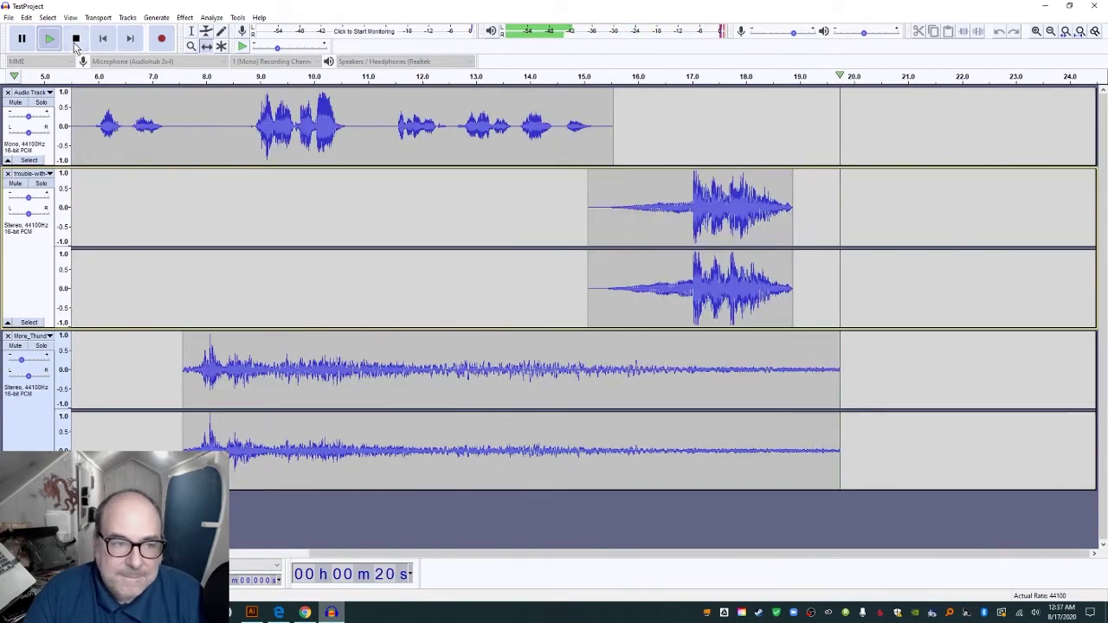
click(75, 41)
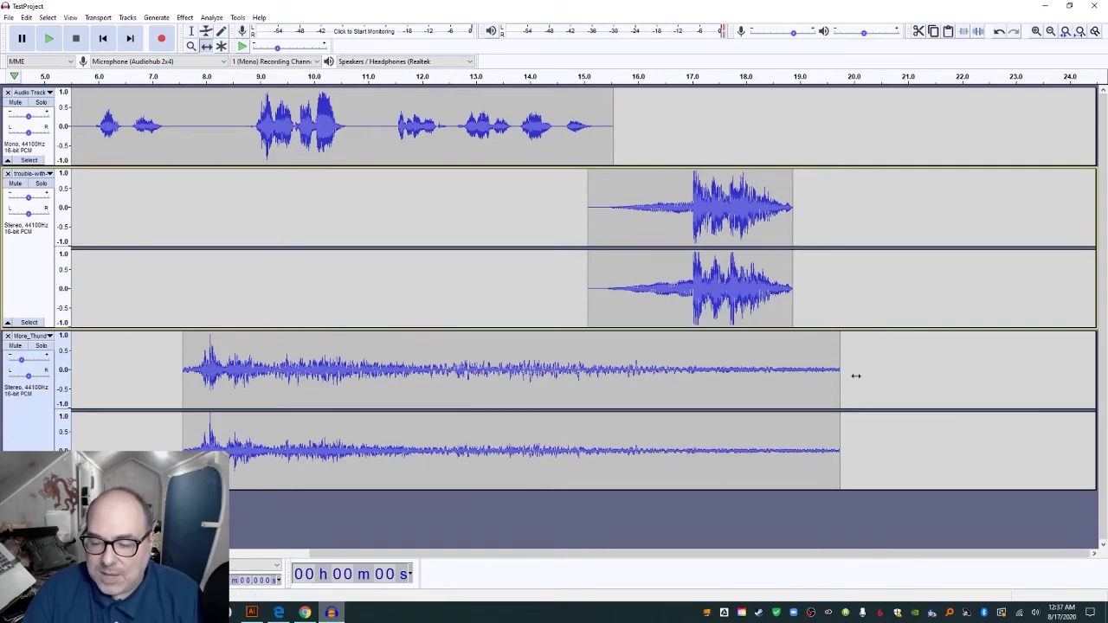
Shift the thunder clip about 0.2 s later and apply Fade Out twice to its tail from about 17.9 s to the end
mouse_move(752, 390)
mouse_down()
mouse_move(776, 390)
mouse_move(762, 390)
mouse_up()
click(192, 32)
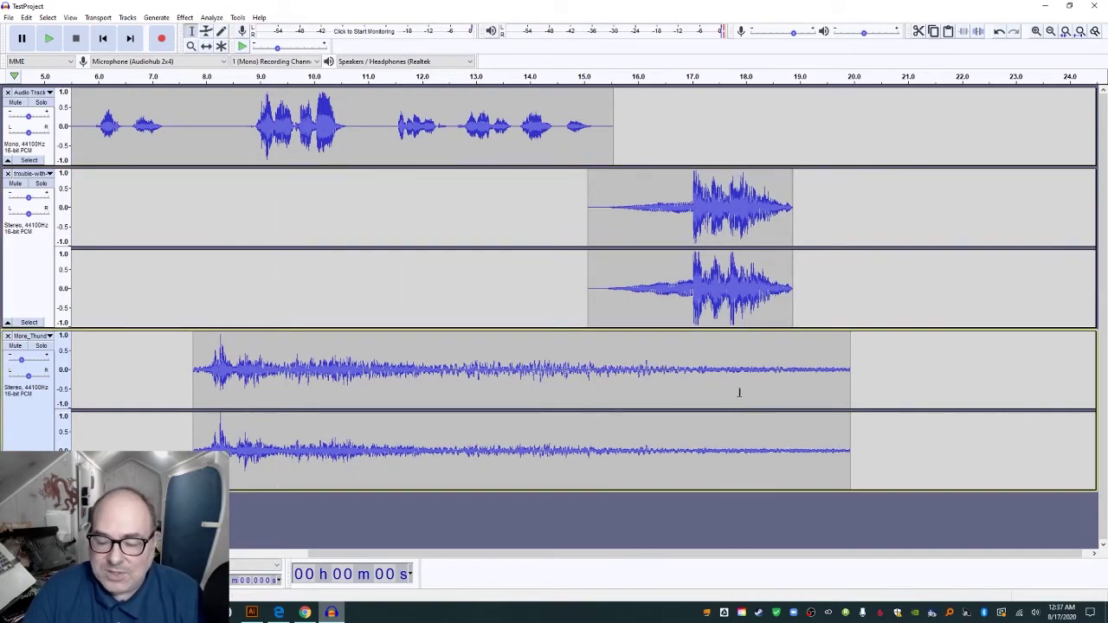
drag(738, 391, 853, 411)
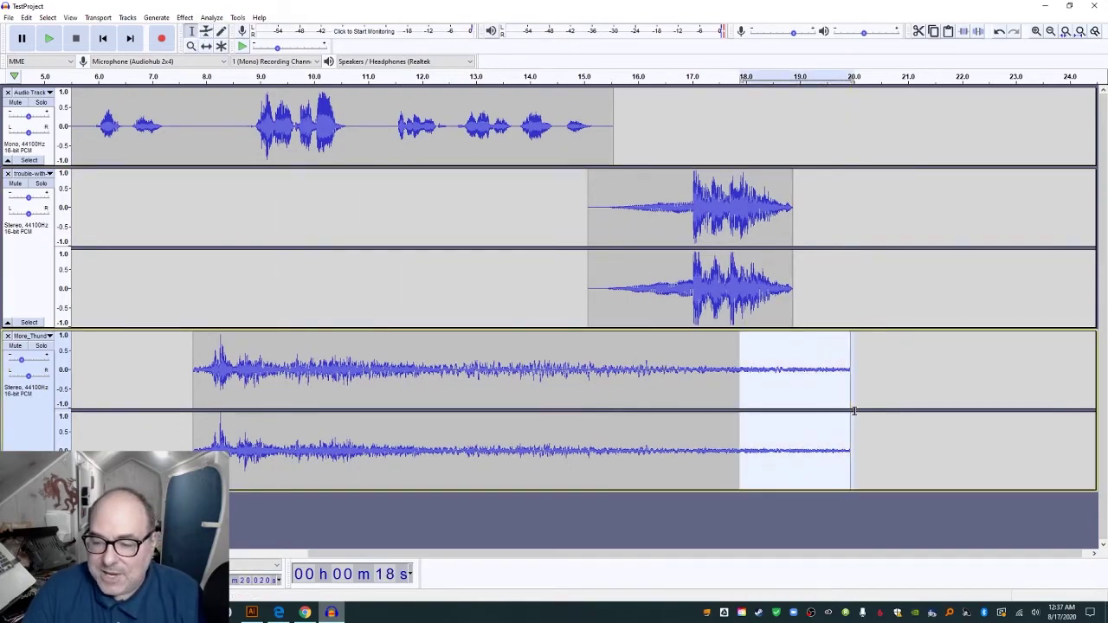
click(184, 17)
click(241, 192)
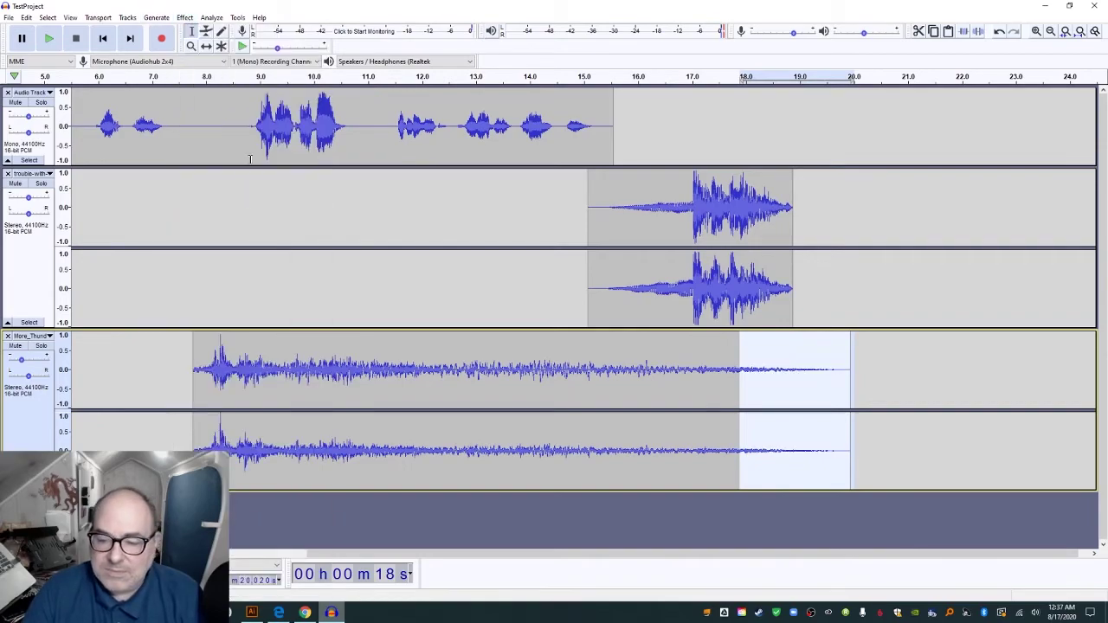
click(184, 18)
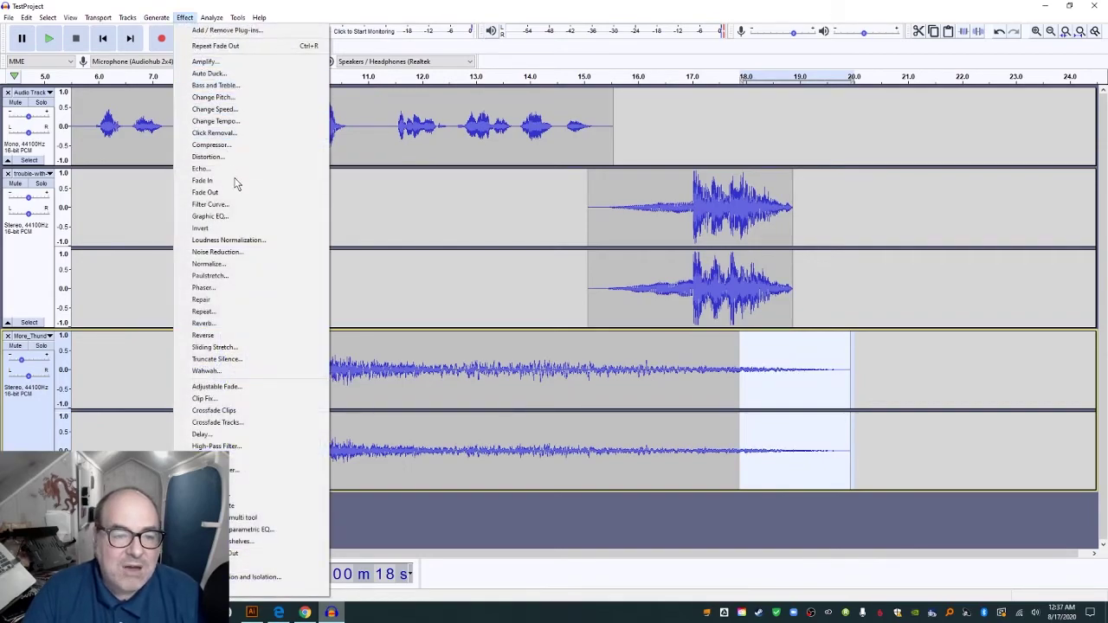
click(238, 196)
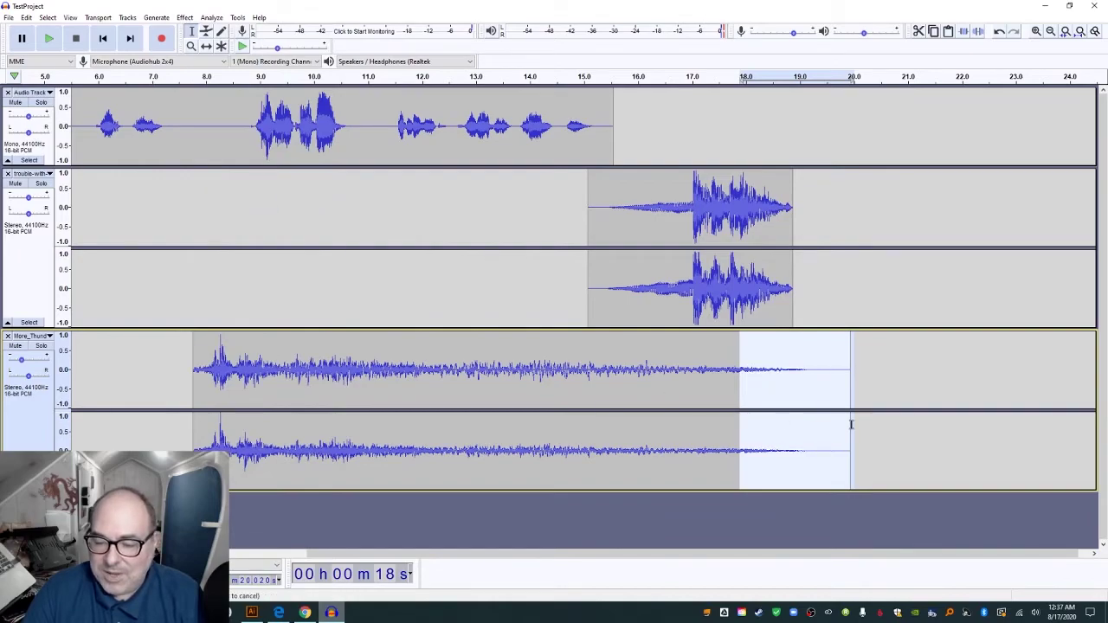
Delete the thunder clip's tail after about 18.9 s and fade out its new ending from about 17.4 s
drag(895, 421, 796, 425)
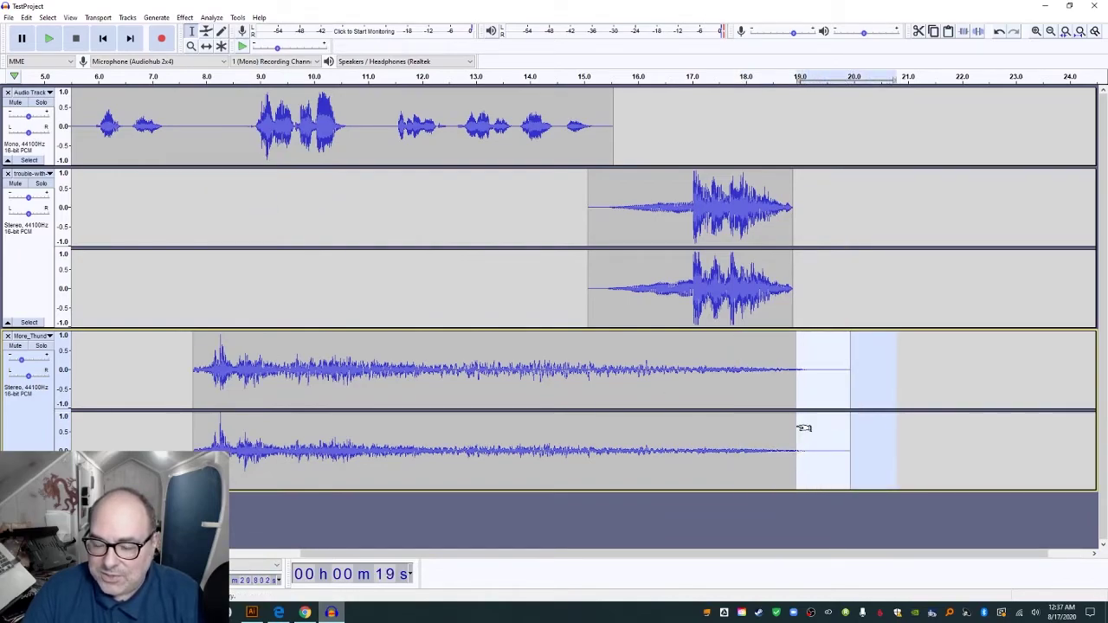
key(Delete)
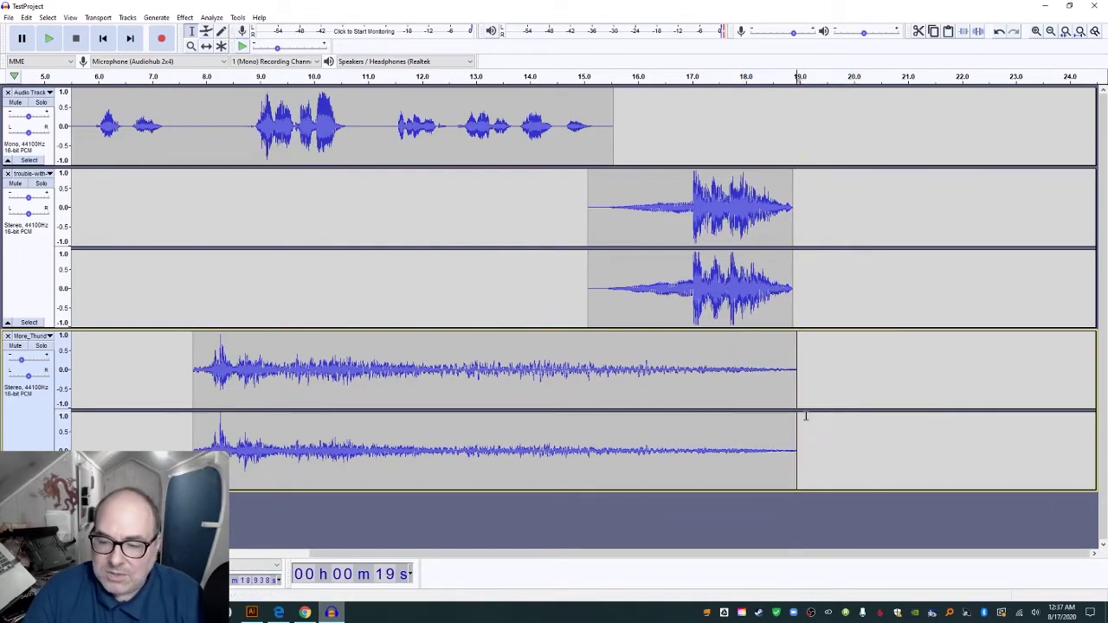
drag(804, 413, 715, 398)
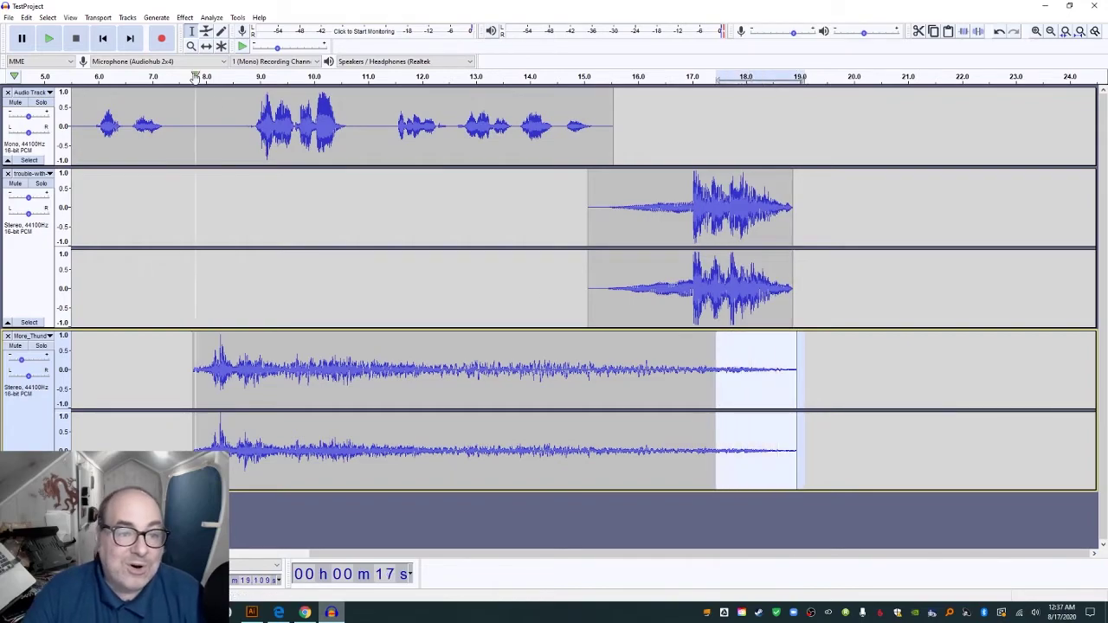
click(184, 18)
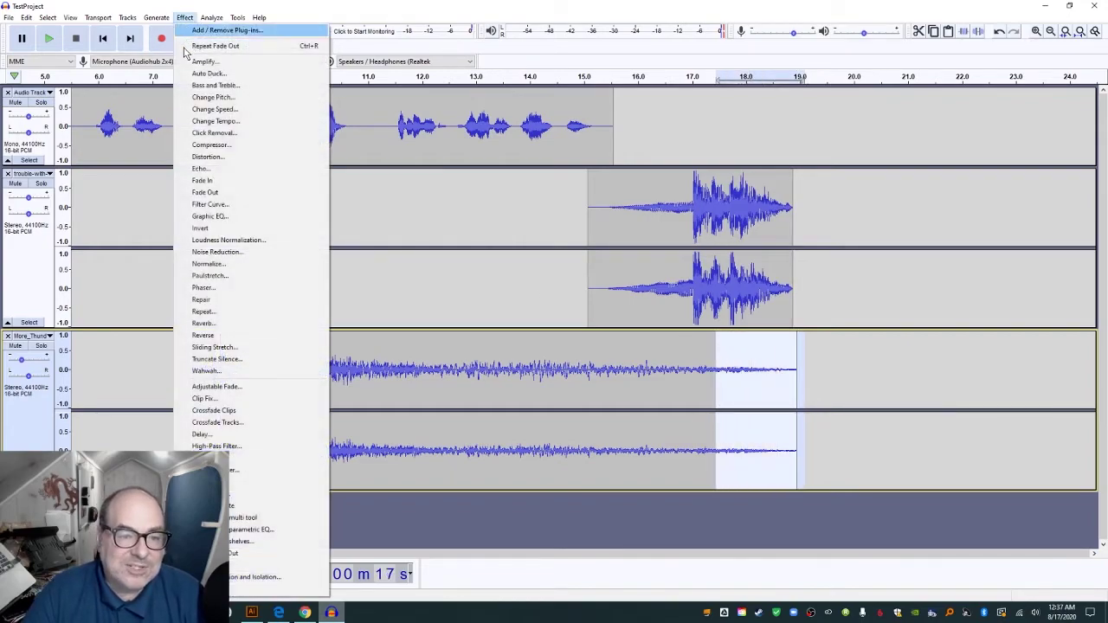
click(227, 192)
Place the cursor in the music track at about 10.2 s and play the mix from there
click(325, 265)
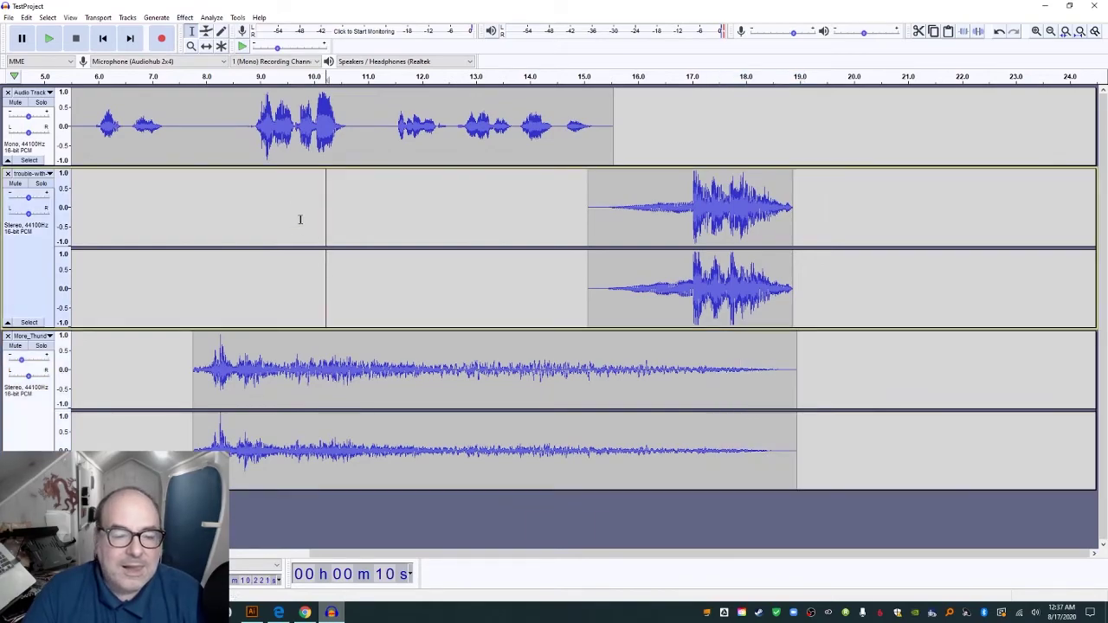
key(space)
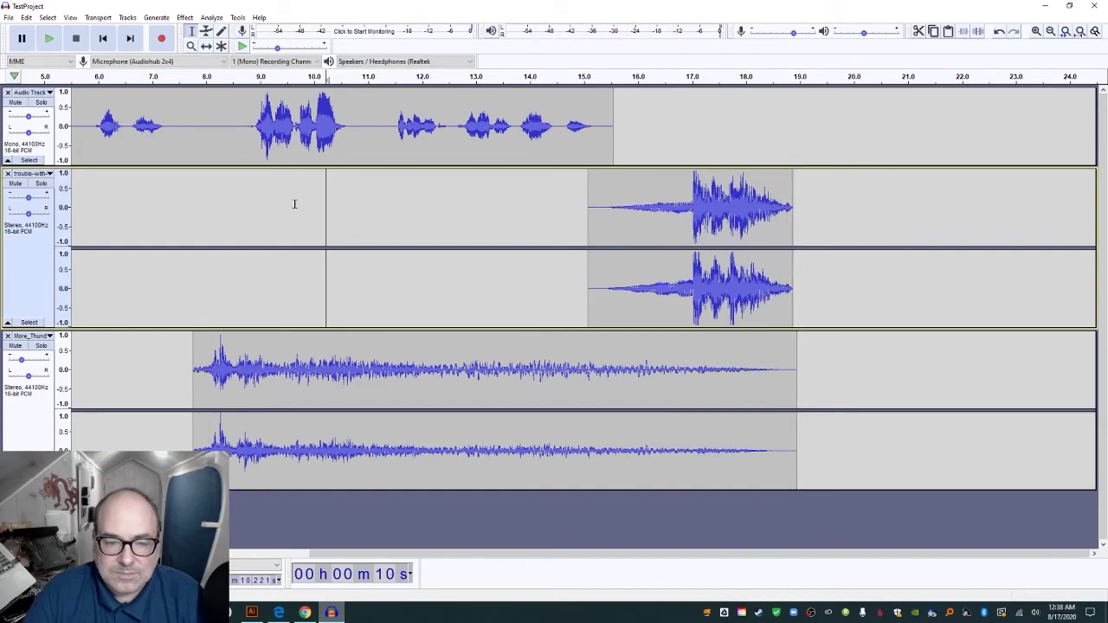
Switch to Chrome and return from the More Thunder page to SoundBible's list of cannon sounds
click(270, 206)
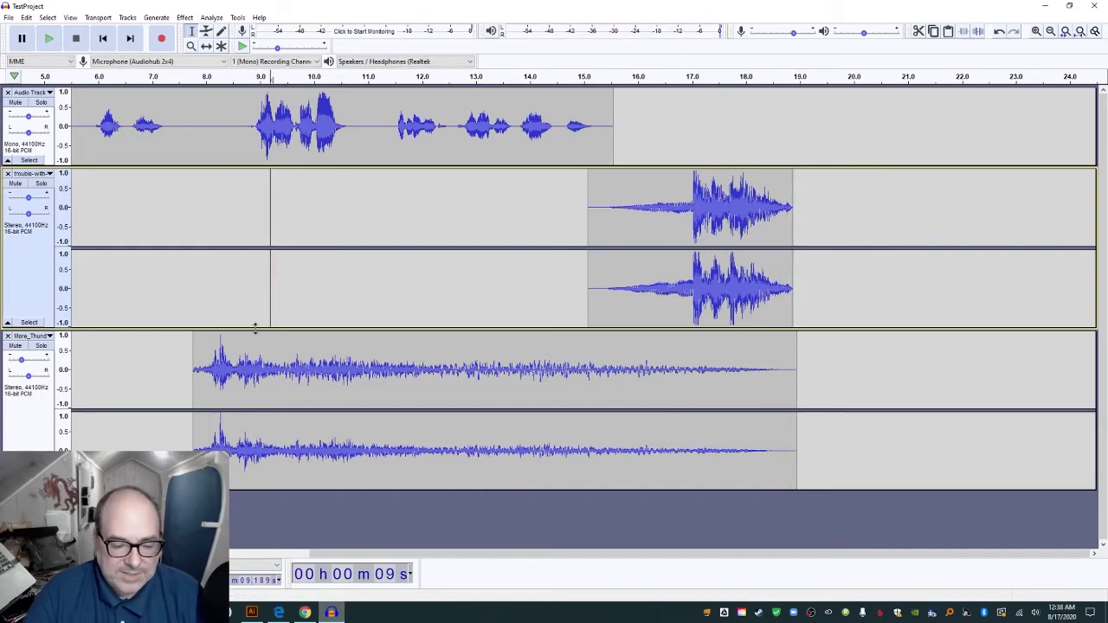
click(305, 612)
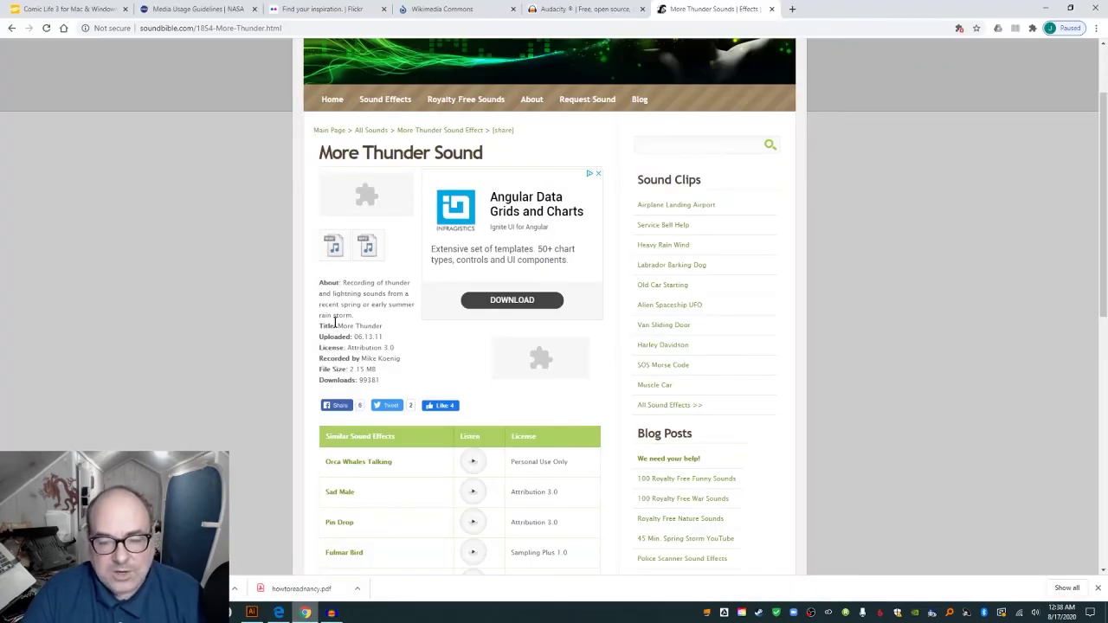
click(12, 29)
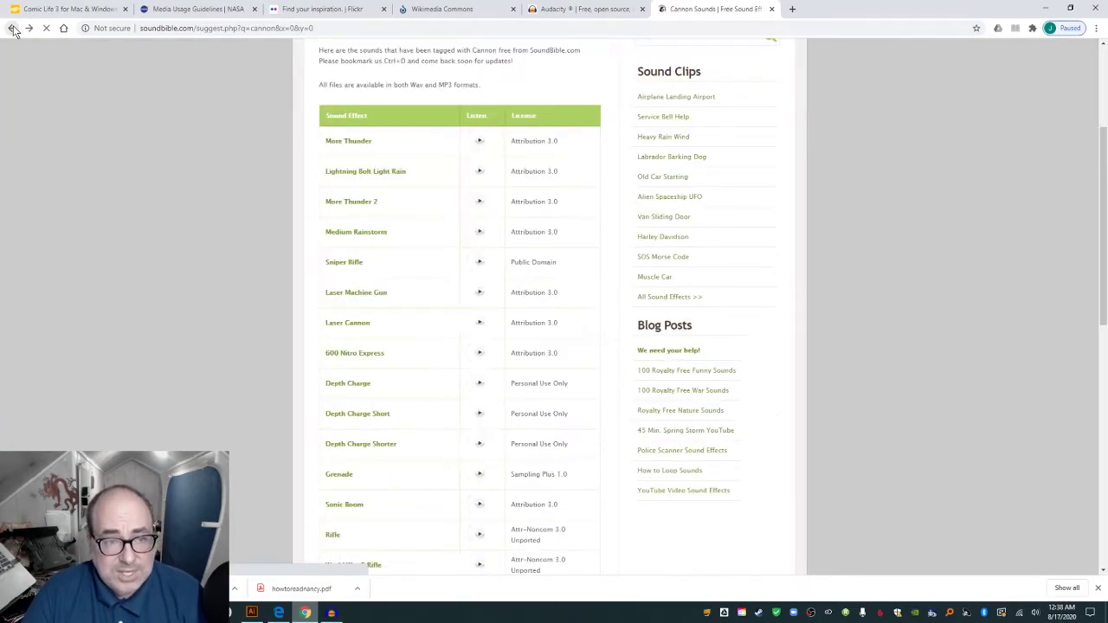
Examine the licence types given for the sound effects throughout the cannon sounds list
scroll(280, 285, down, 1)
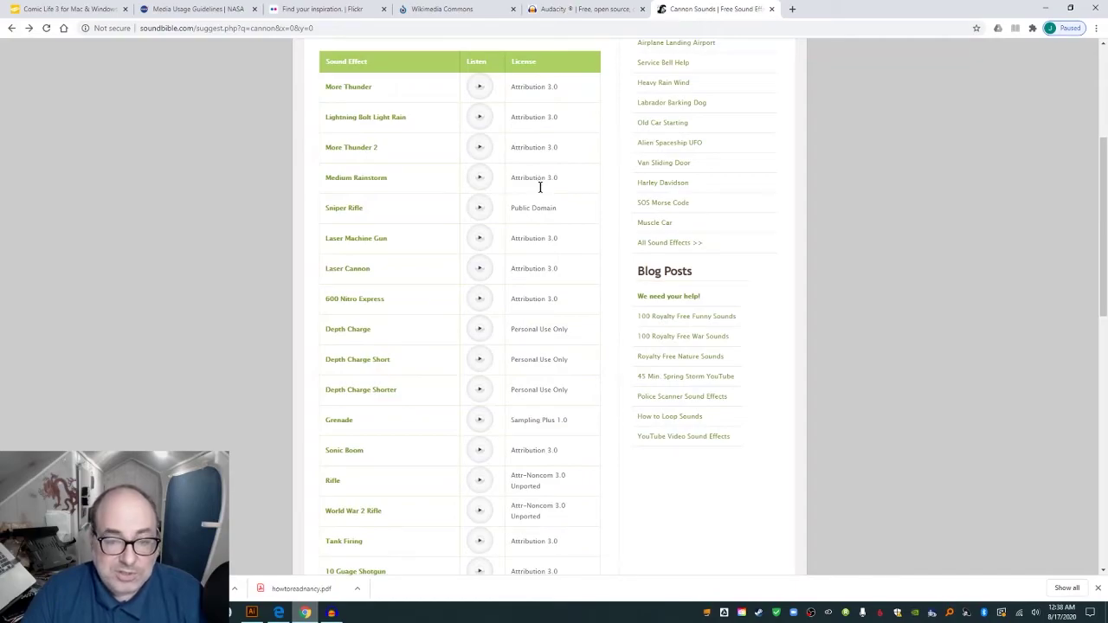
scroll(564, 291, down, 2)
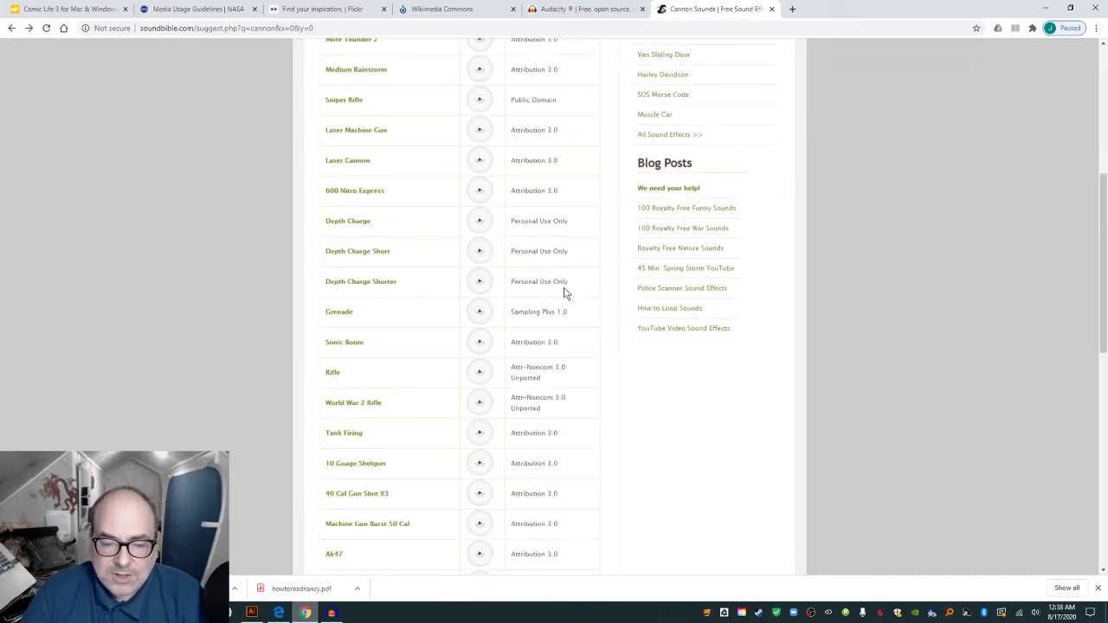
scroll(563, 291, down, 5)
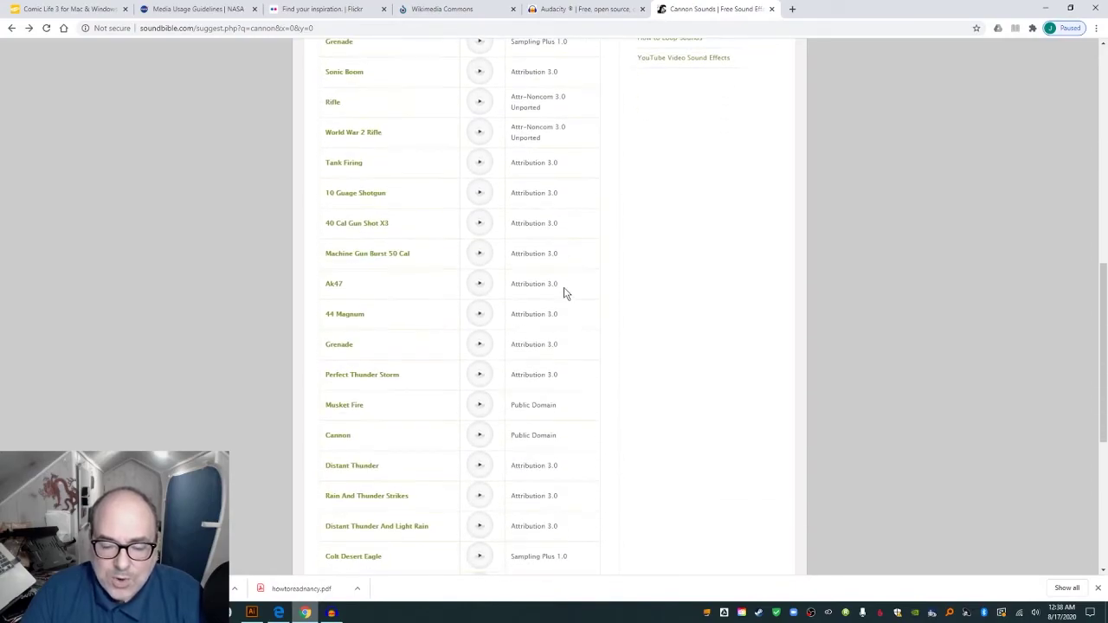
scroll(564, 291, down, 3)
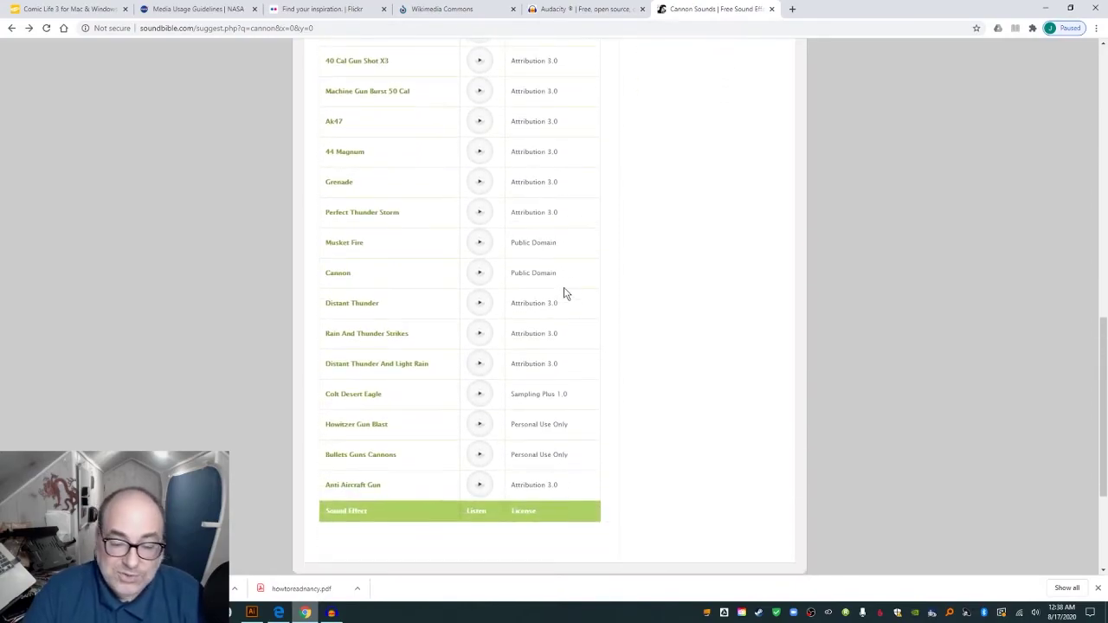
scroll(563, 292, up, 20)
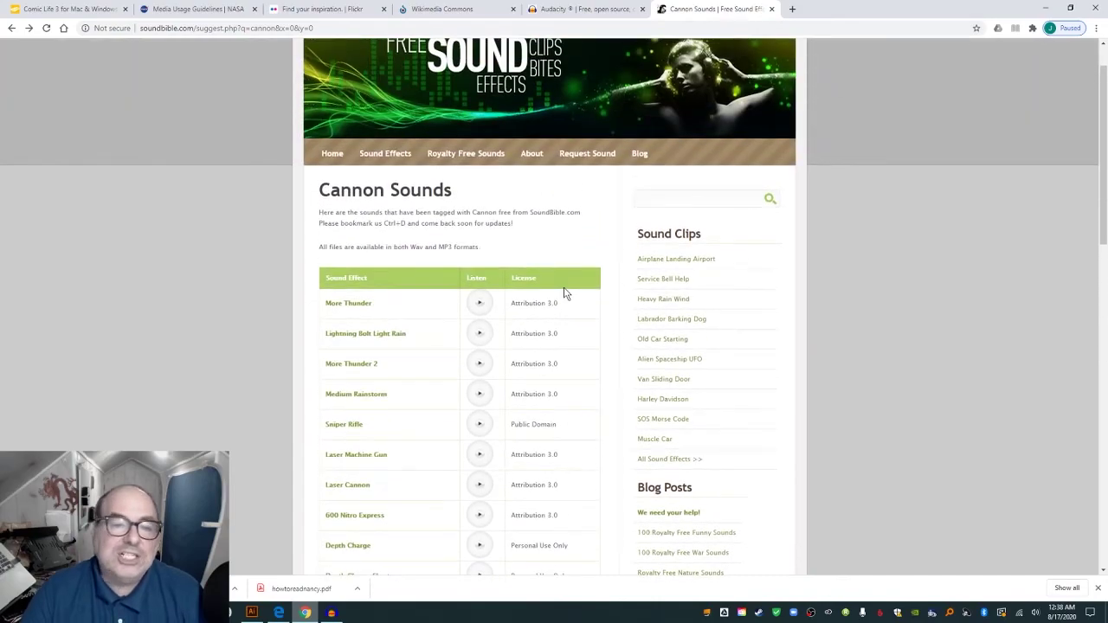
scroll(564, 292, up, 1)
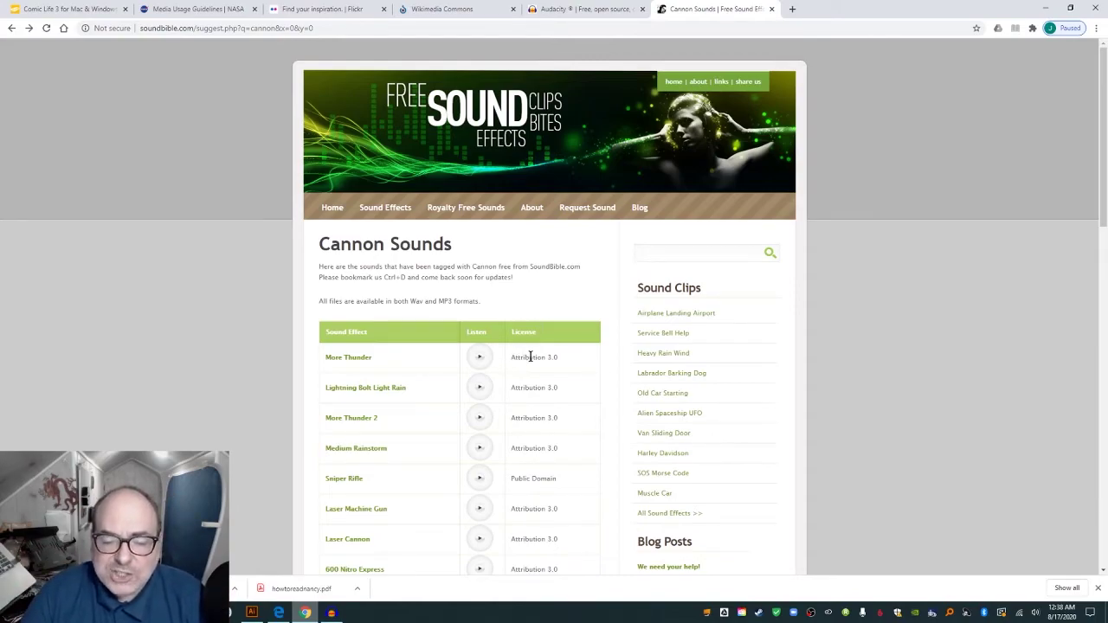
scroll(597, 351, down, 1)
scroll(594, 352, down, 3)
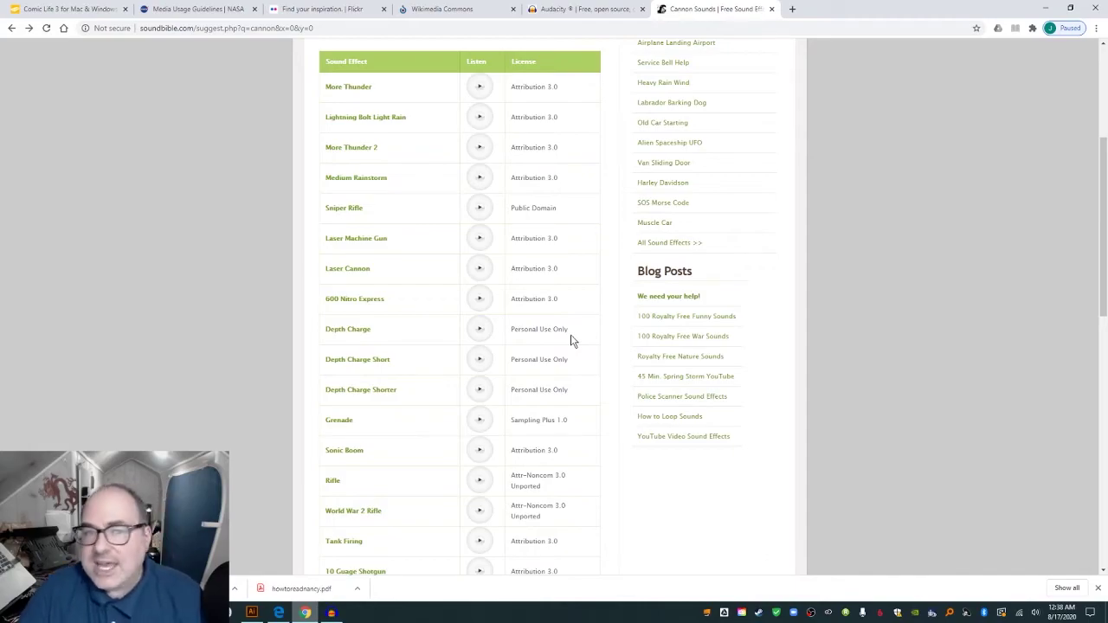
scroll(571, 340, down, 1)
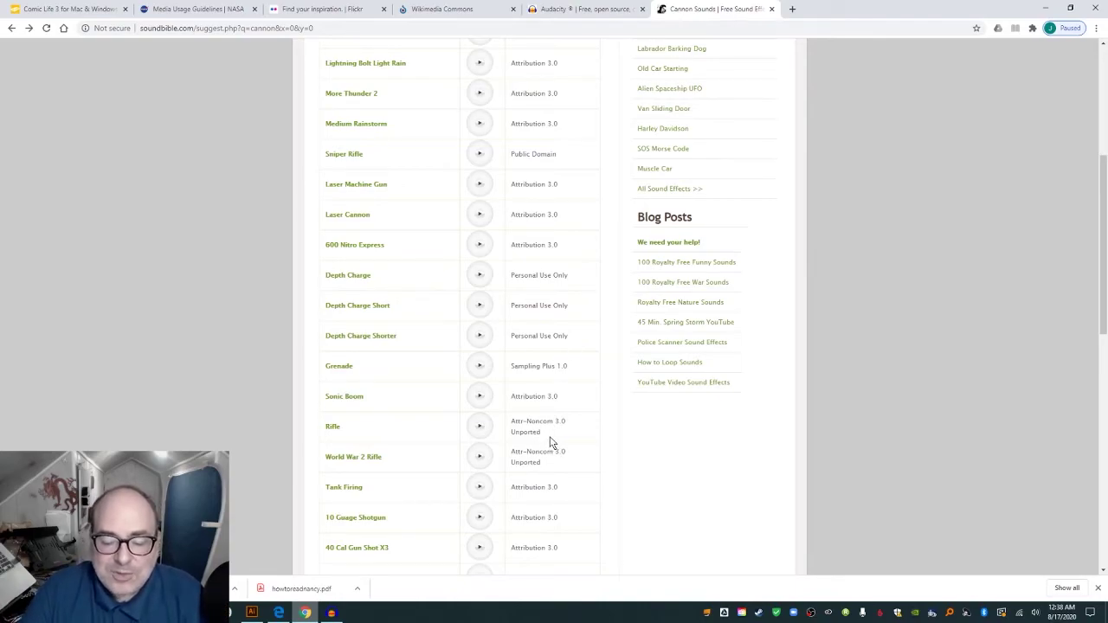
scroll(554, 433, down, 4)
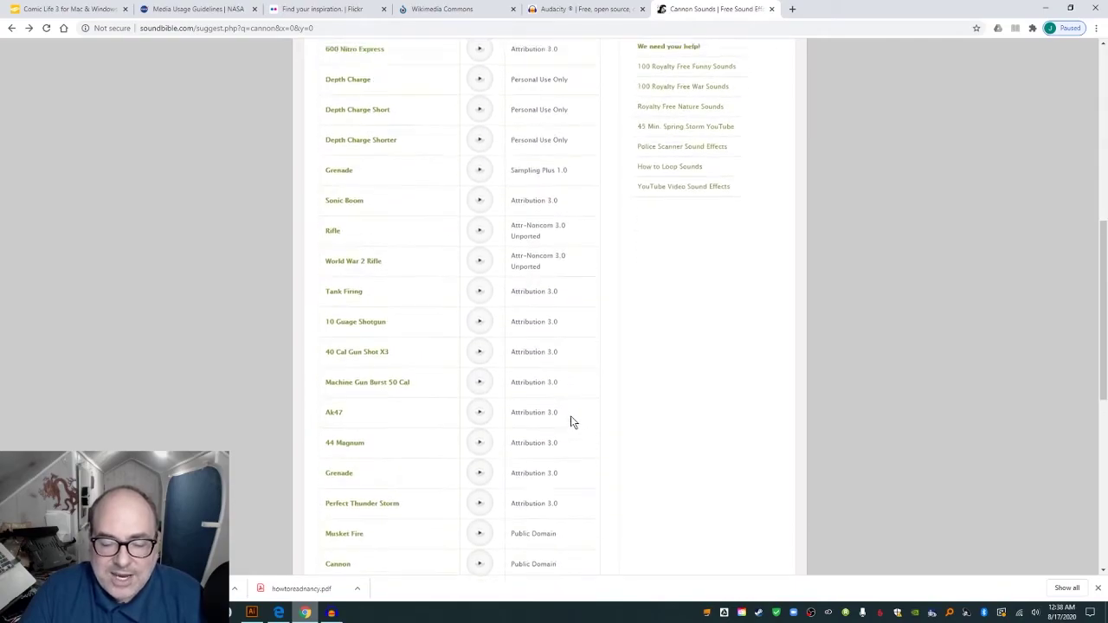
scroll(571, 421, up, 6)
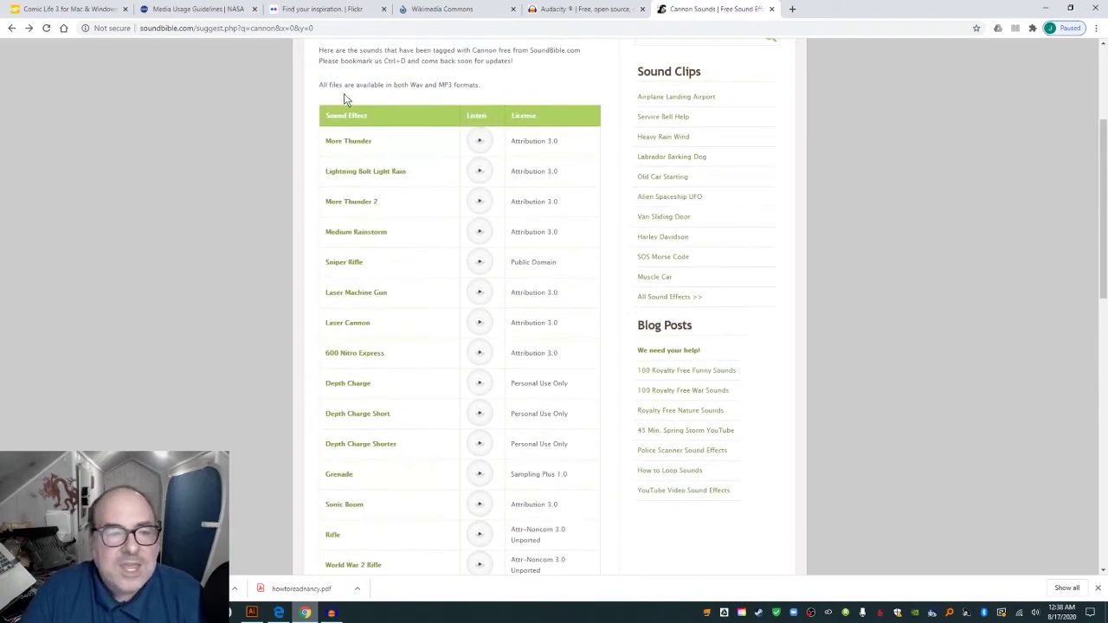
Go to the freesound.org home page
click(324, 26)
text(freesou)
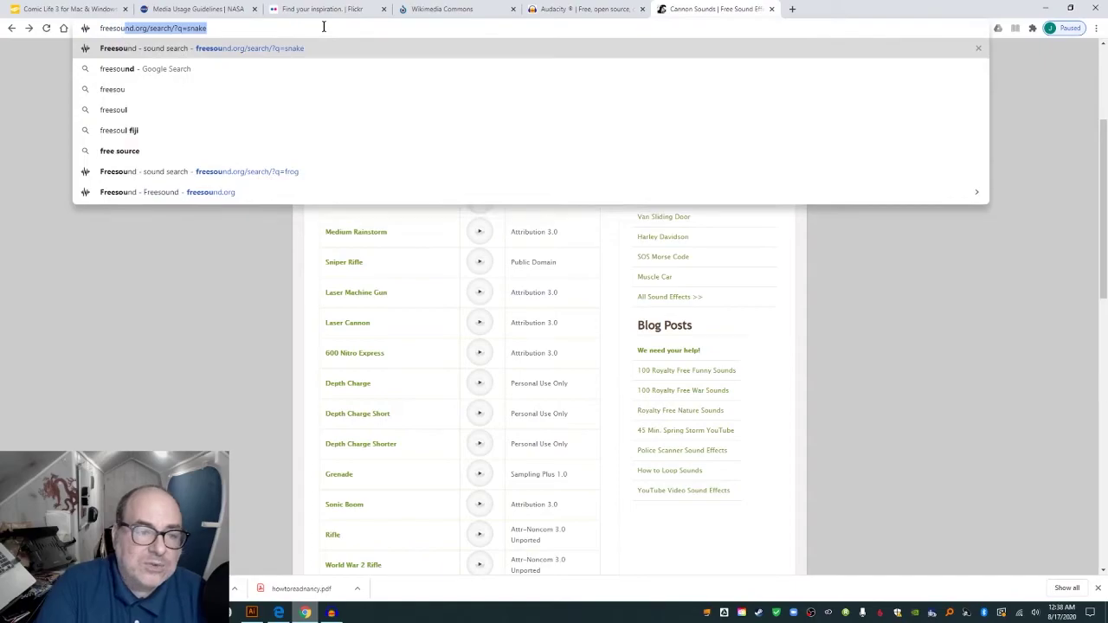
text(nd.org)
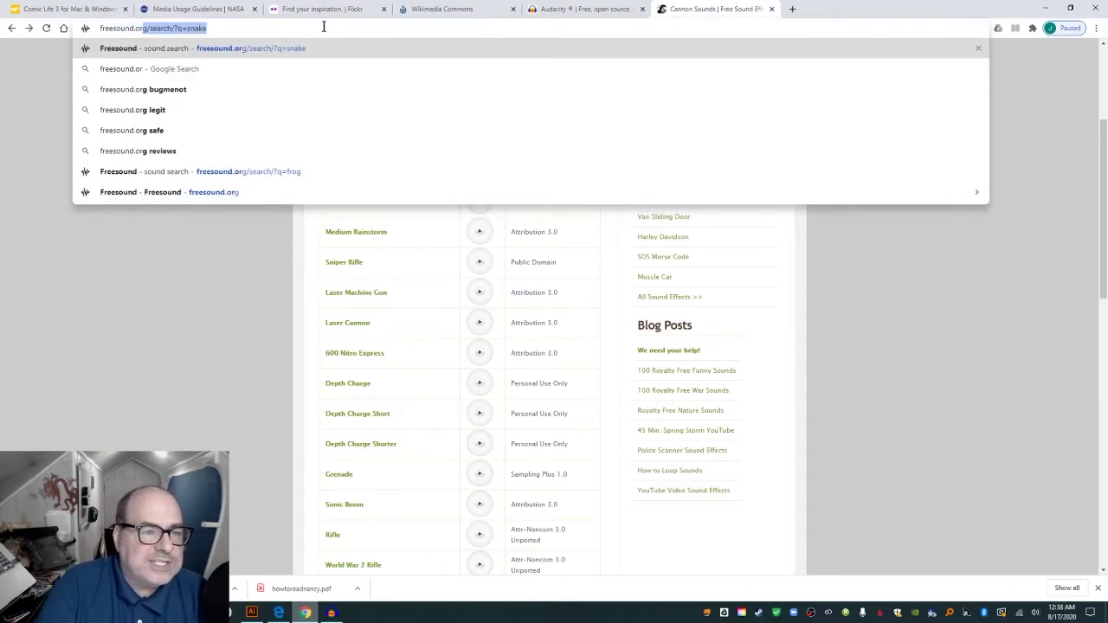
key(Delete)
key(Return)
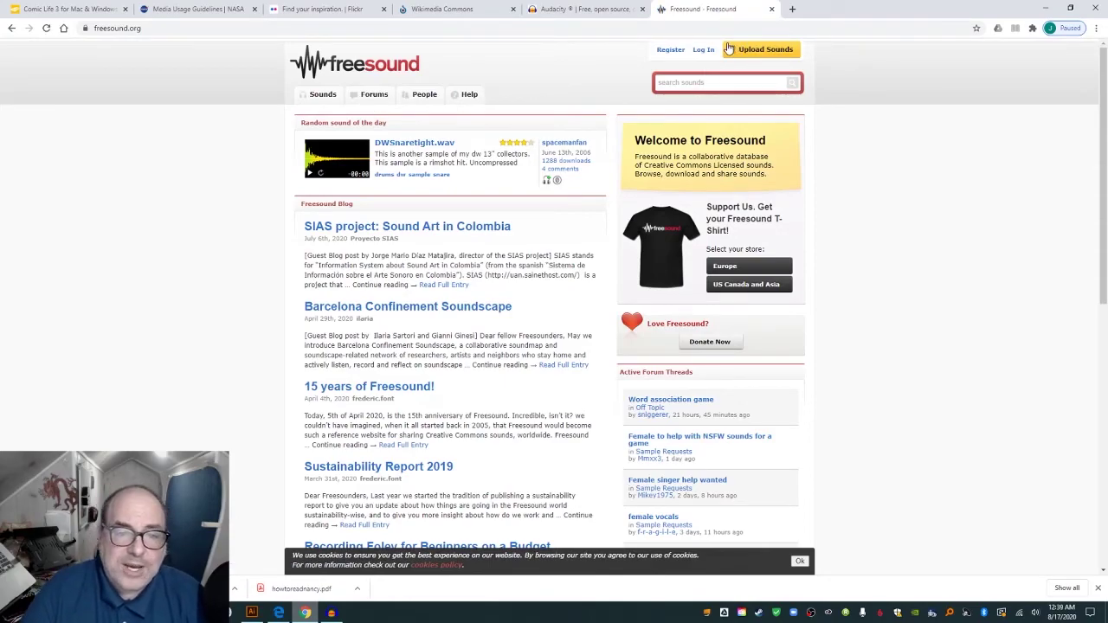
Search Freesound for cannon sounds
click(704, 82)
text(cano)
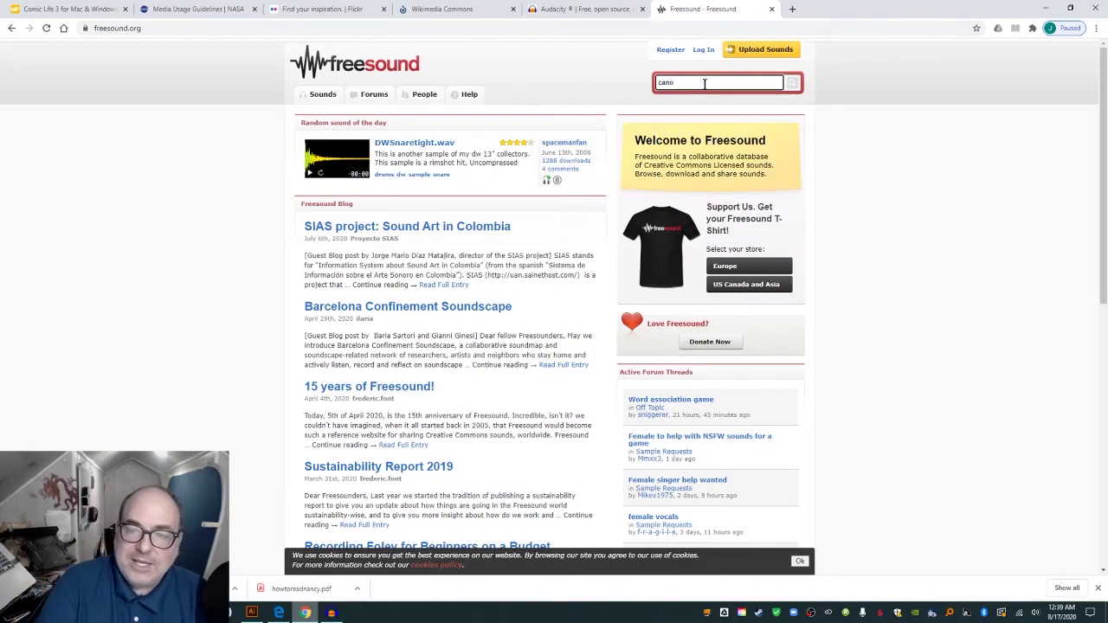
text(on)
key(Return)
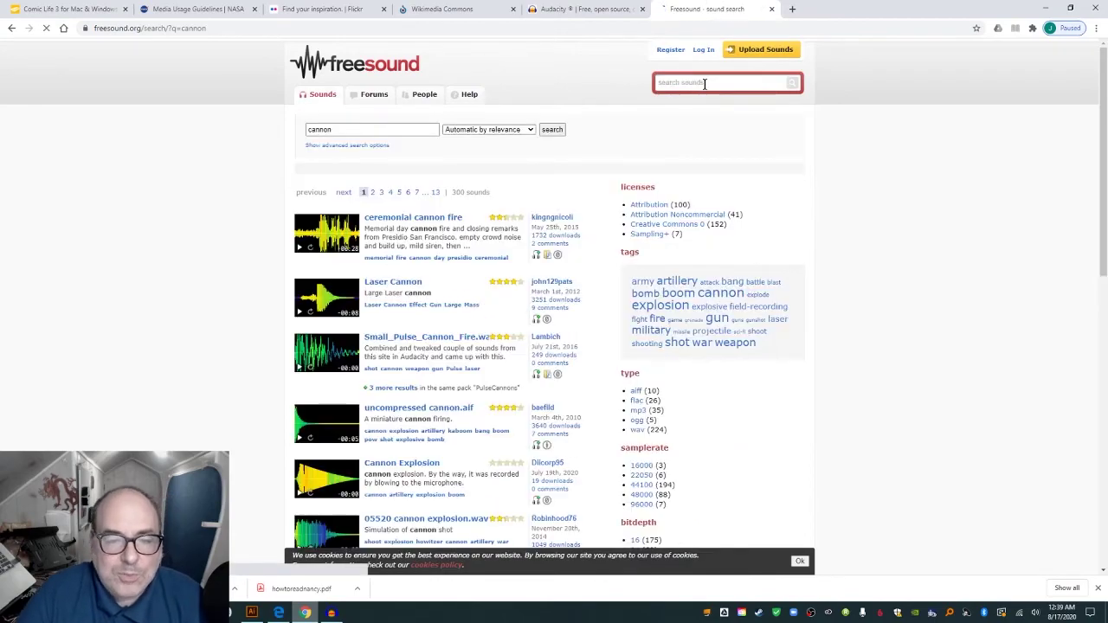
Preview the Laser Cannon and Cannon Explosion sounds in the search results
click(300, 314)
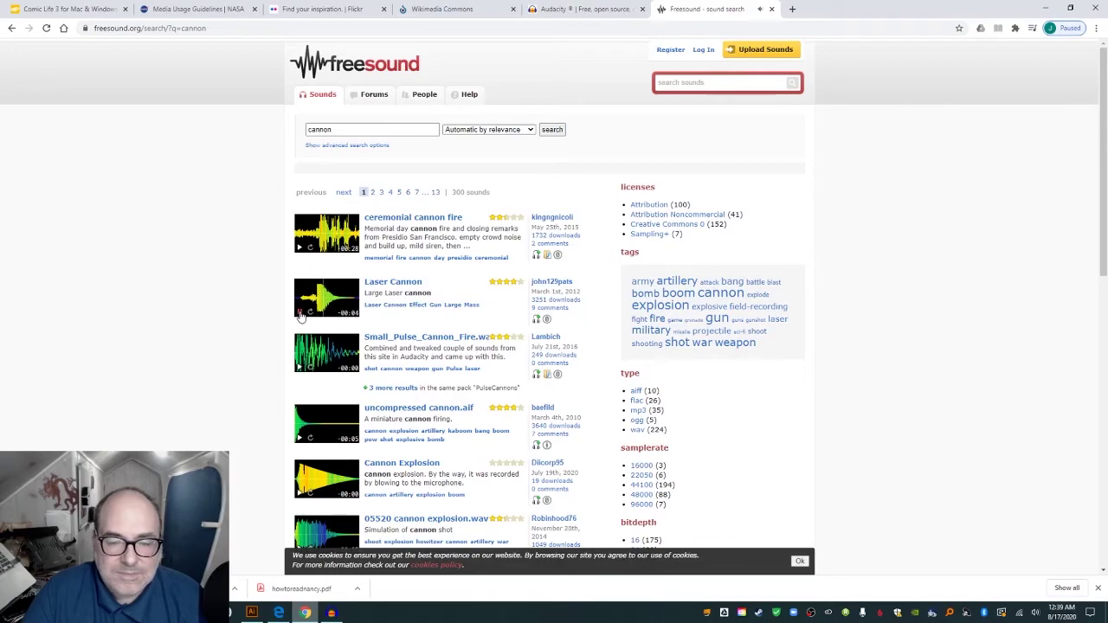
scroll(298, 373, down, 2)
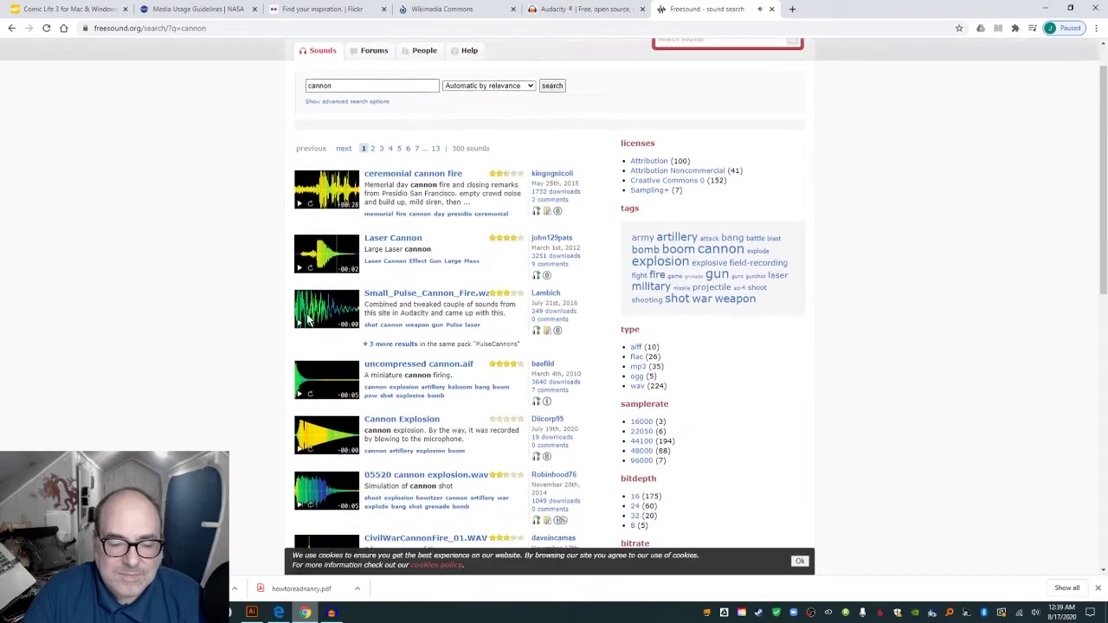
click(300, 387)
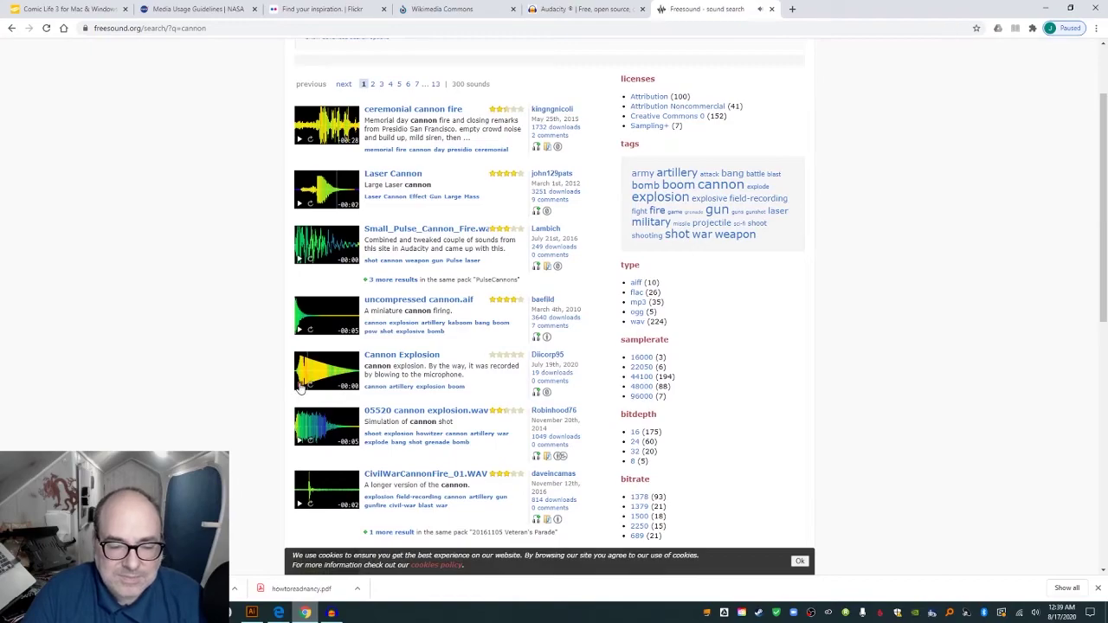
scroll(300, 394, down, 2)
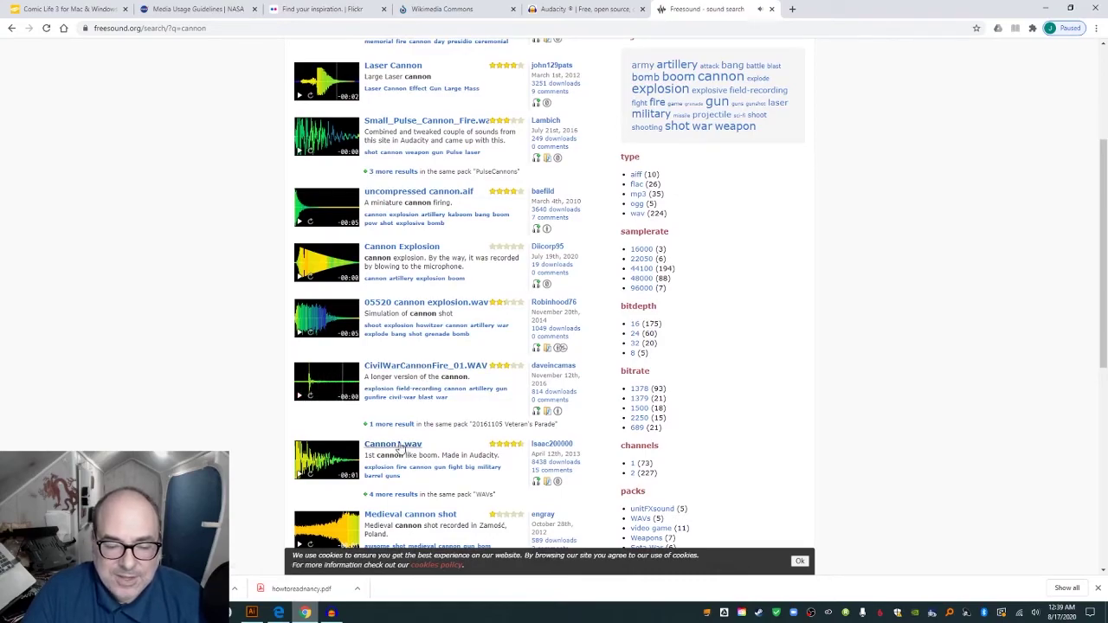
Open the Cannon1.wav sound page to check its licence and download requirements, and return to the search results
click(398, 445)
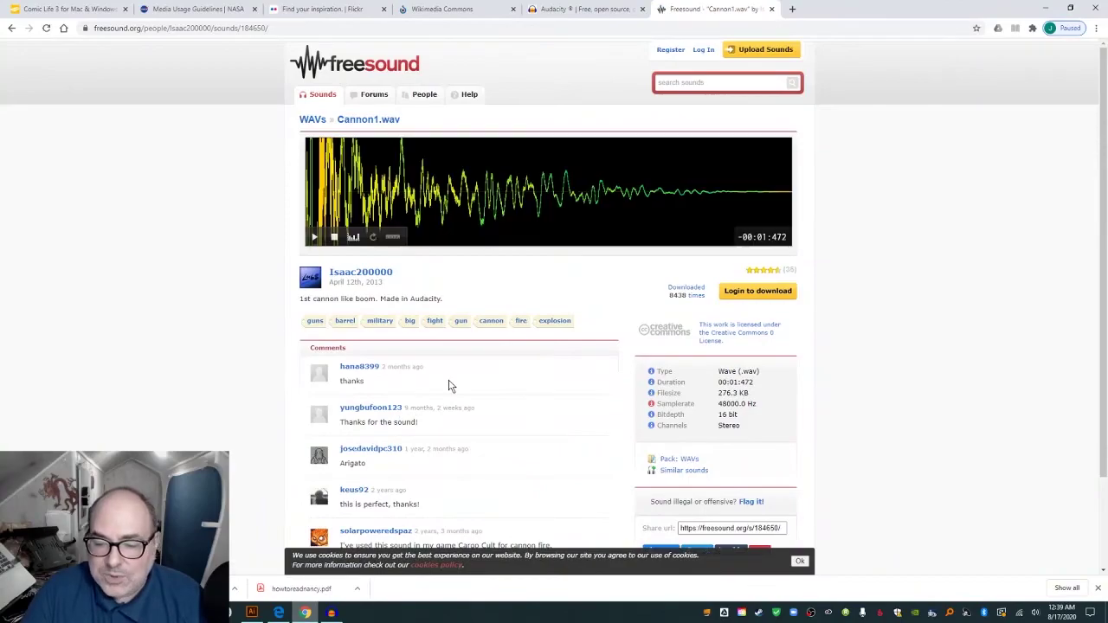
scroll(448, 385, down, 1)
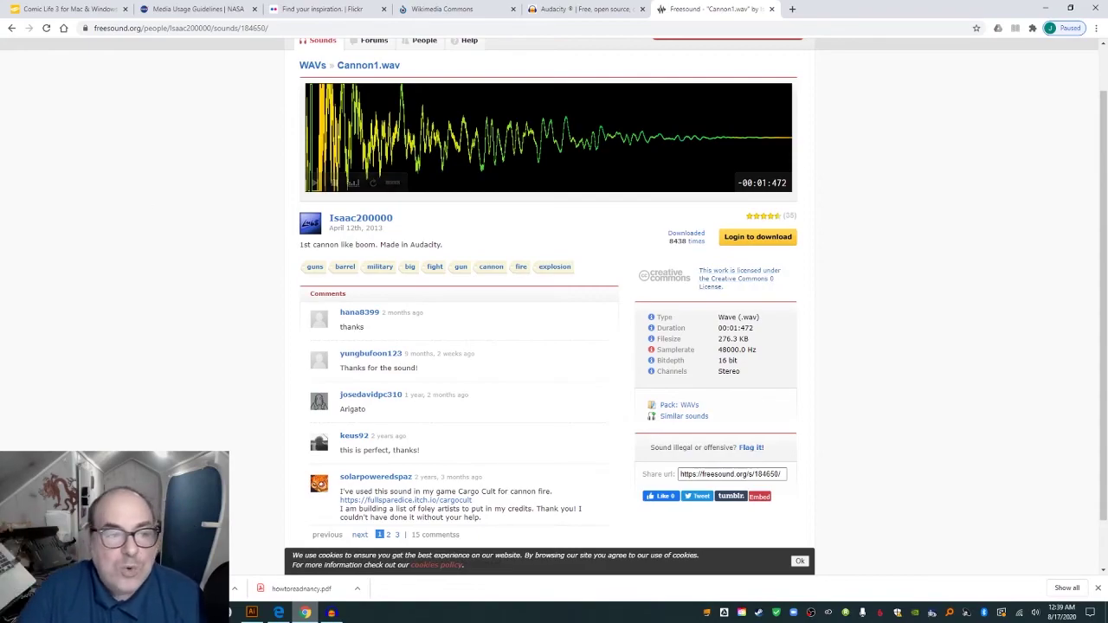
click(11, 28)
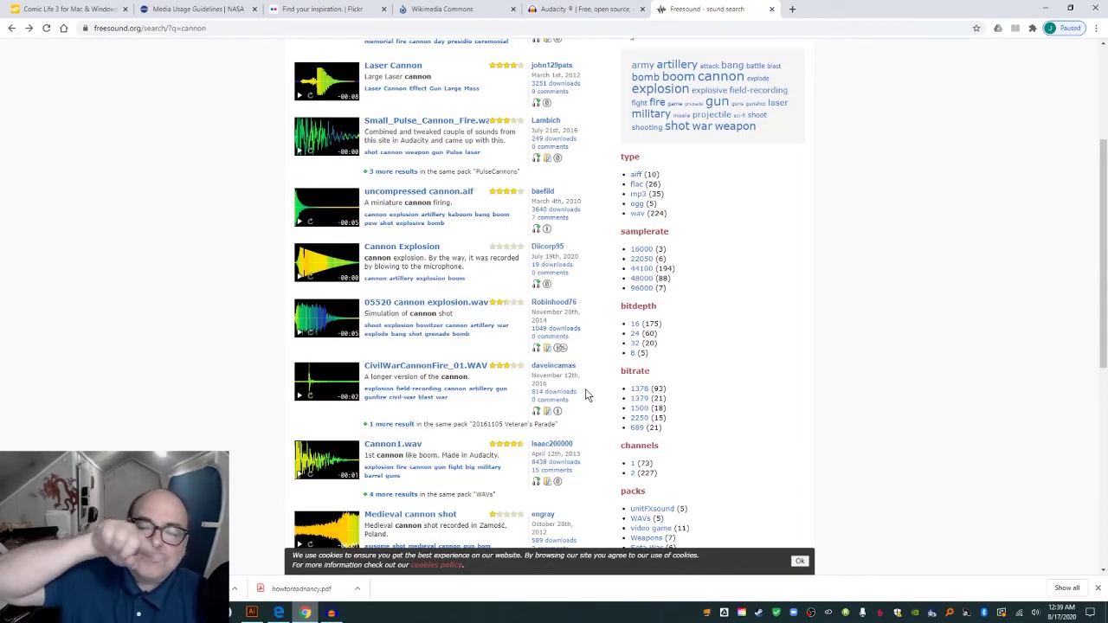
Browse through the cannon search results and look over page 6 of the list
scroll(585, 395, up, 2)
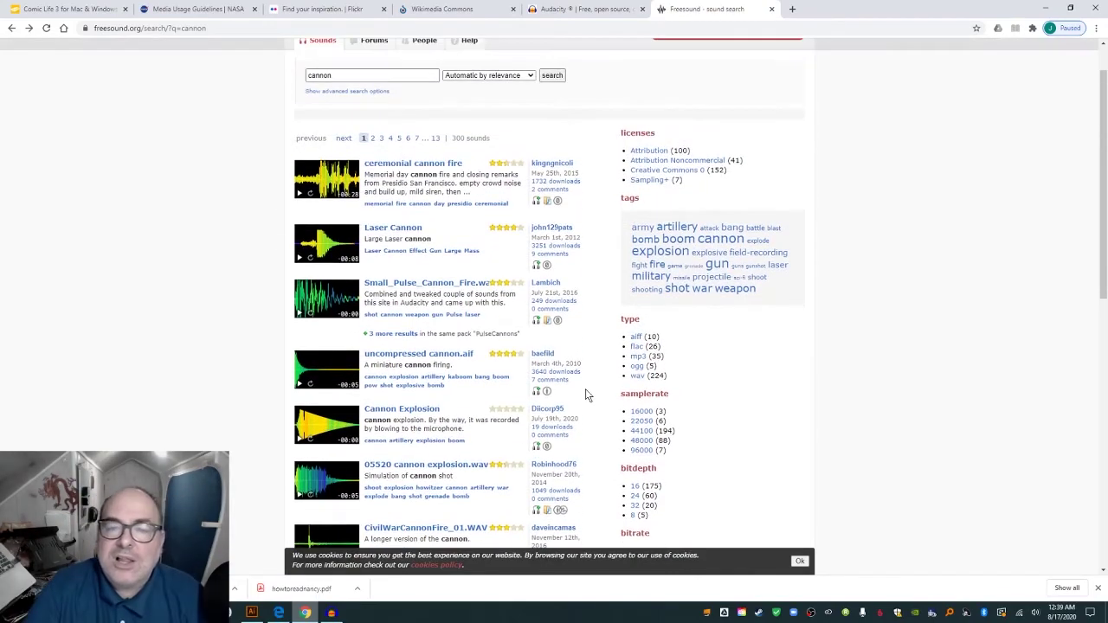
scroll(585, 395, down, 4)
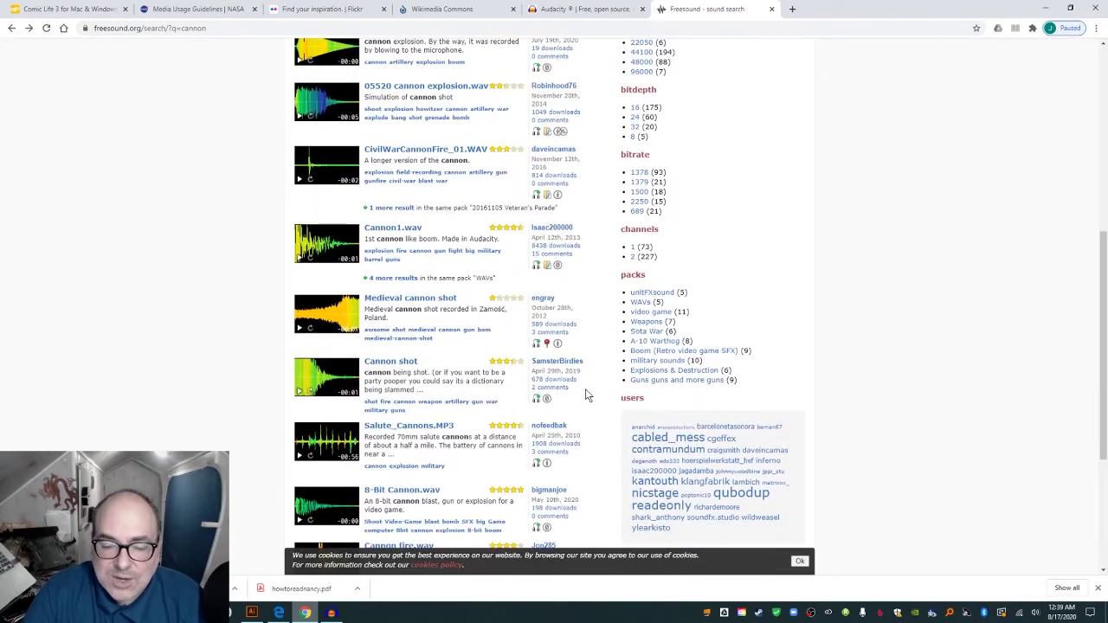
scroll(585, 395, down, 3)
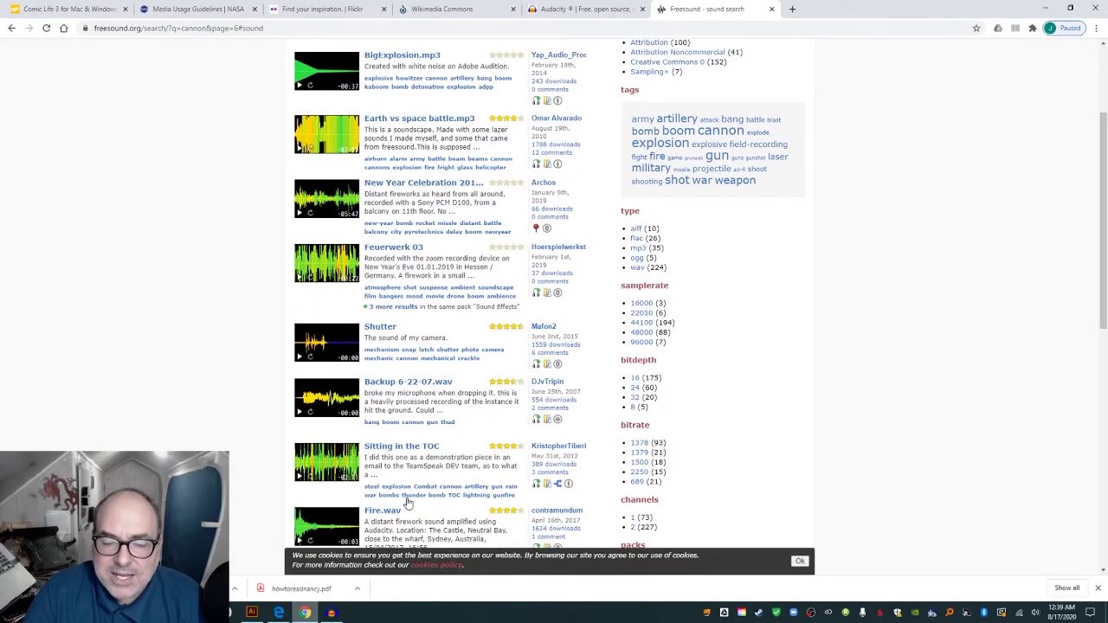
scroll(407, 502, down, 3)
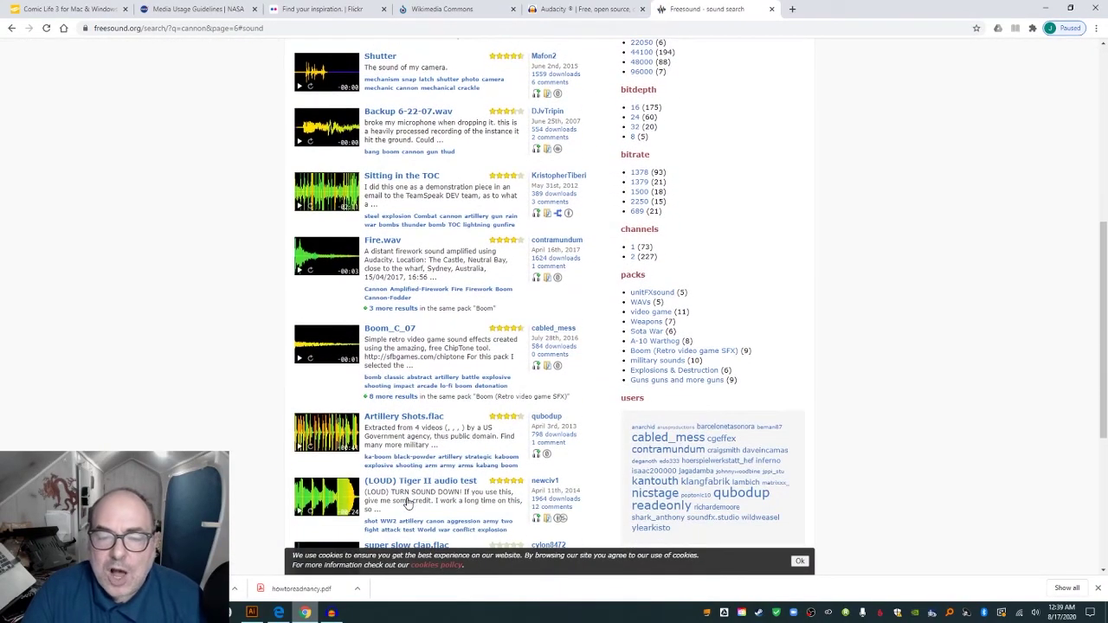
scroll(407, 502, down, 3)
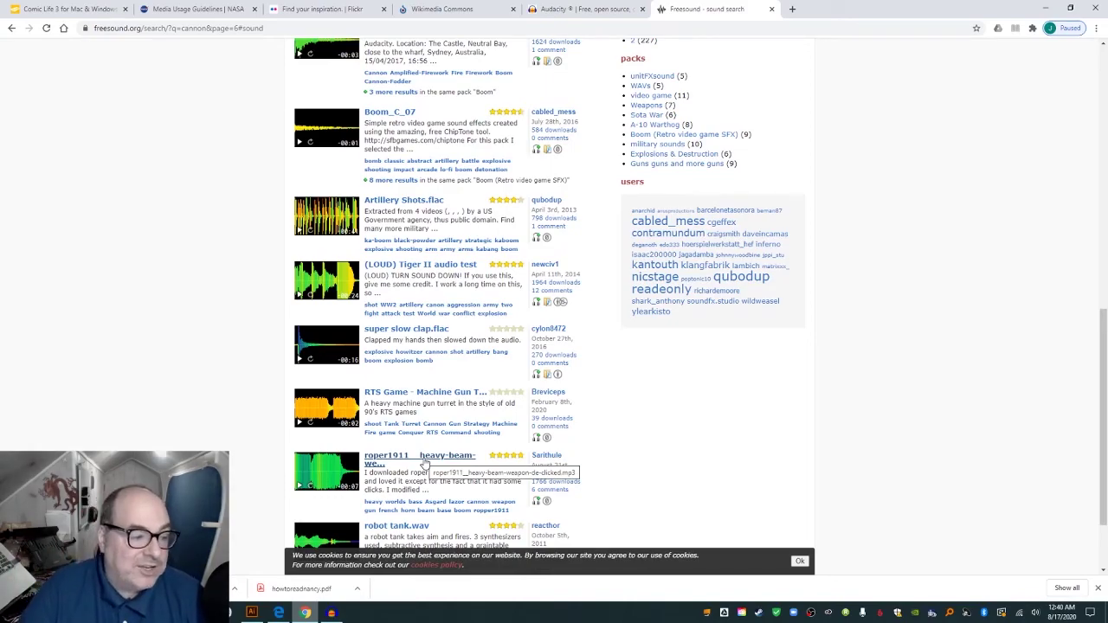
Switch back to Audacity and save the project
click(330, 613)
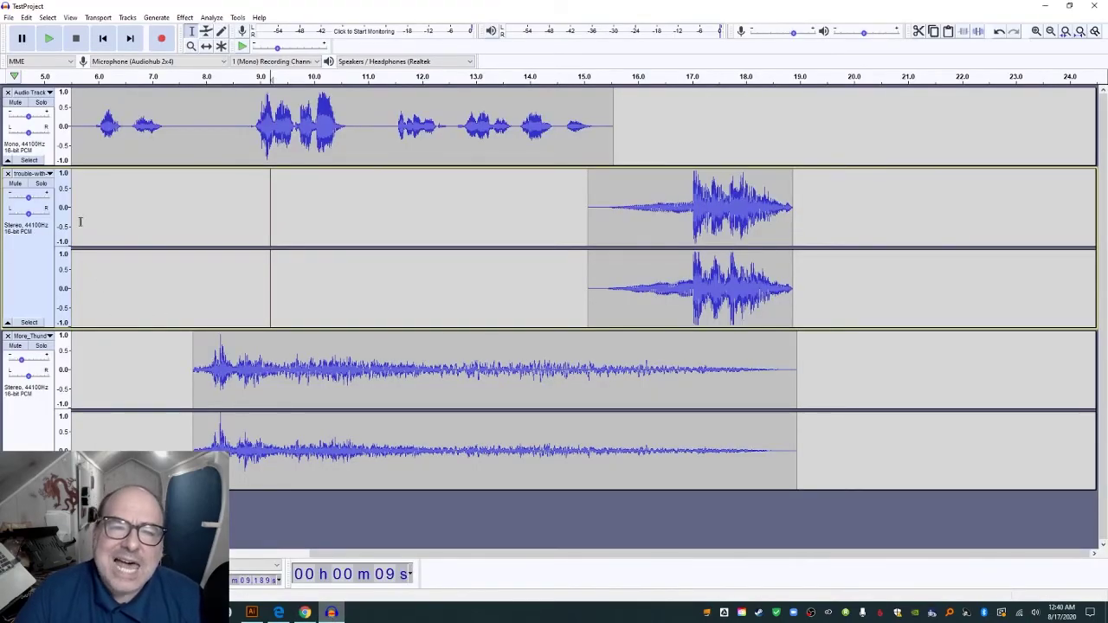
click(9, 18)
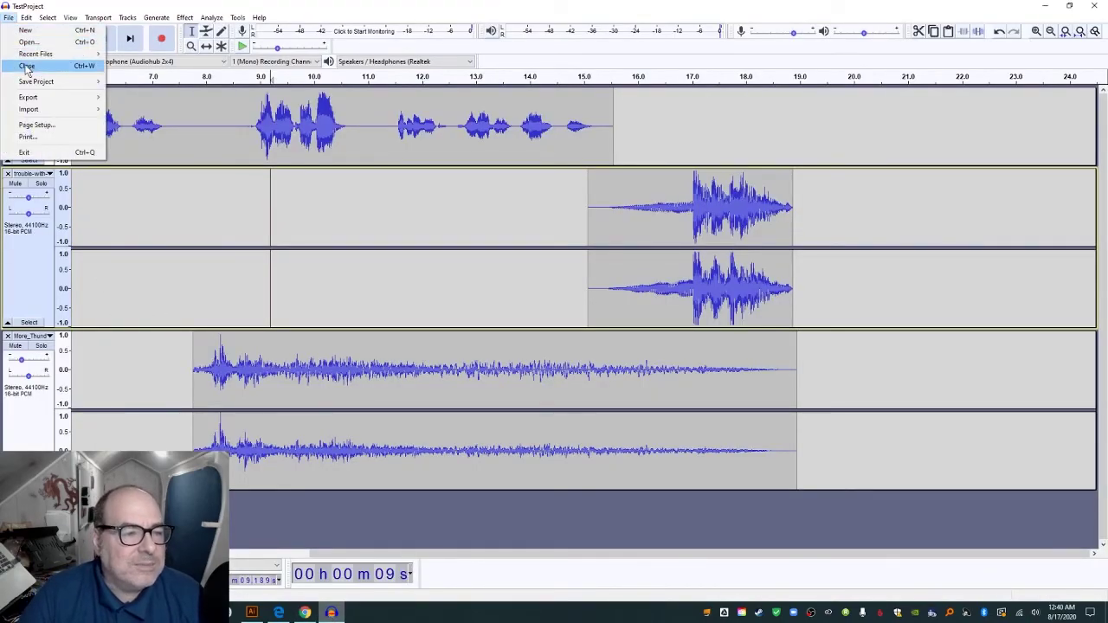
mouse_move(35, 81)
click(134, 83)
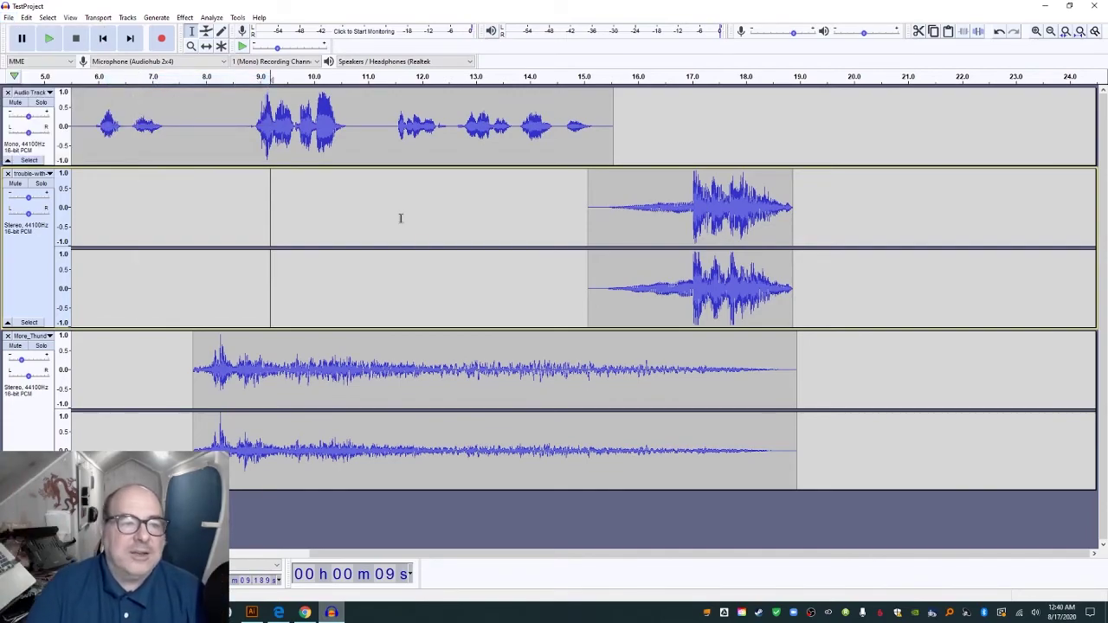
click(9, 17)
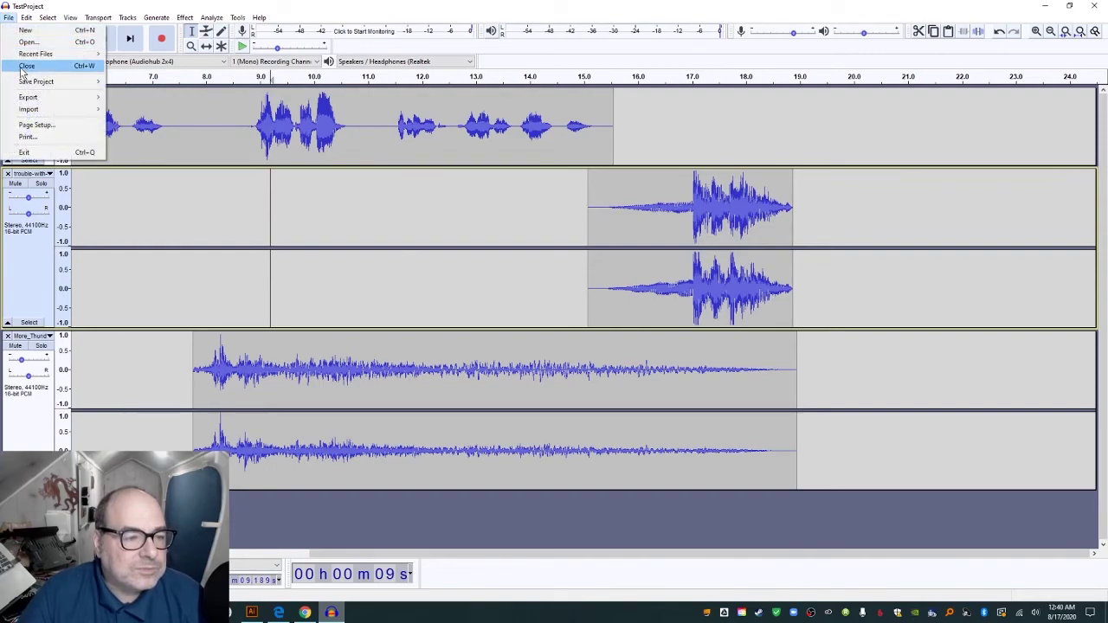
mouse_move(45, 101)
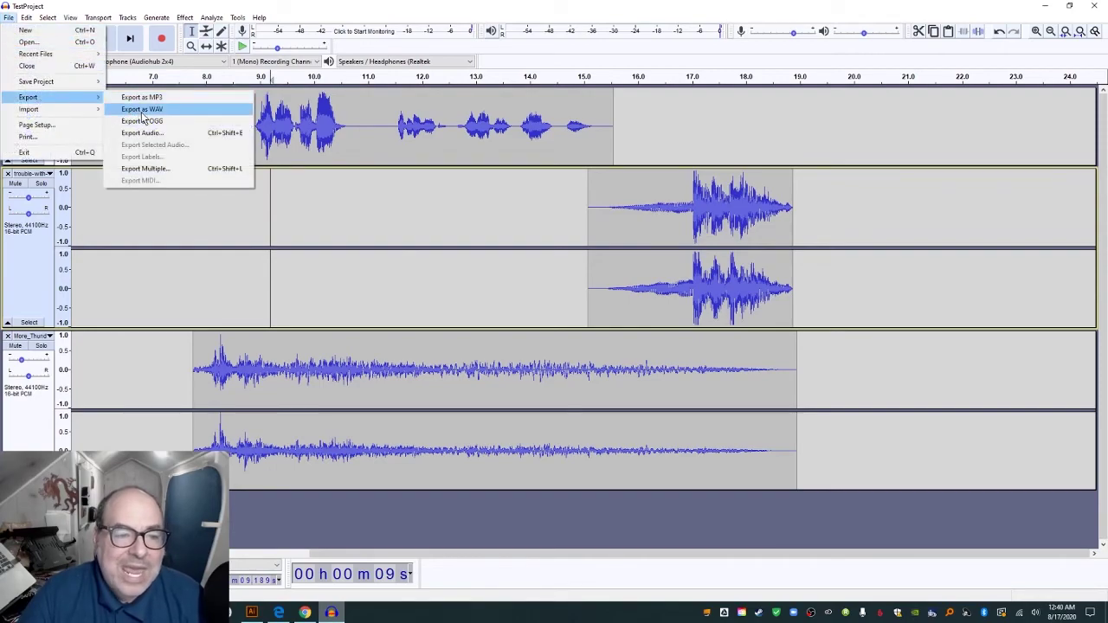
click(142, 110)
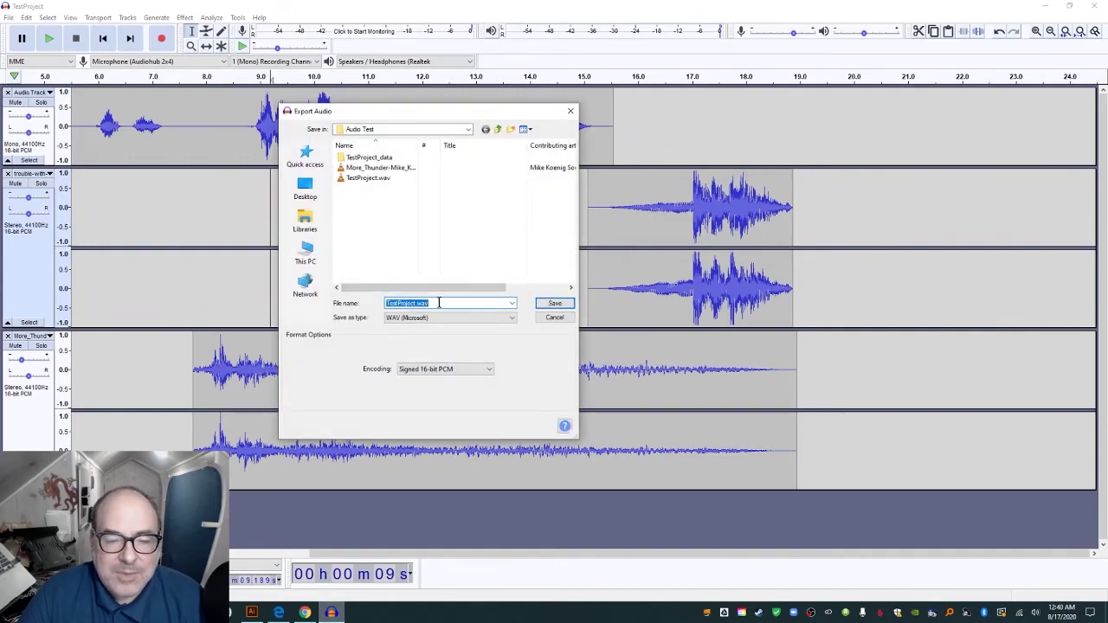
click(556, 305)
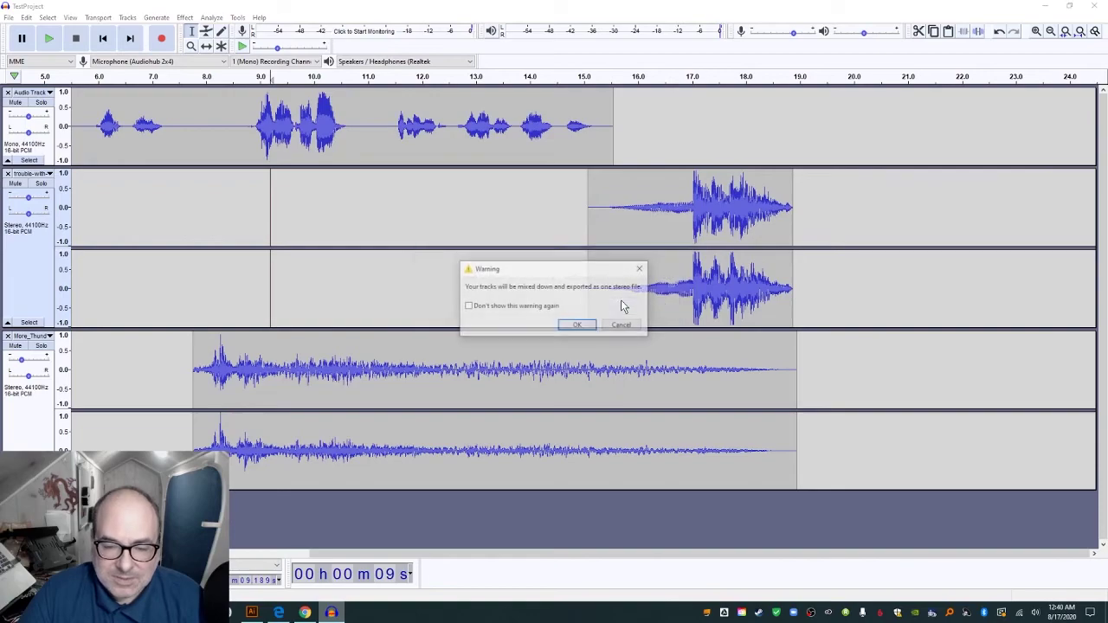
click(577, 325)
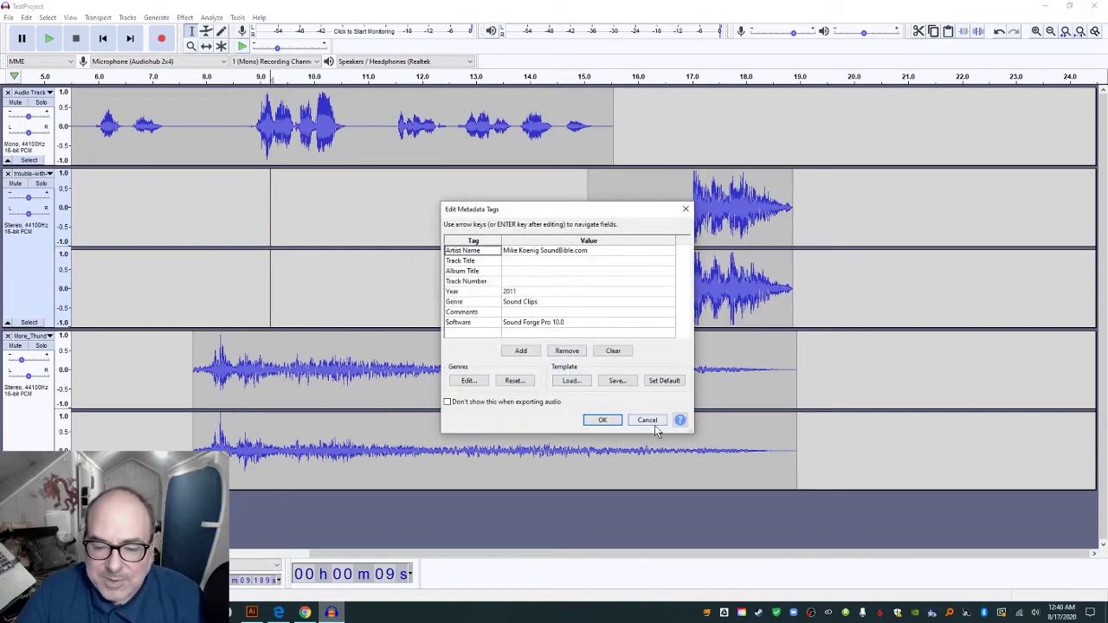
click(655, 424)
Export the mix as TestProject.wav in Signed 16-bit PCM, replacing the existing file and keeping the metadata tags as they are
click(8, 18)
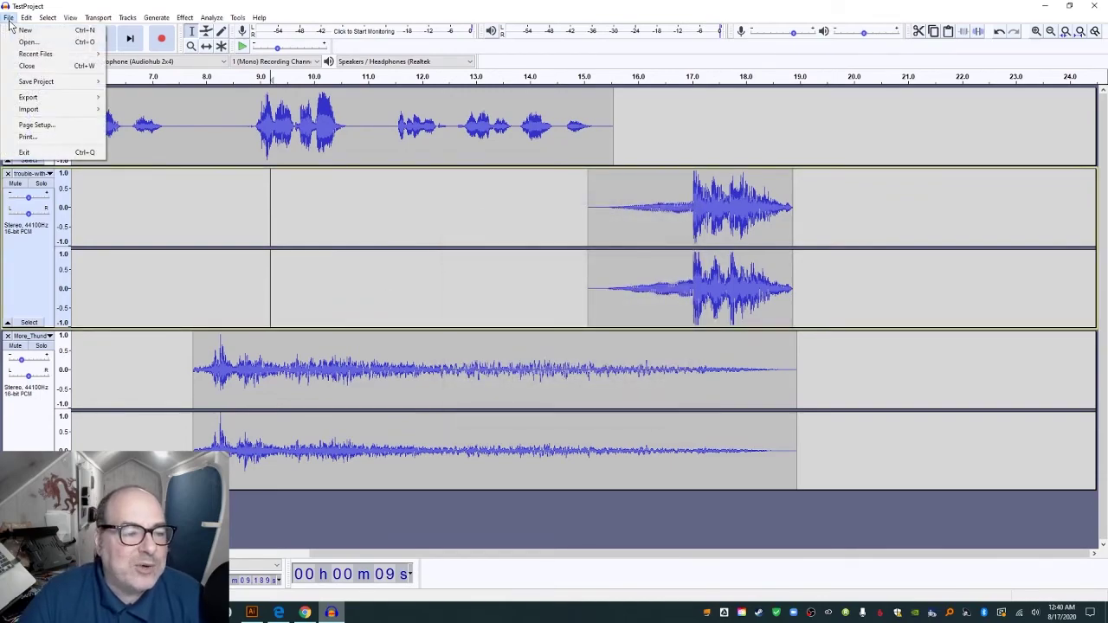
mouse_move(42, 100)
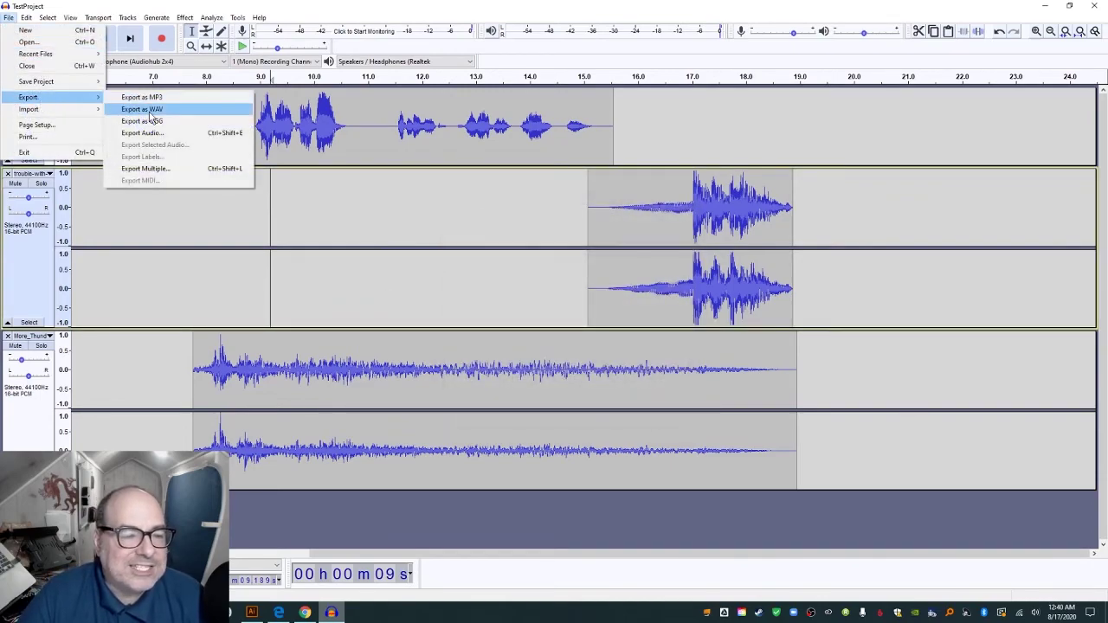
click(433, 272)
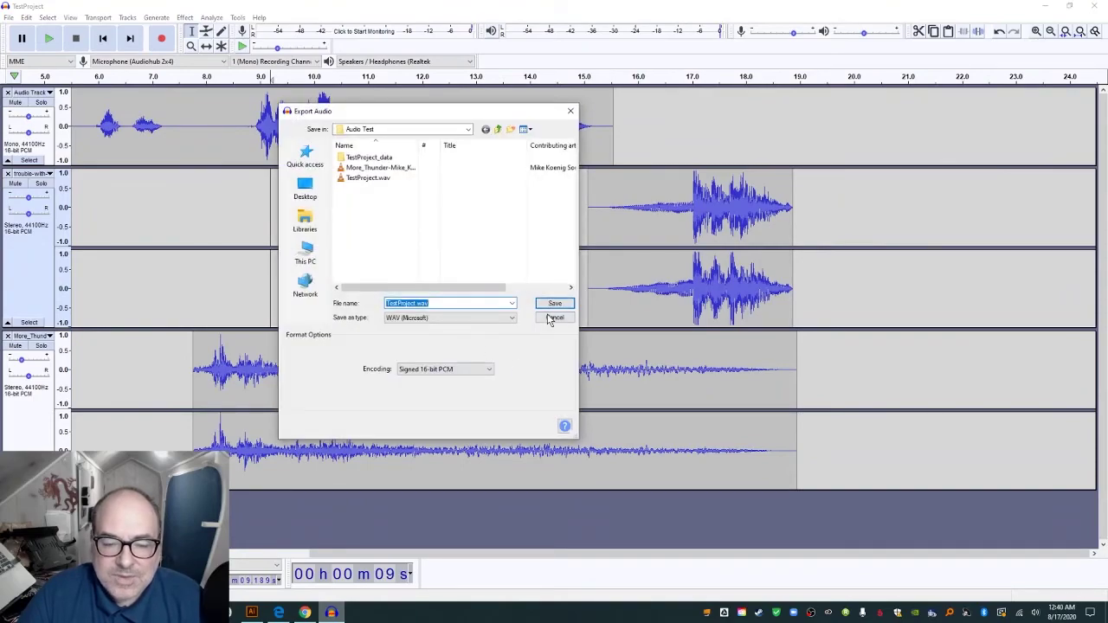
click(554, 304)
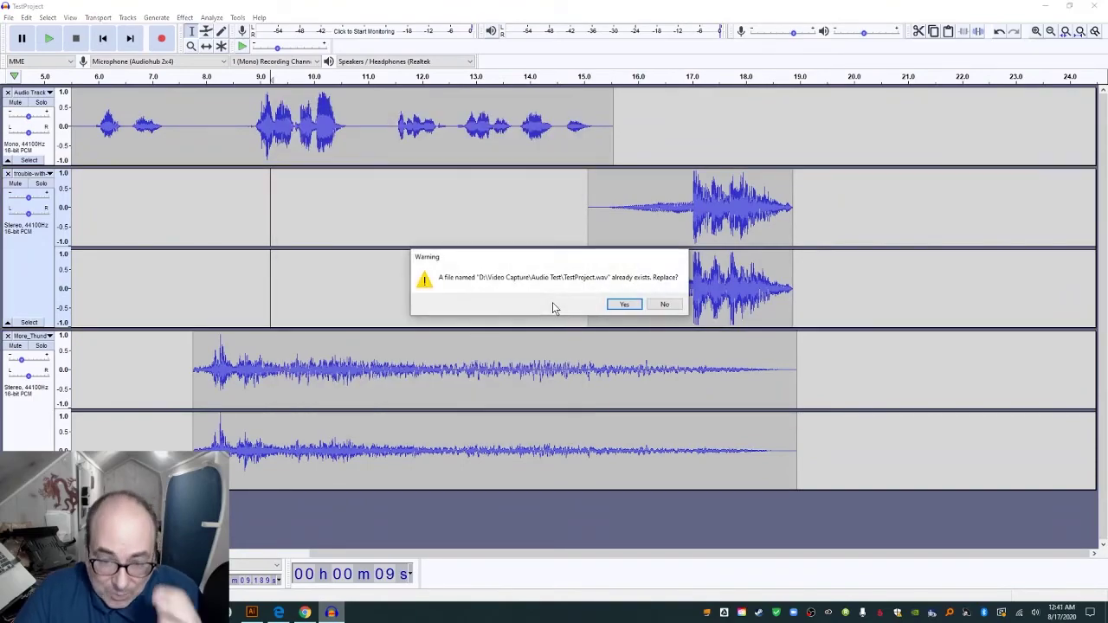
click(624, 303)
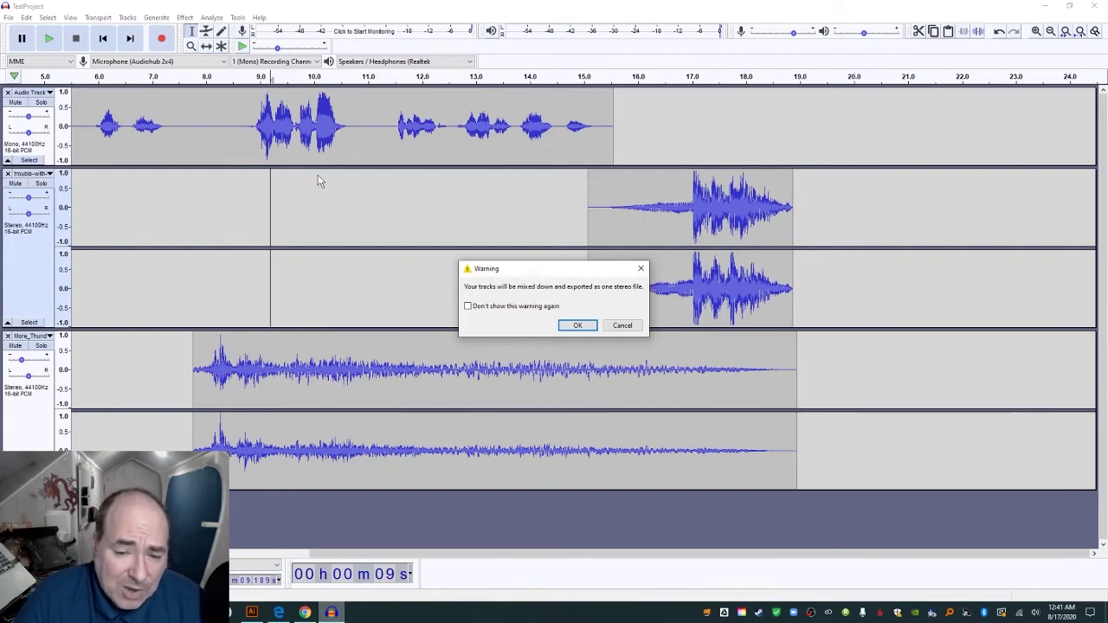
click(579, 326)
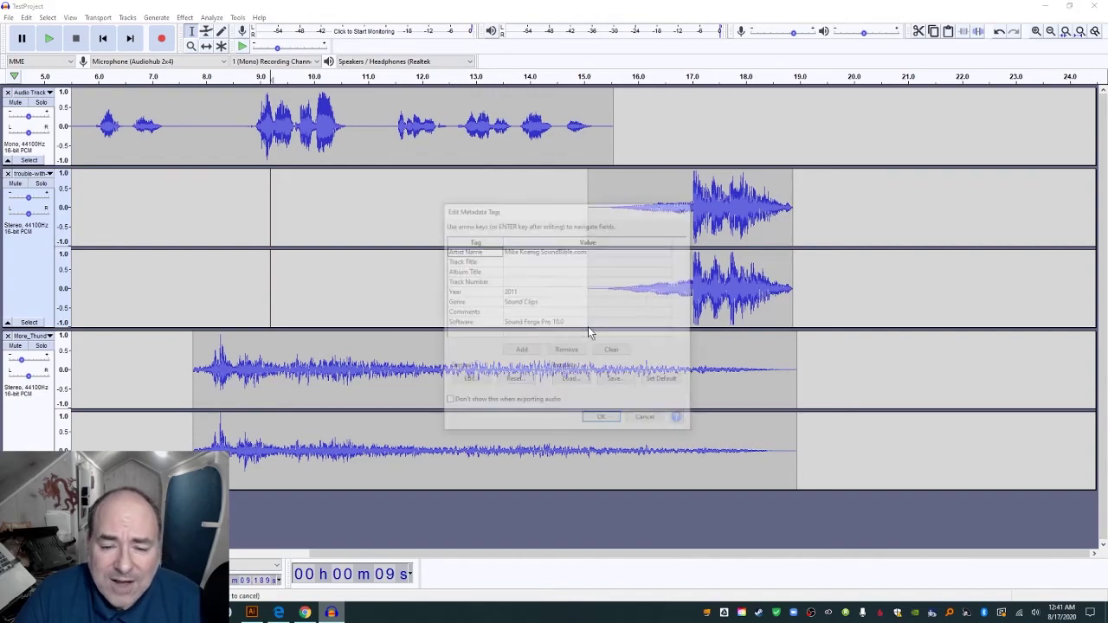
click(609, 423)
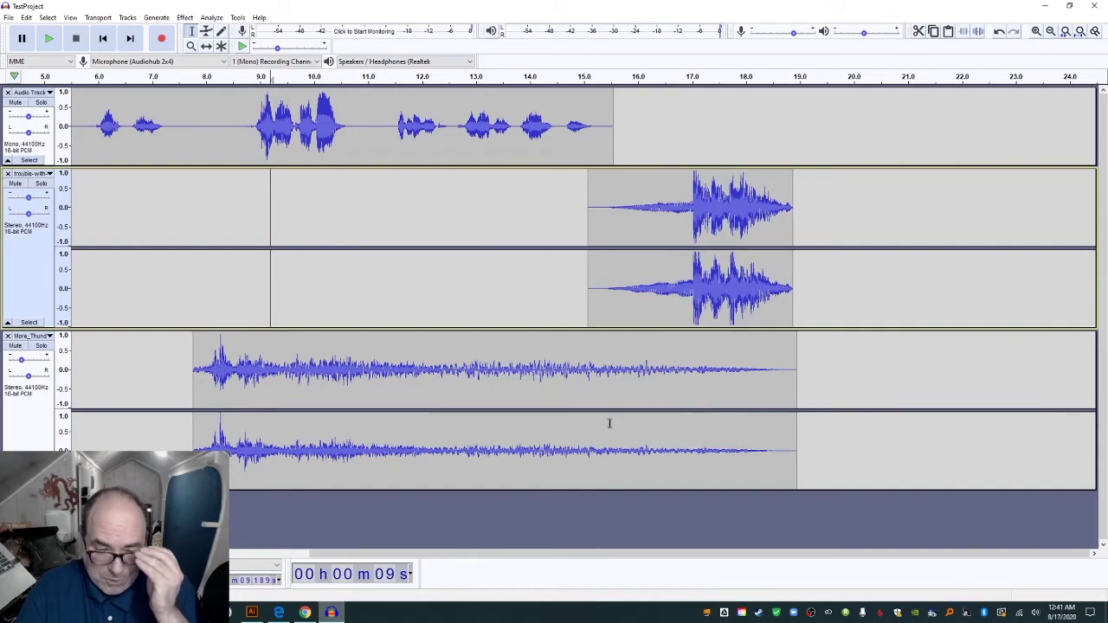
Export the mix as TestProject.mp3 with the preset quality Extreme, 220-260 kbps, accepting the stereo mixdown and the metadata tags
click(11, 18)
mouse_move(42, 101)
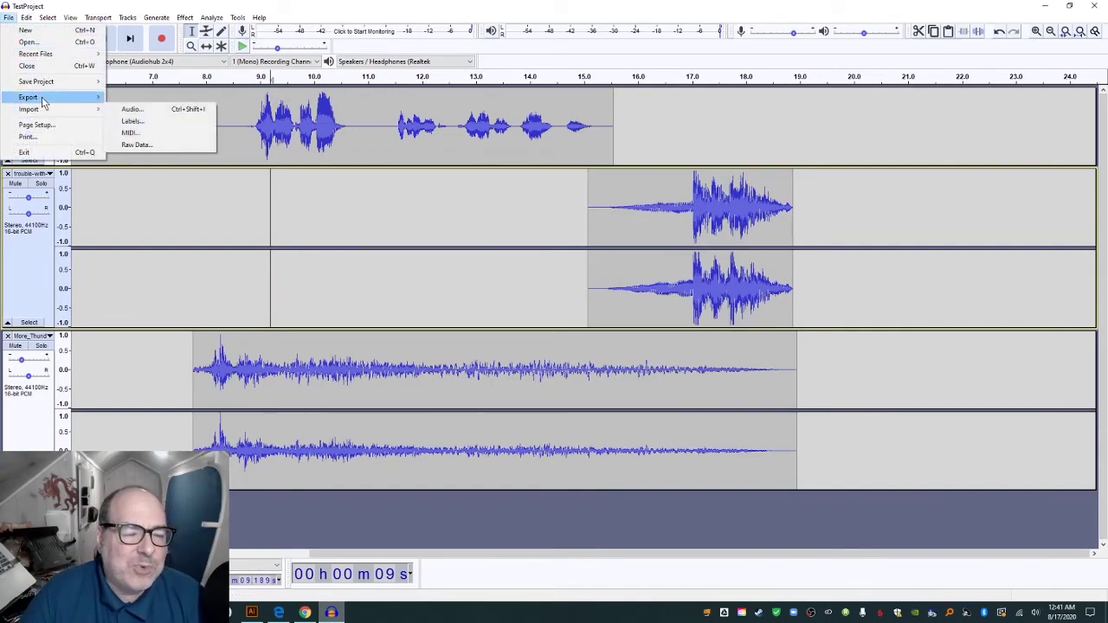
click(139, 98)
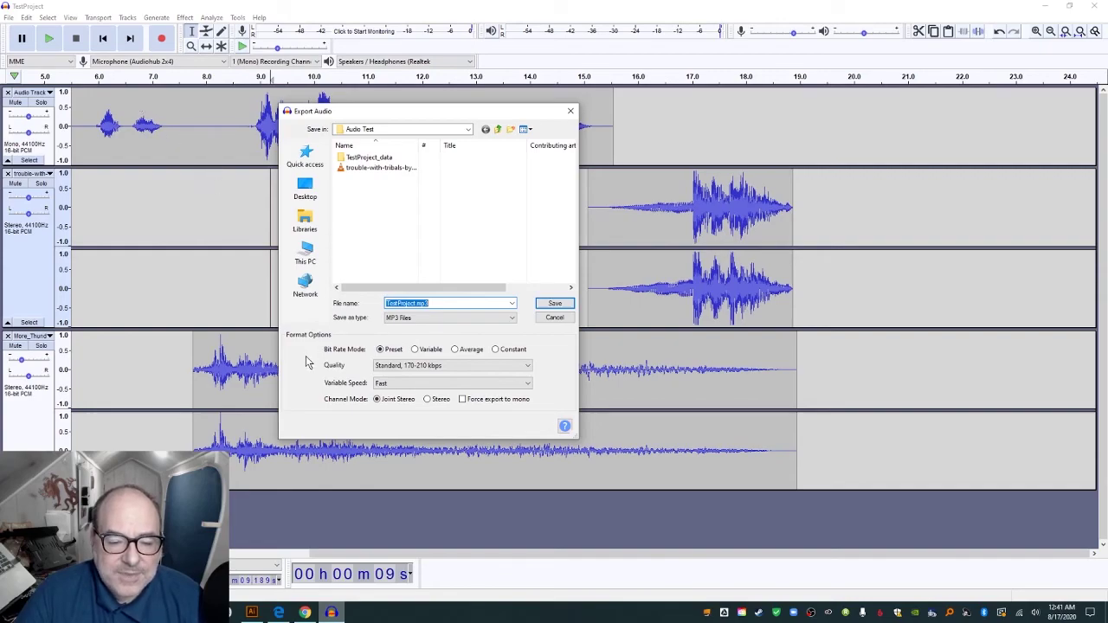
click(397, 366)
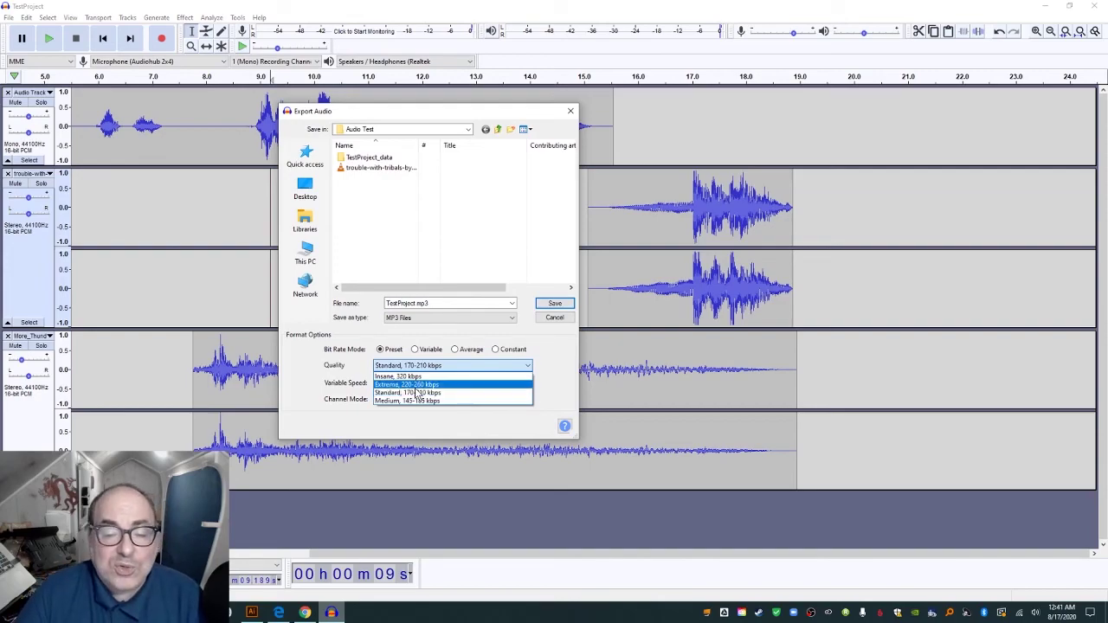
click(417, 386)
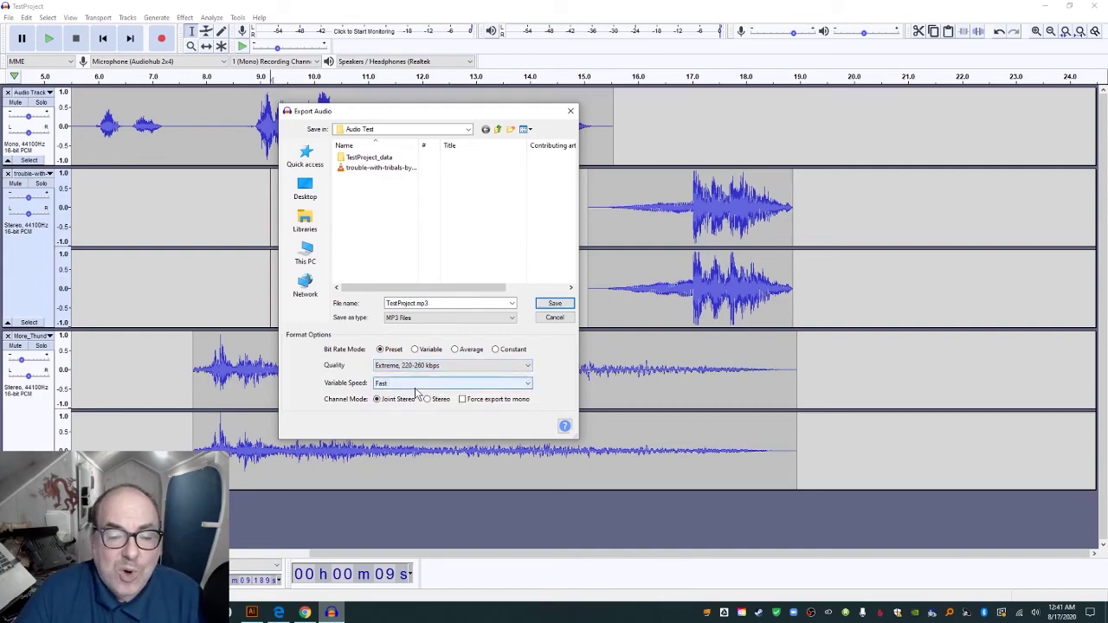
click(557, 305)
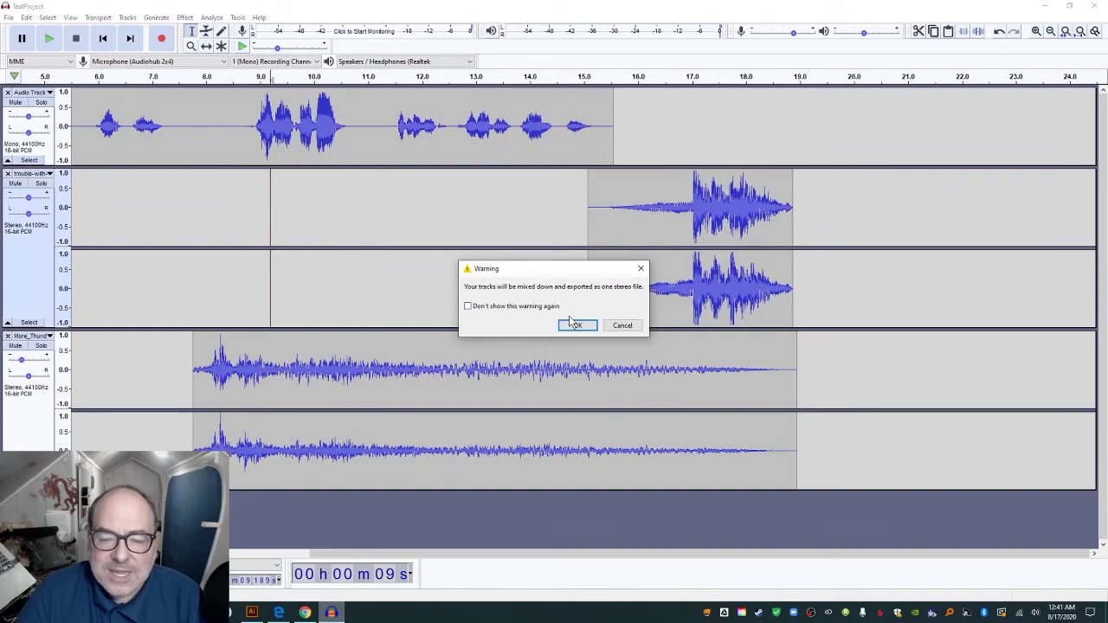
click(573, 324)
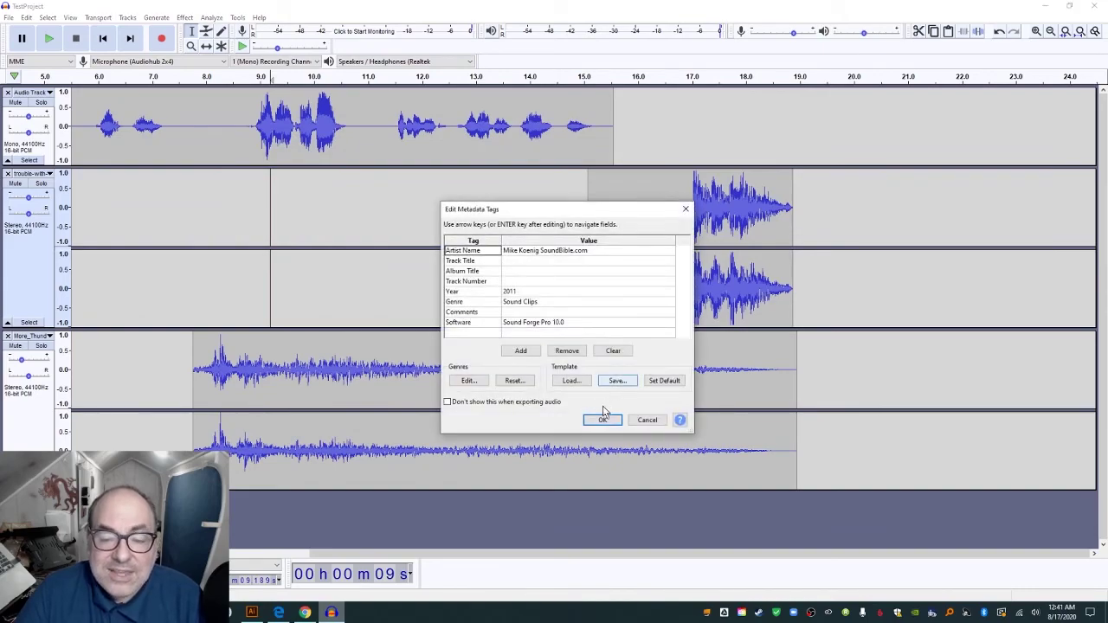
click(601, 420)
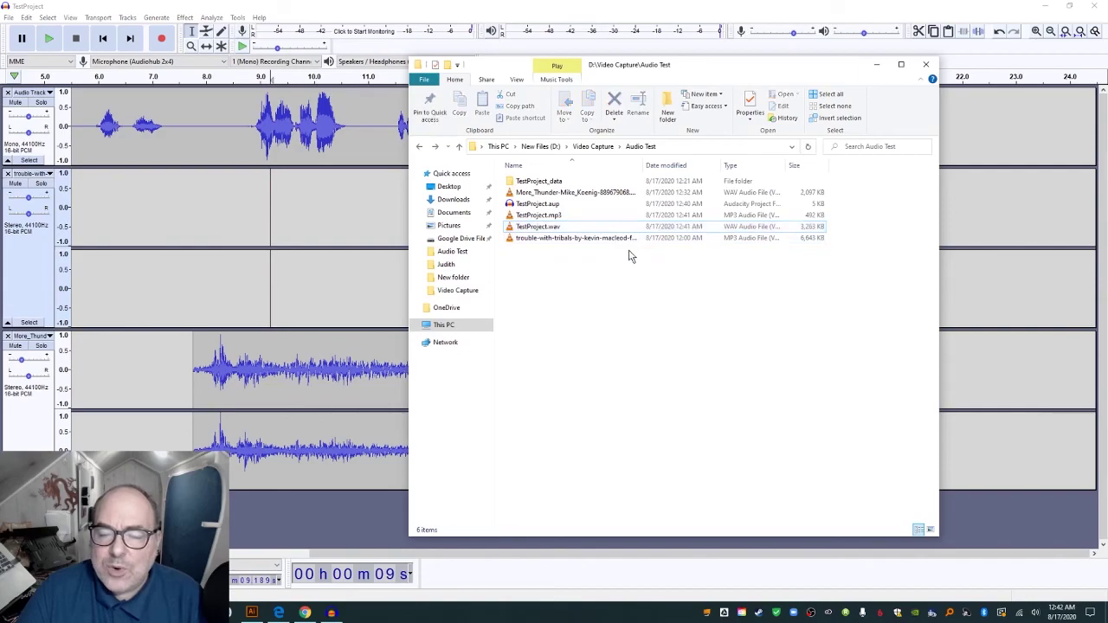
Compare the exported TestProject.wav and TestProject.mp3 in the Audio Test folder, and play the MP3 in VLC before returning to Audacity
click(651, 228)
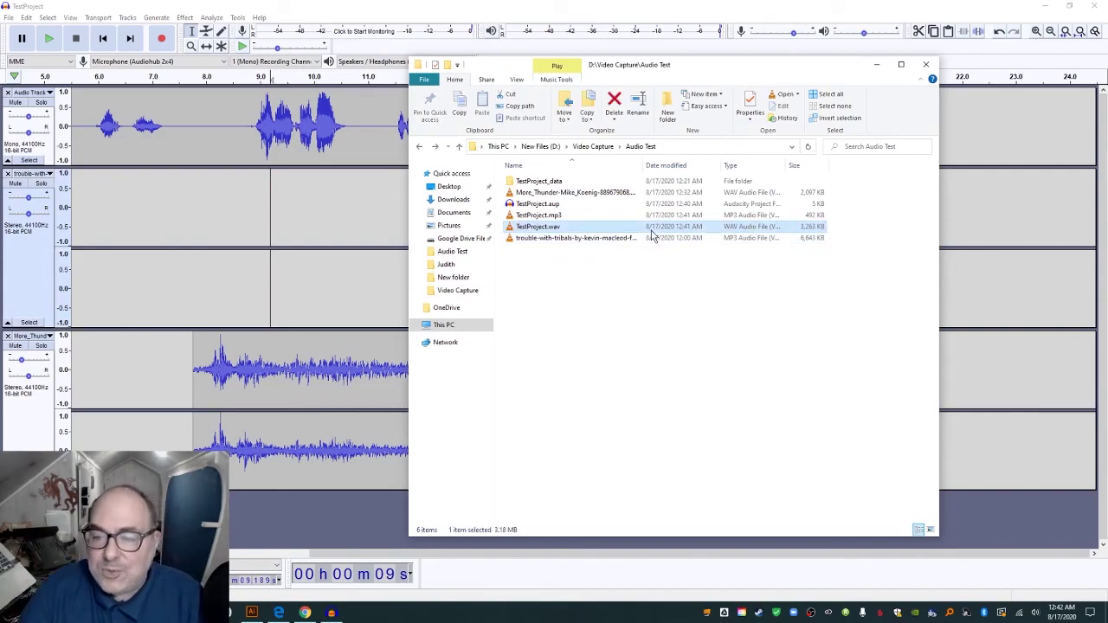
click(646, 216)
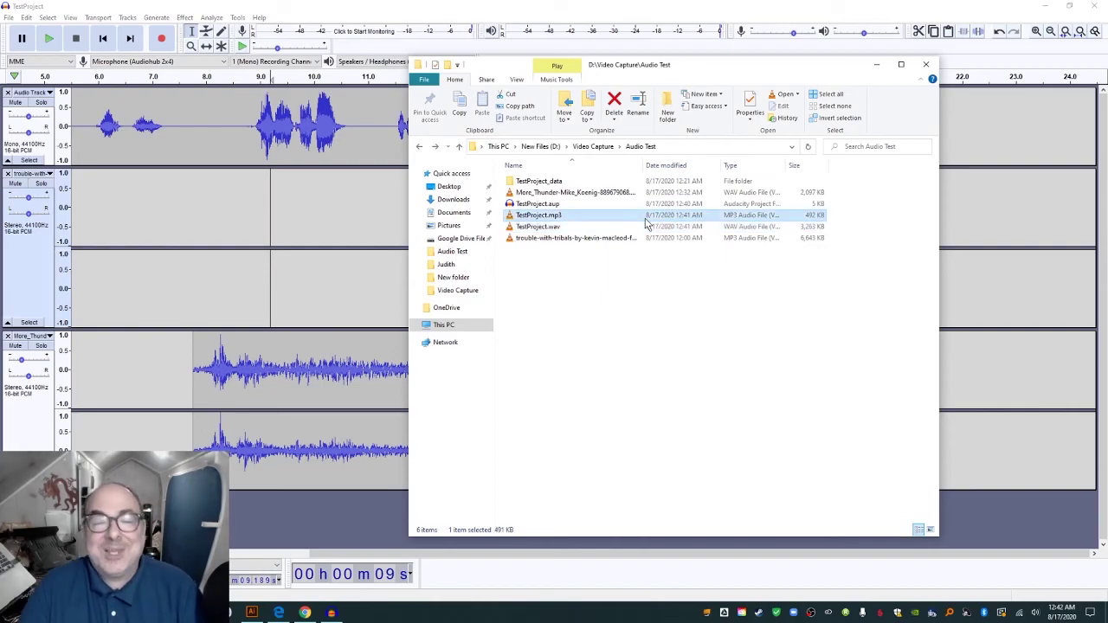
double_click(646, 217)
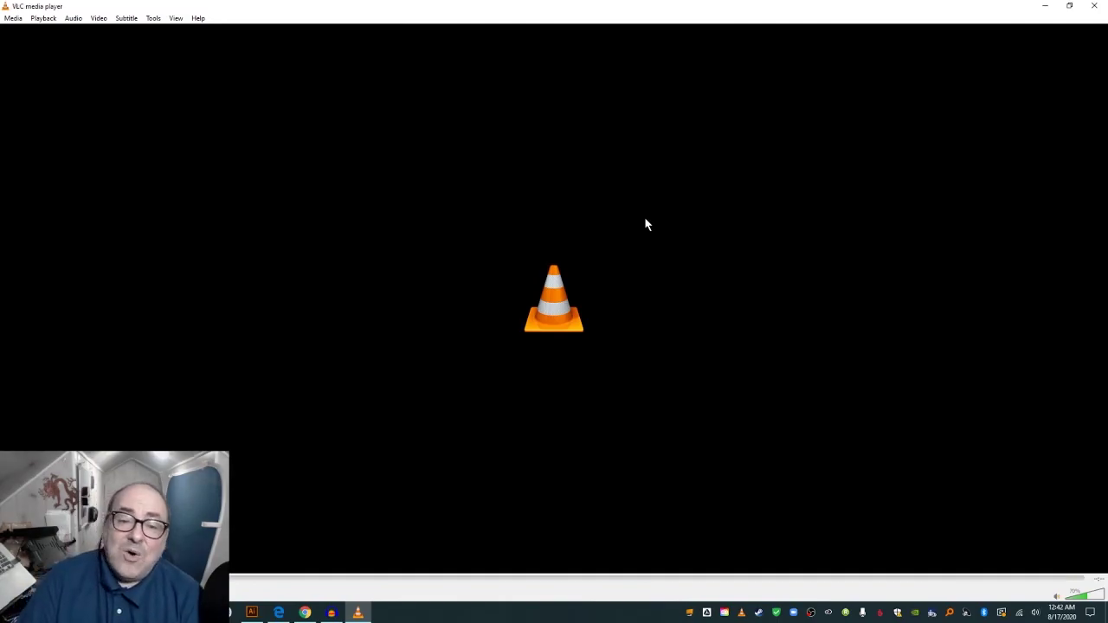
click(1094, 5)
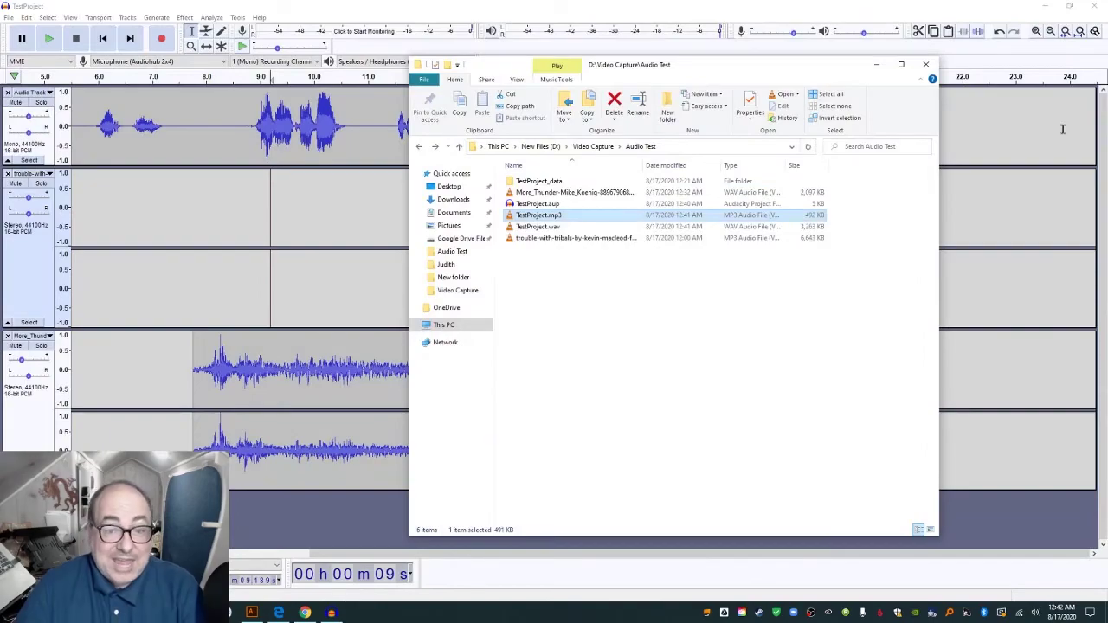
click(339, 13)
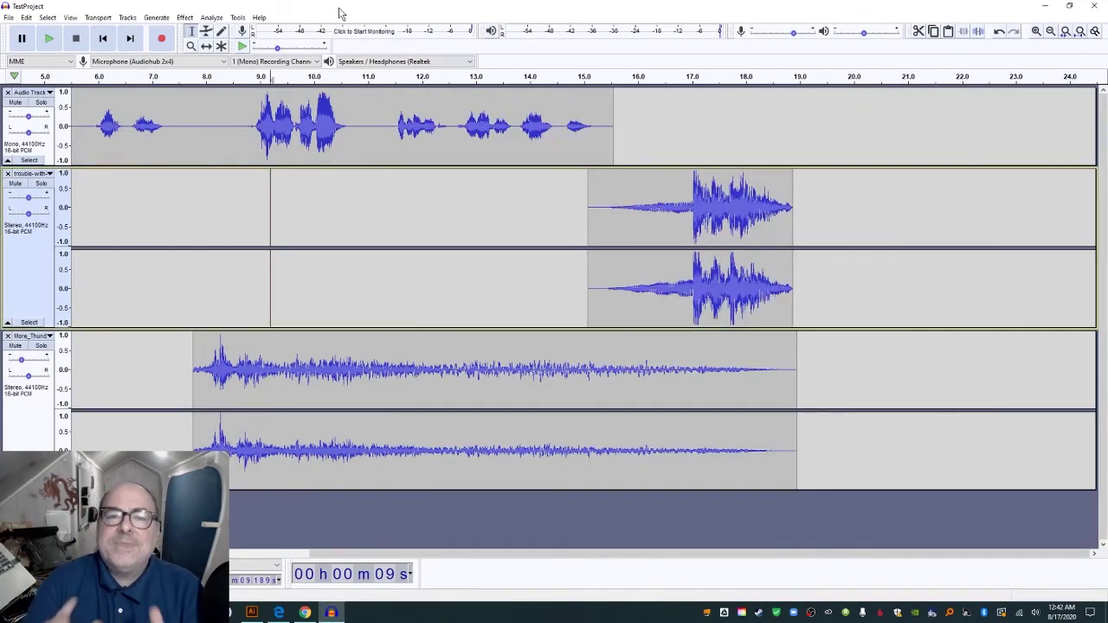